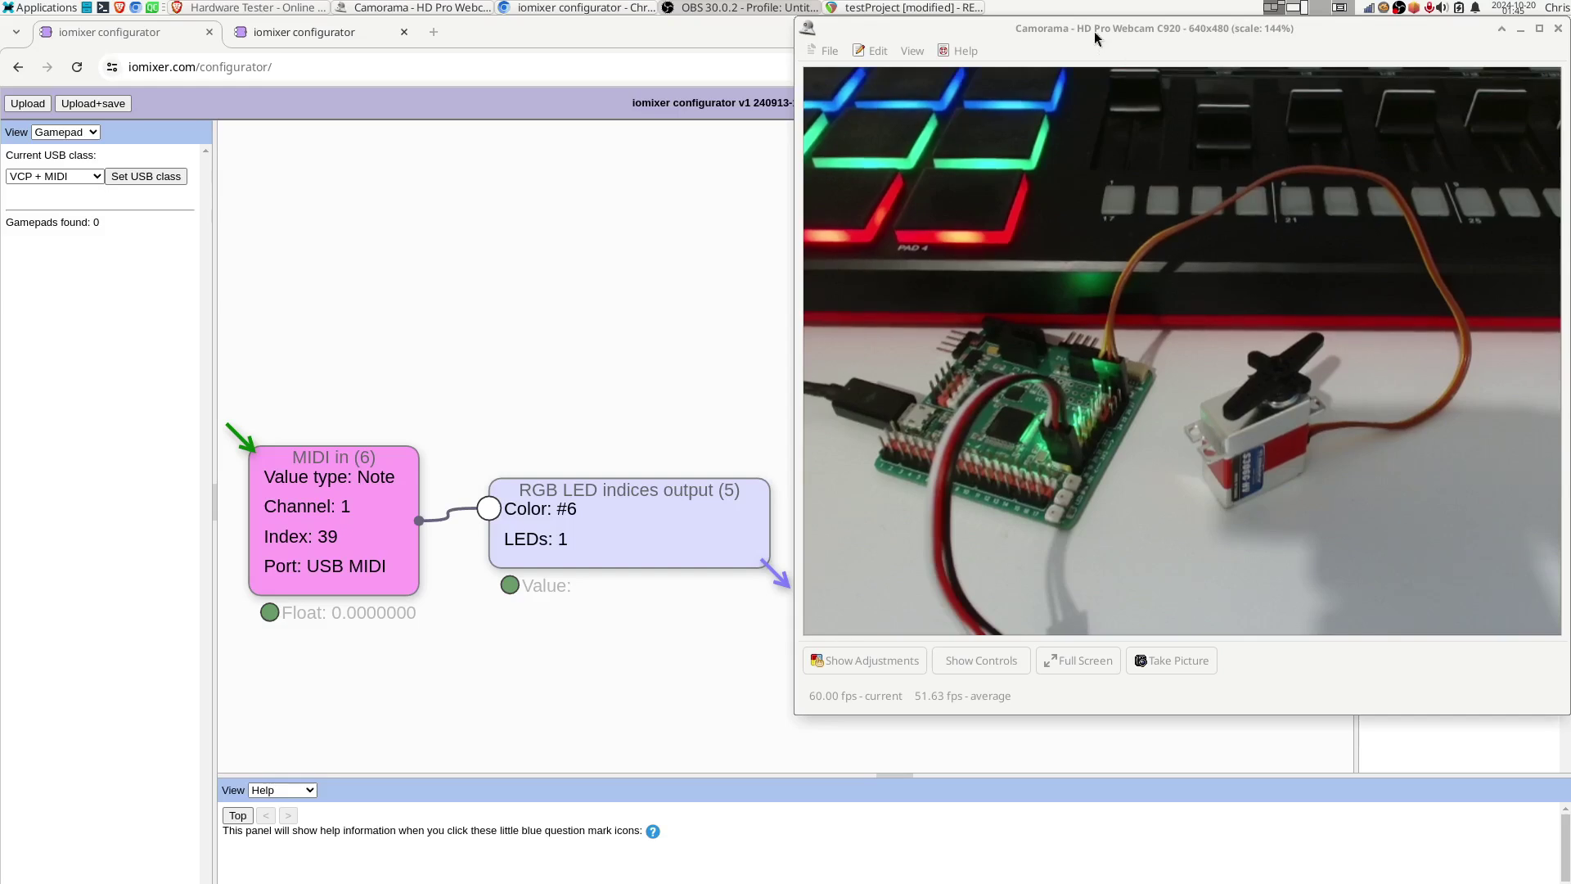
- With the webcam collapsed, verify track 1 records from the Akai MPD232 (all channels) and routes MIDI to the iomixer
{"action": "left_click", "coordinate": [893, 10]}
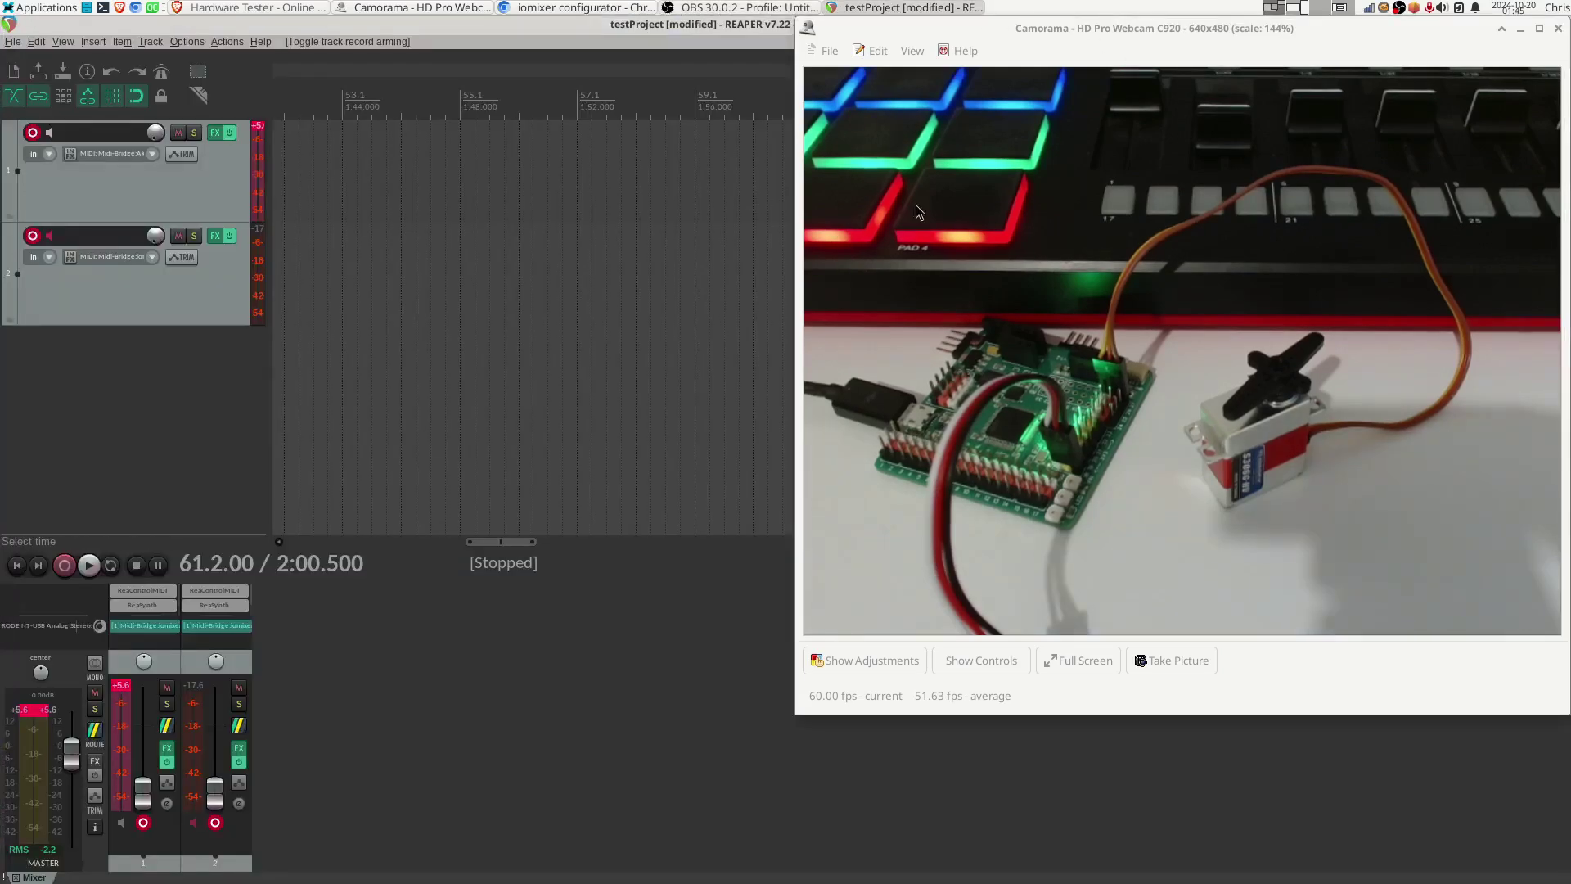
{"action": "left_click", "coordinate": [1502, 30]}
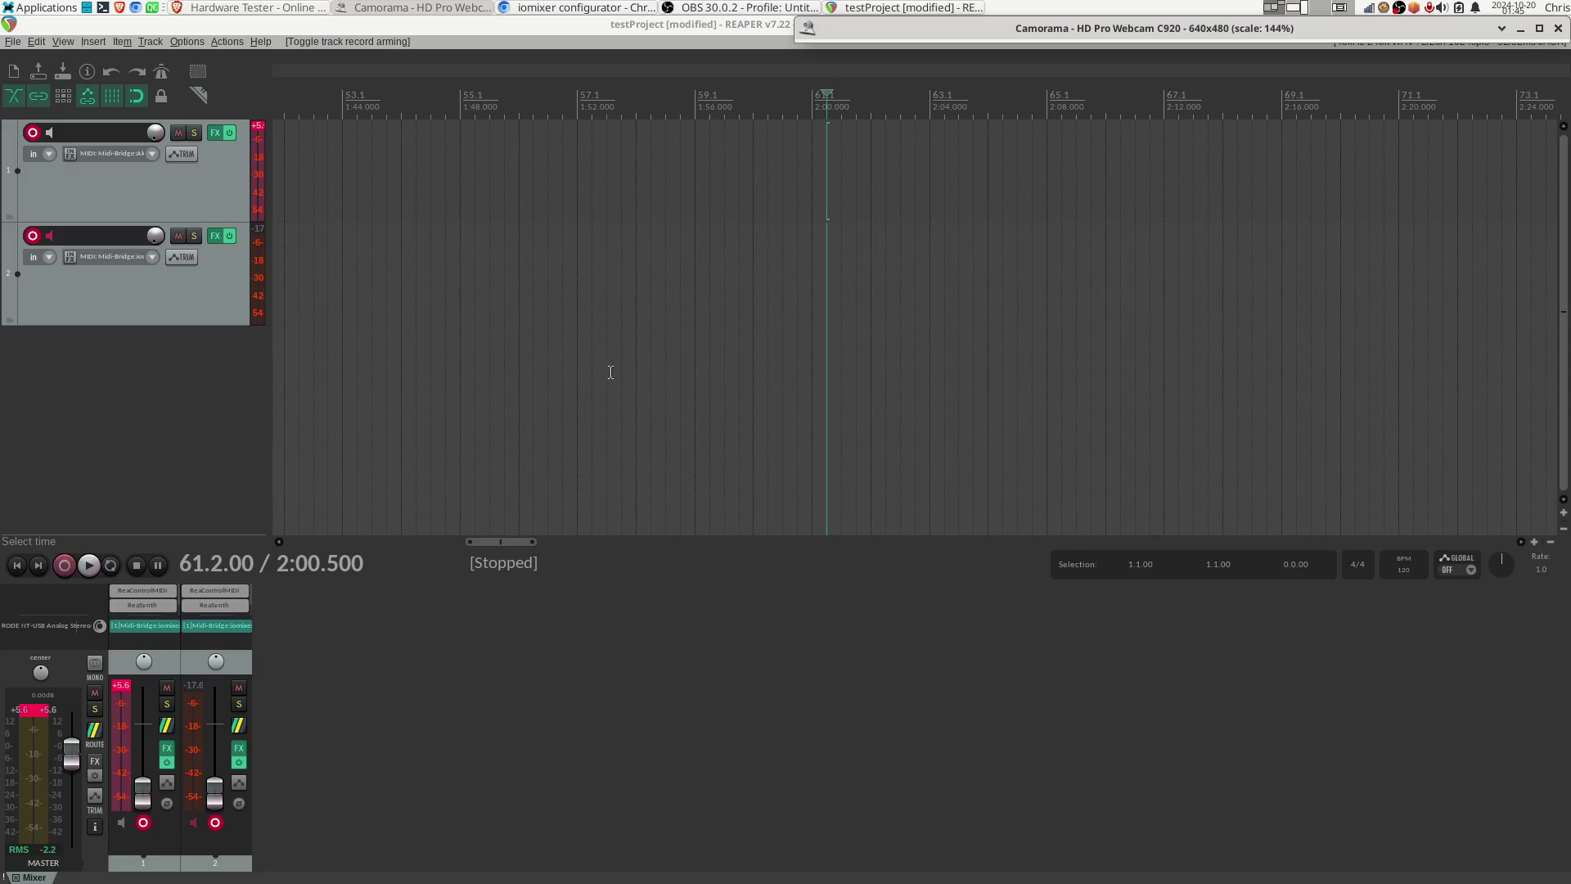
{"action": "left_click", "coordinate": [196, 190]}
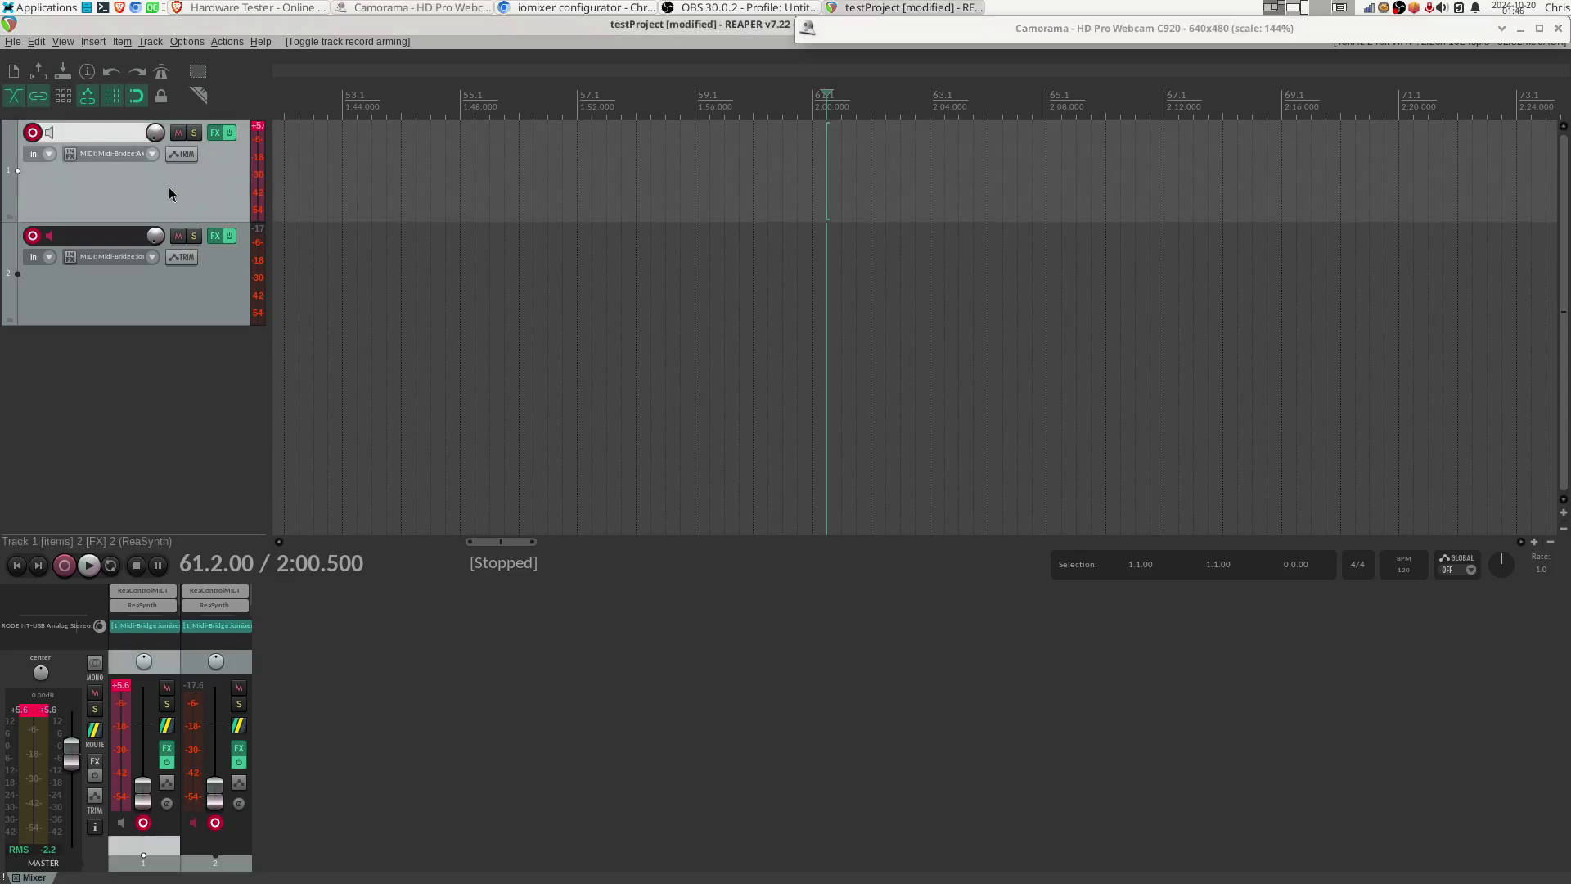
{"action": "left_click", "coordinate": [112, 157]}
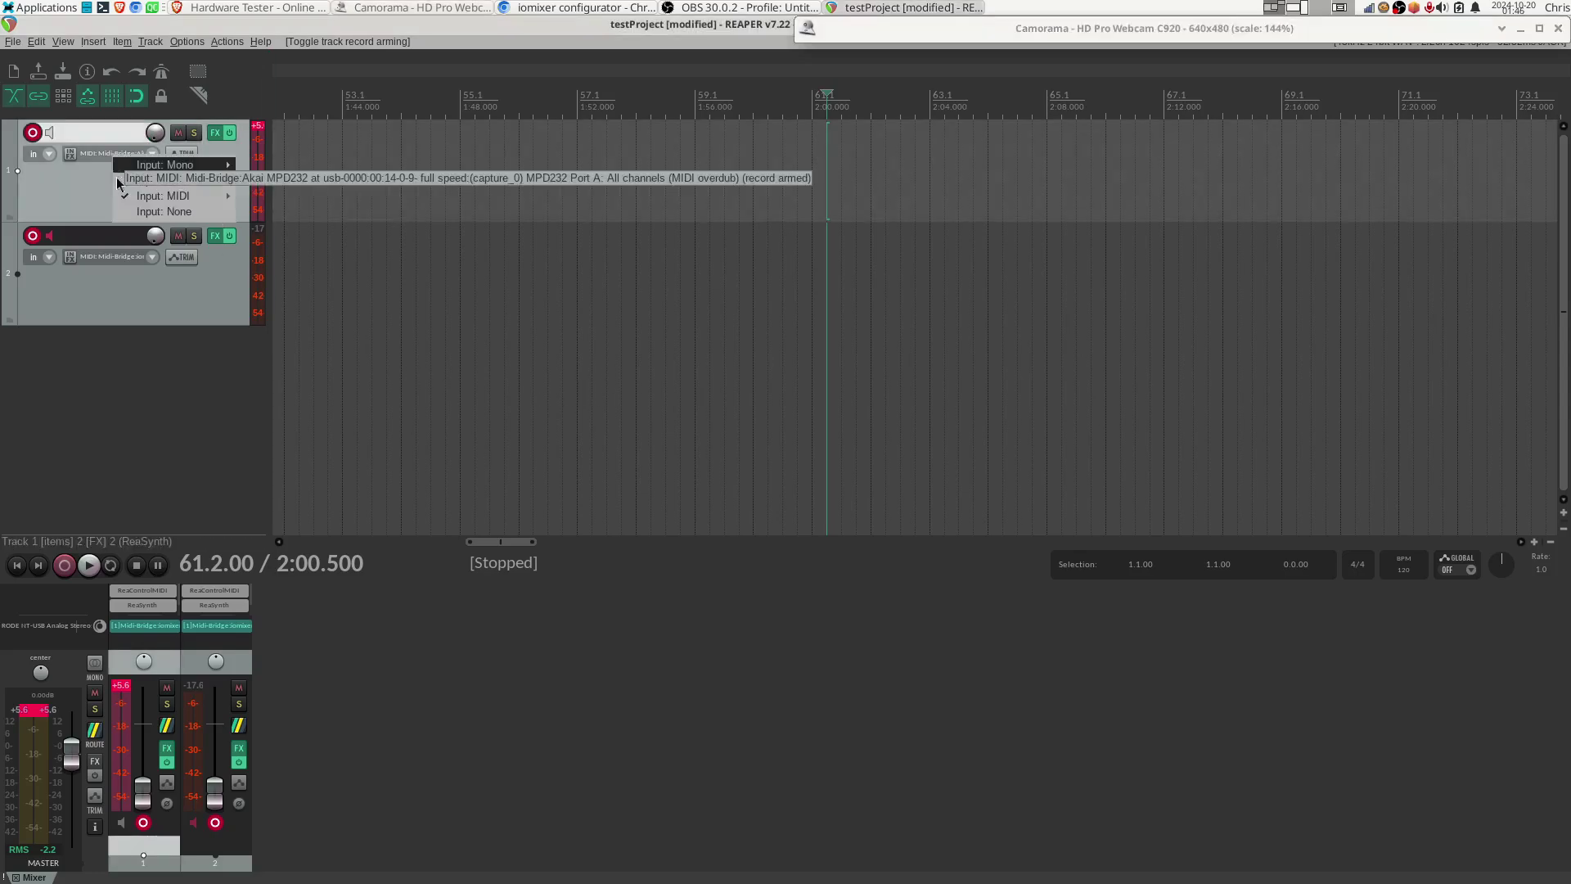
{"action": "mouse_move", "coordinate": [188, 200]}
{"action": "mouse_move", "coordinate": [553, 205]}
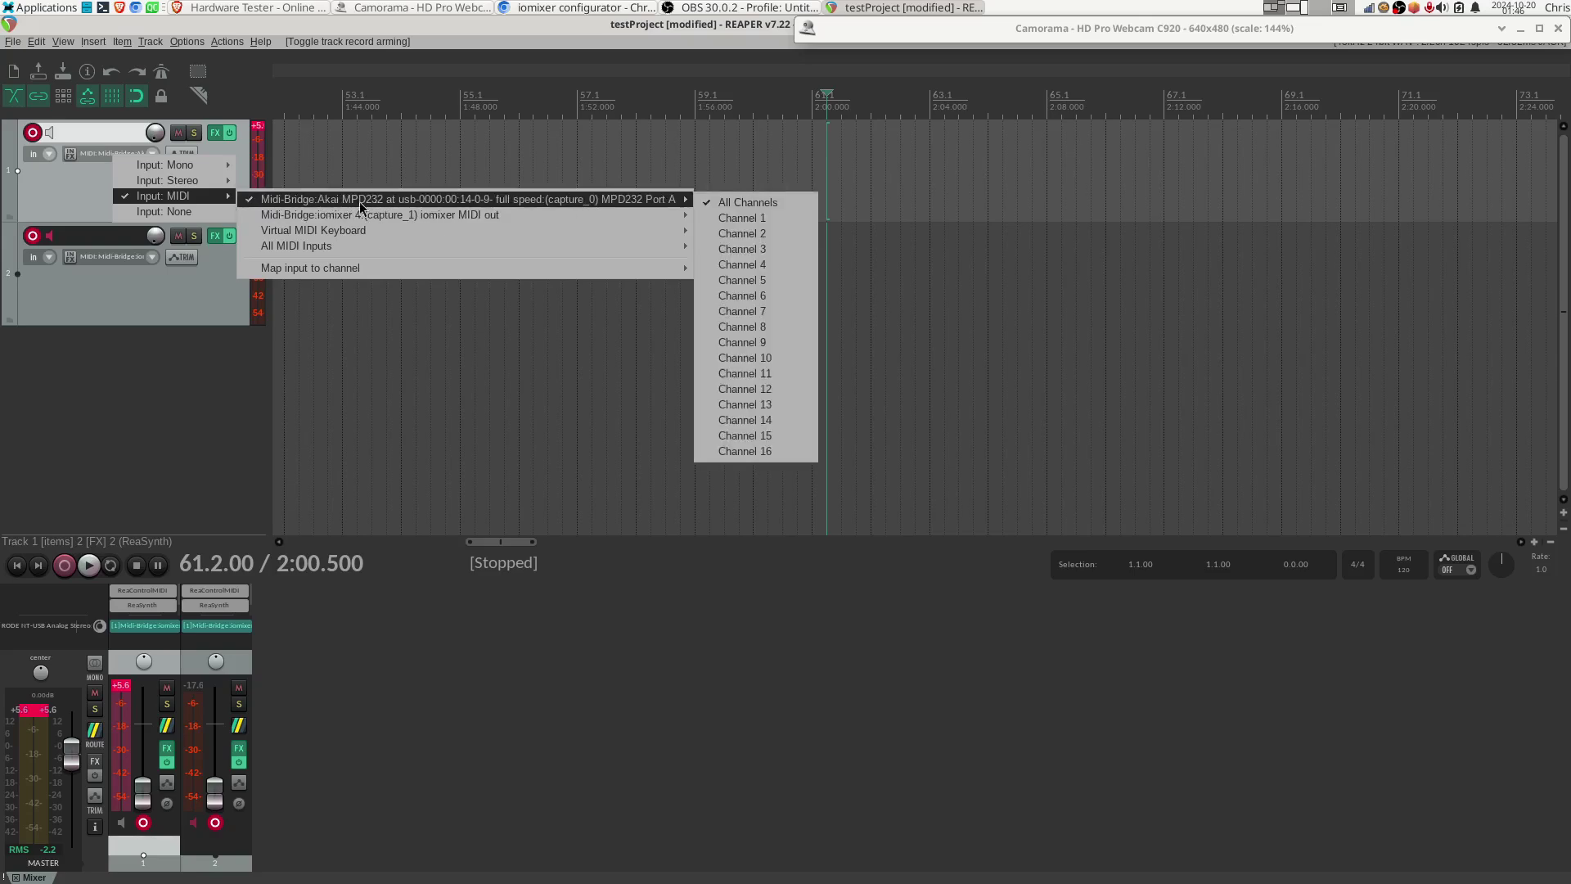
{"action": "left_click", "coordinate": [198, 386]}
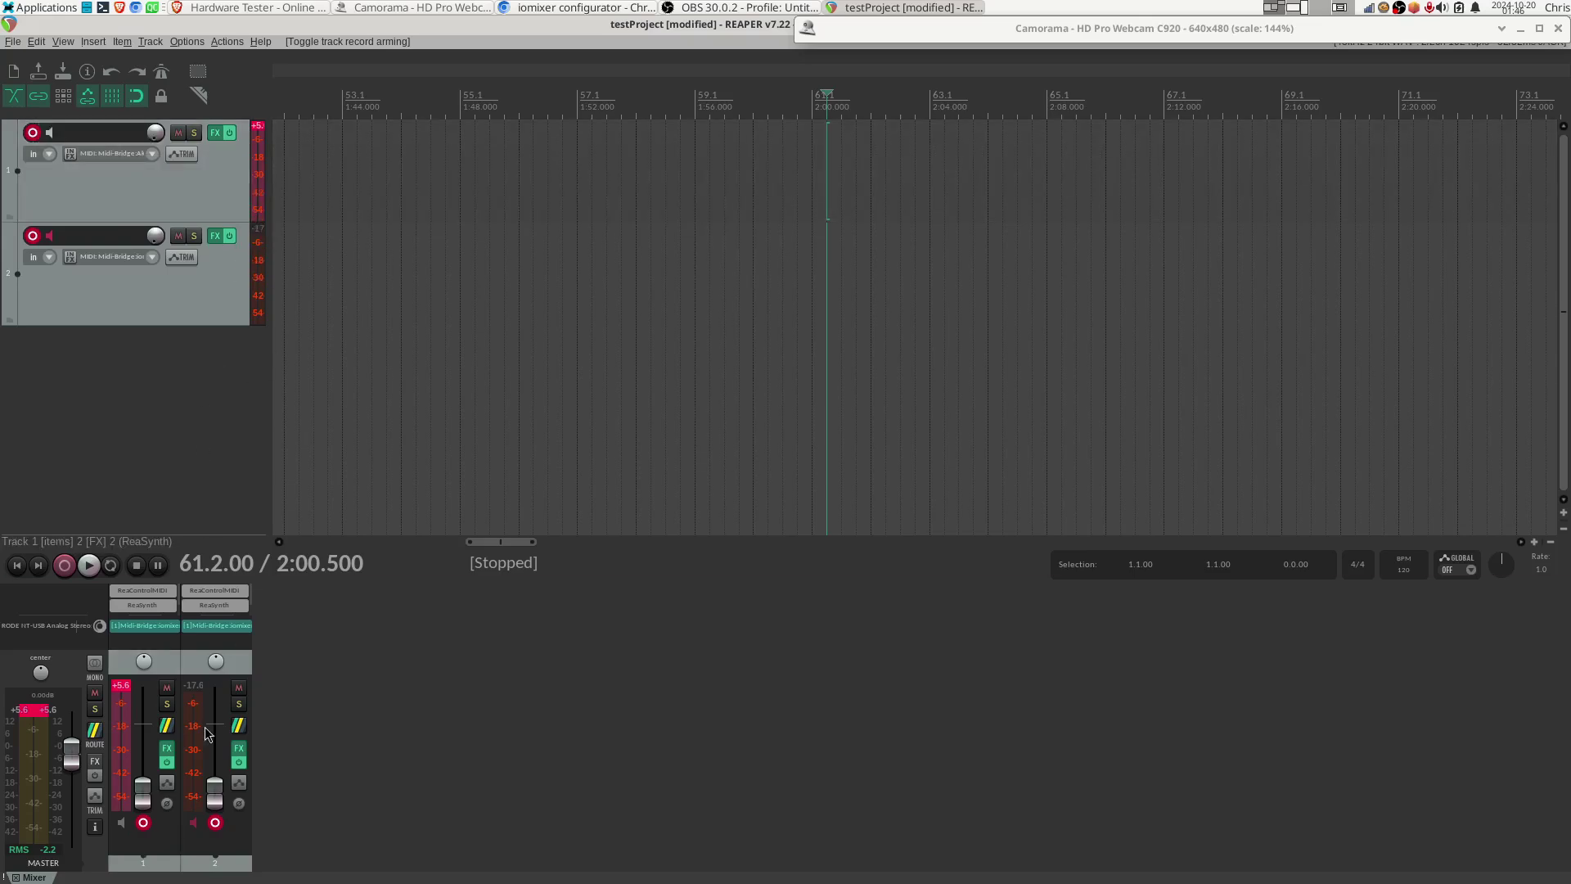
{"action": "left_click", "coordinate": [166, 726]}
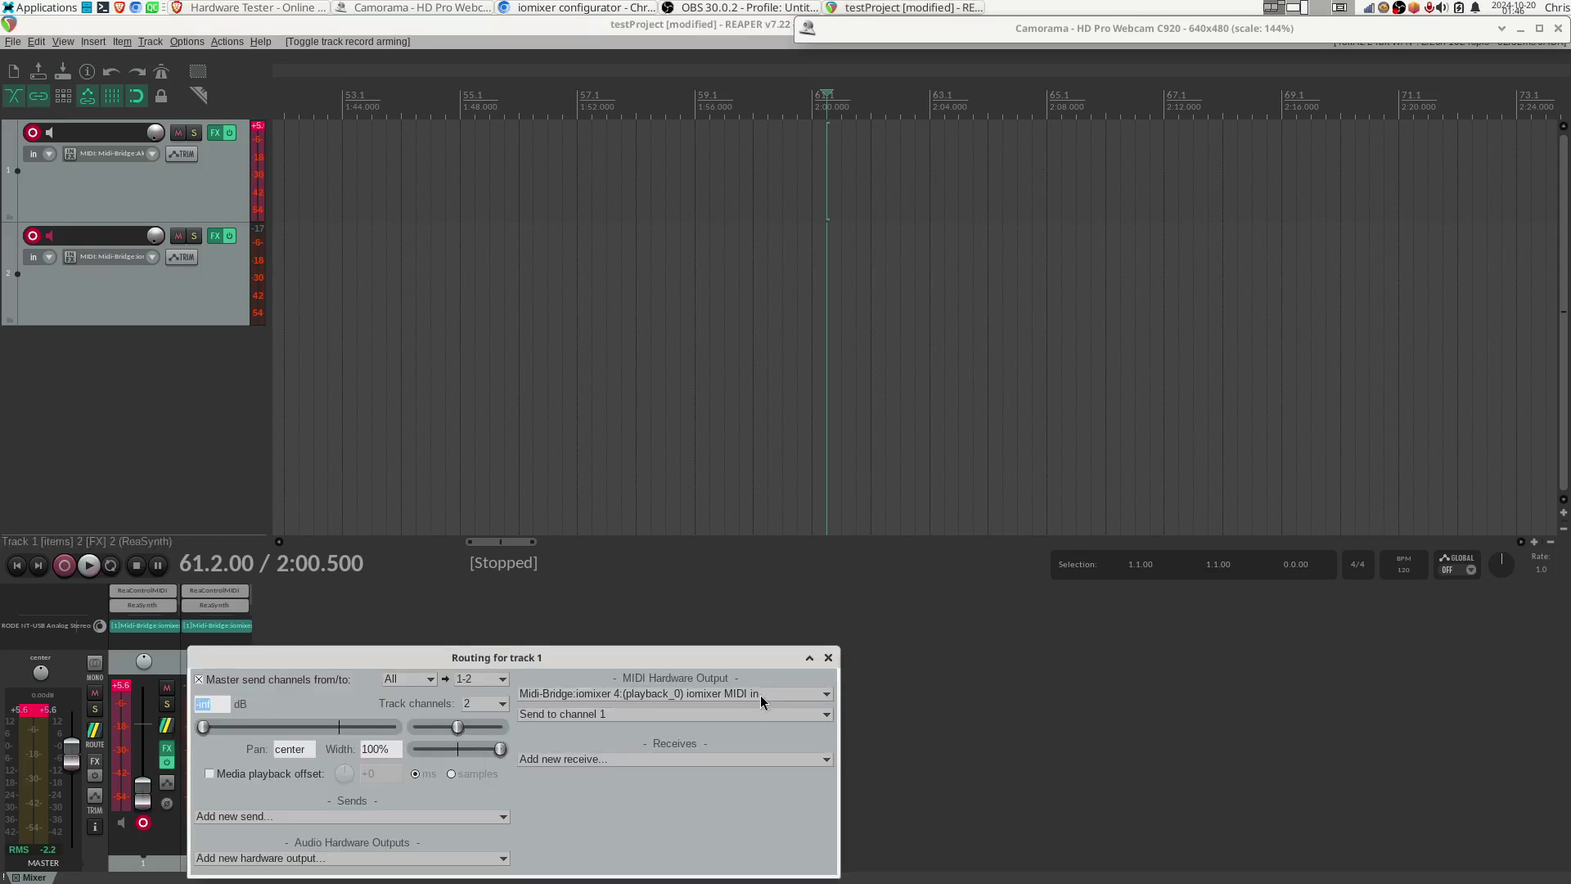
{"action": "left_click", "coordinate": [828, 657]}
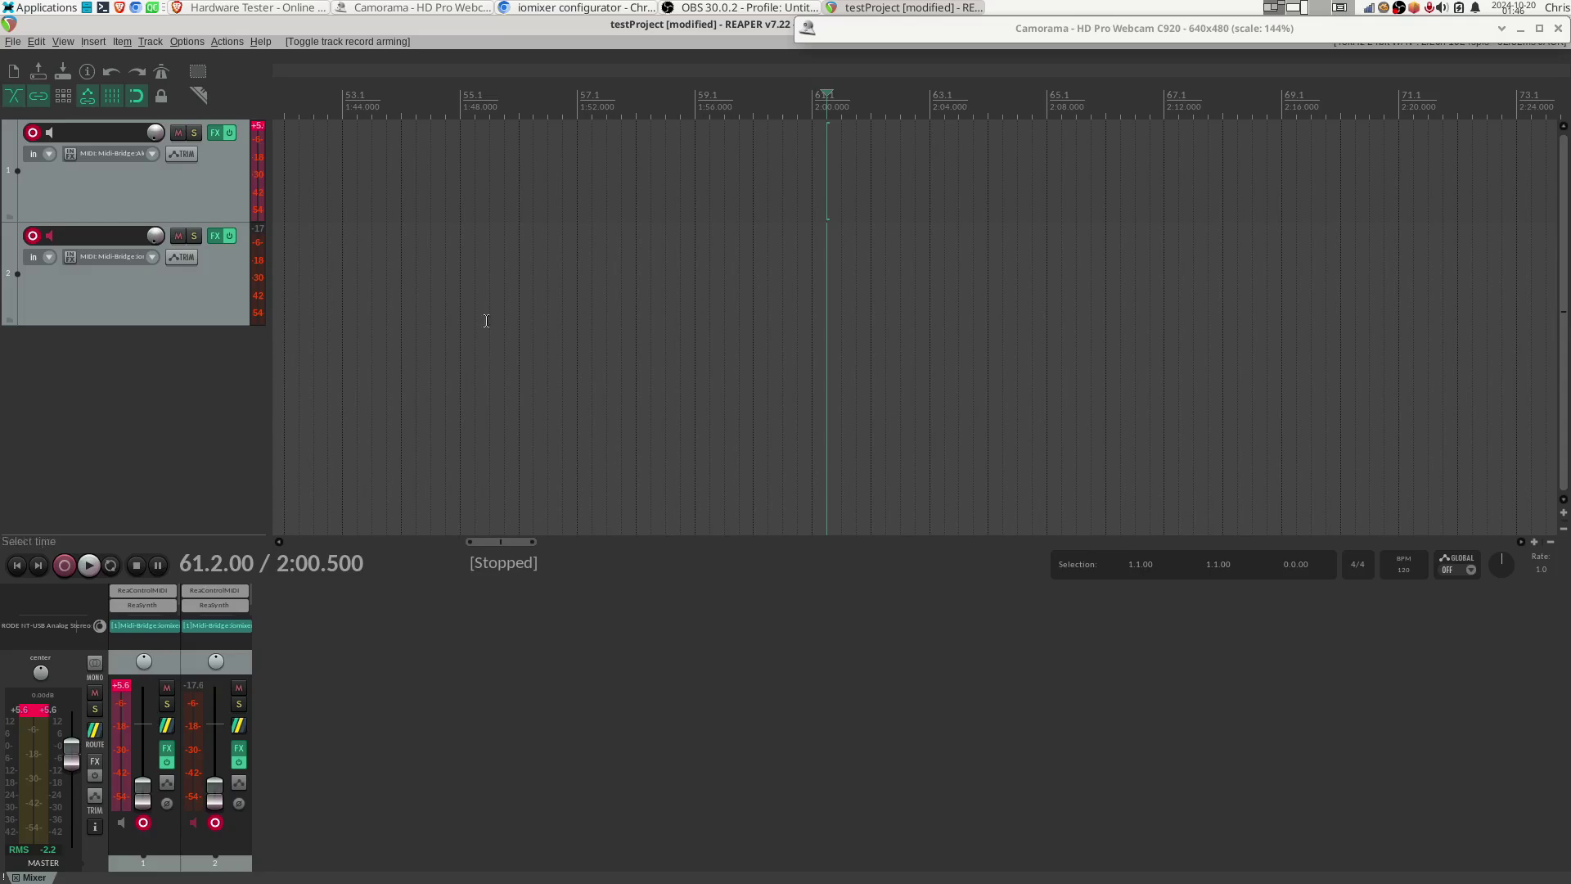
- Select the RGB LED indices node in the configurator and watch the board's LED light on the webcam
{"action": "mouse_move", "coordinate": [257, 8]}
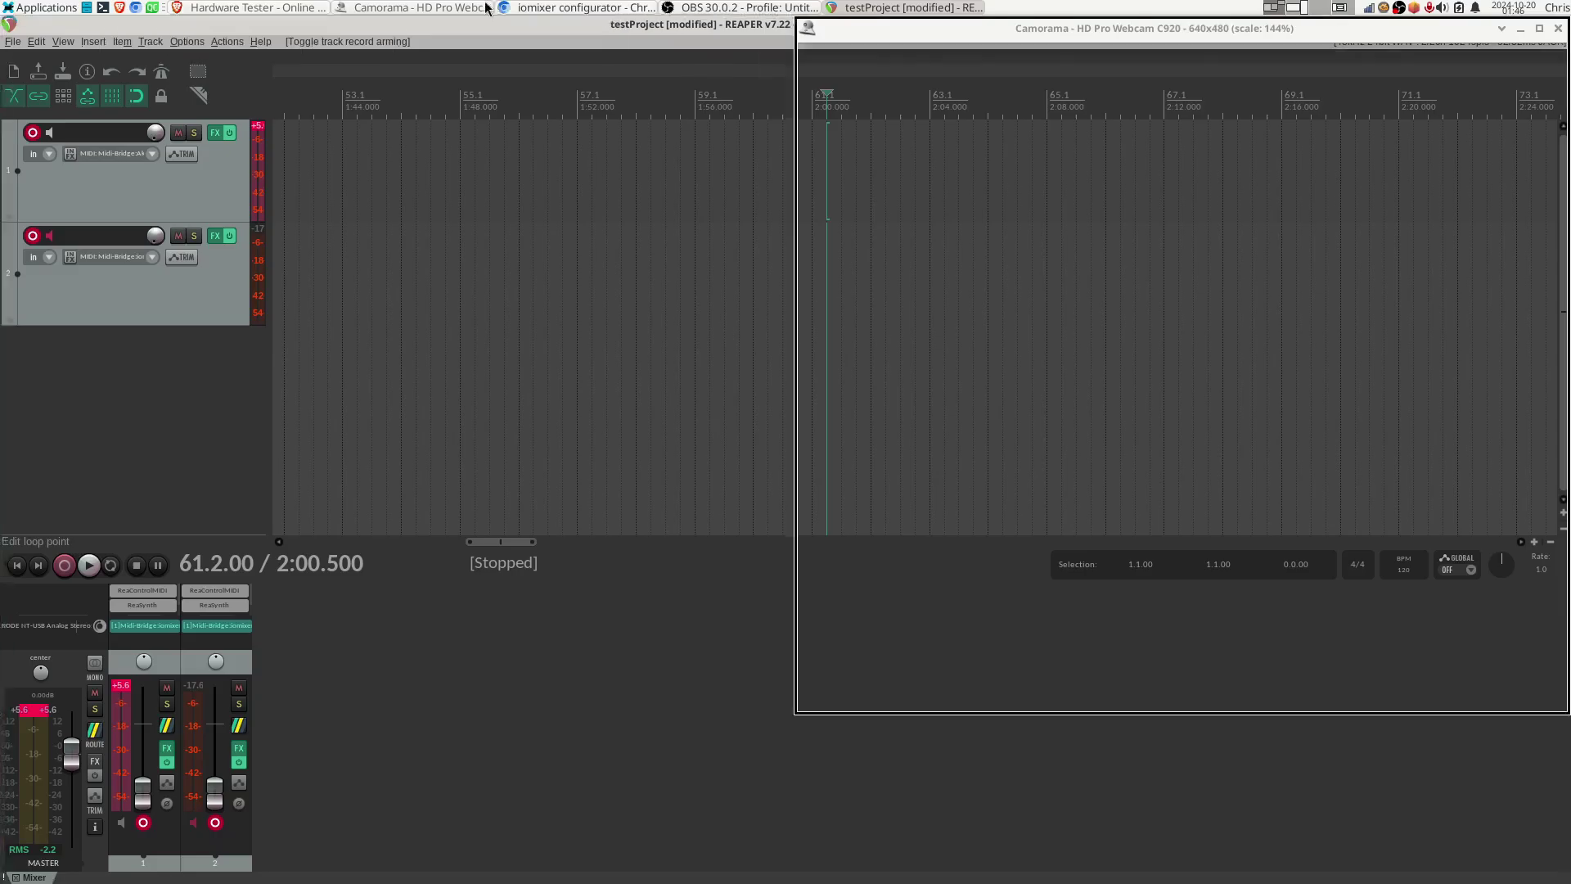
{"action": "left_click", "coordinate": [530, 9]}
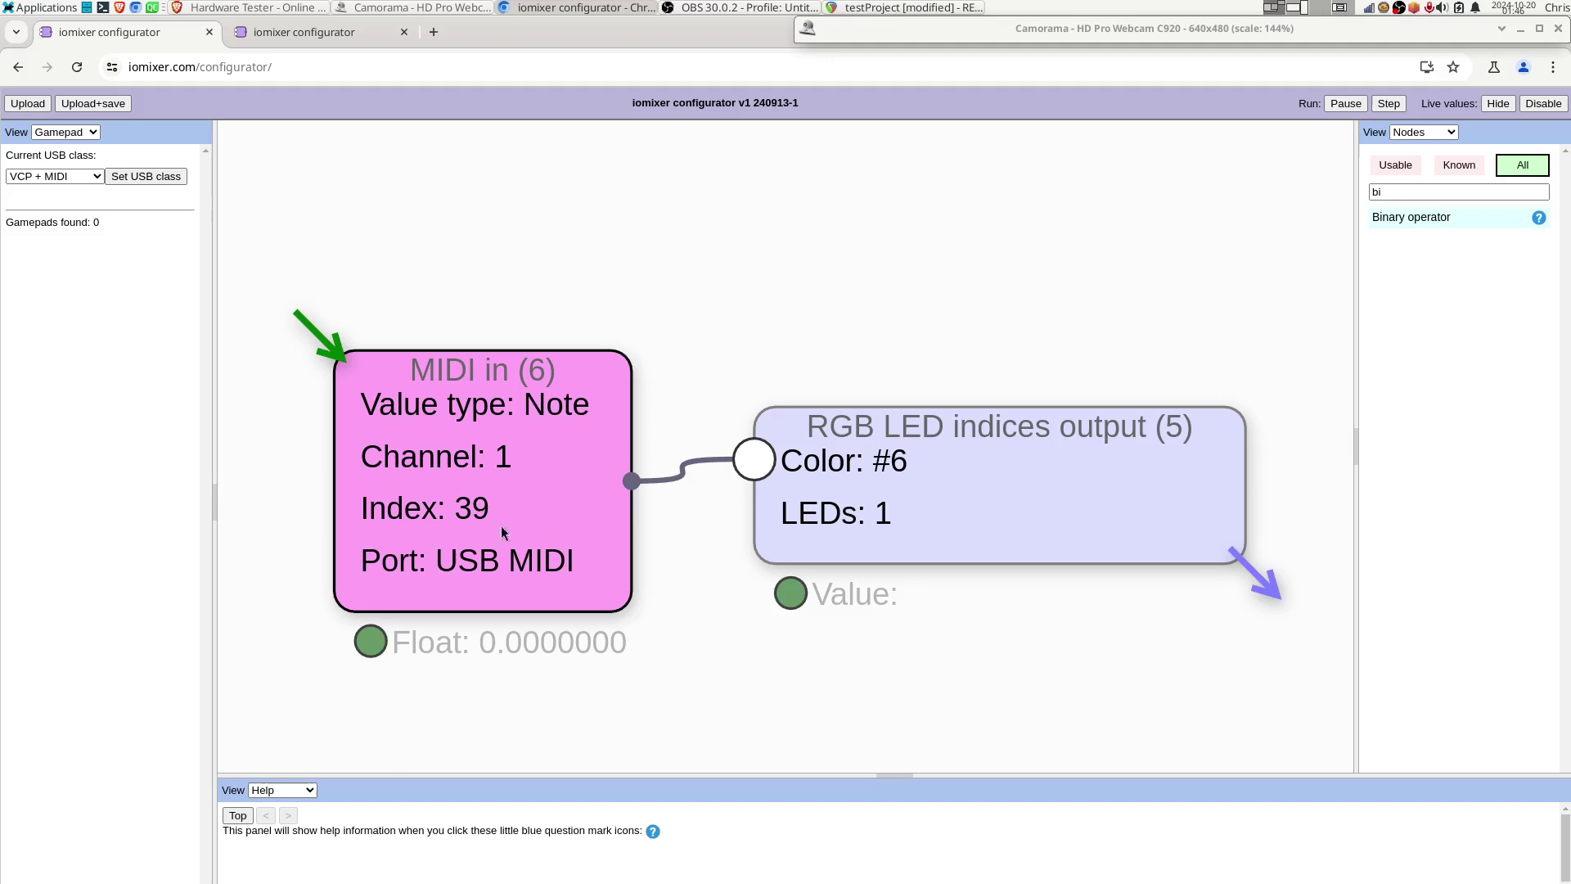
{"action": "left_click", "coordinate": [877, 503]}
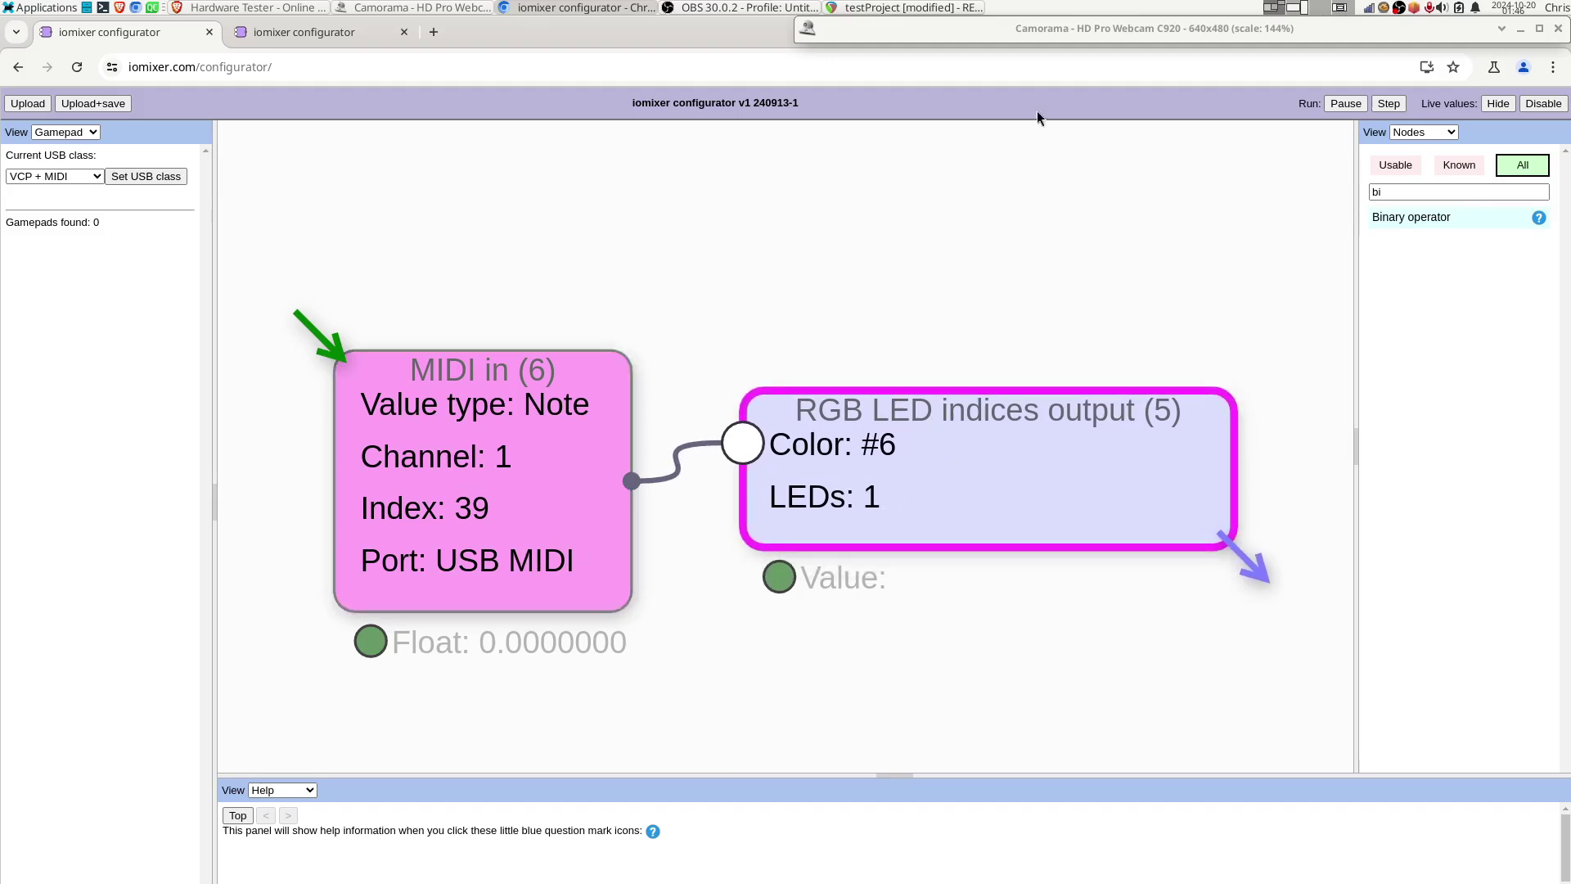
{"action": "left_click", "coordinate": [1502, 29]}
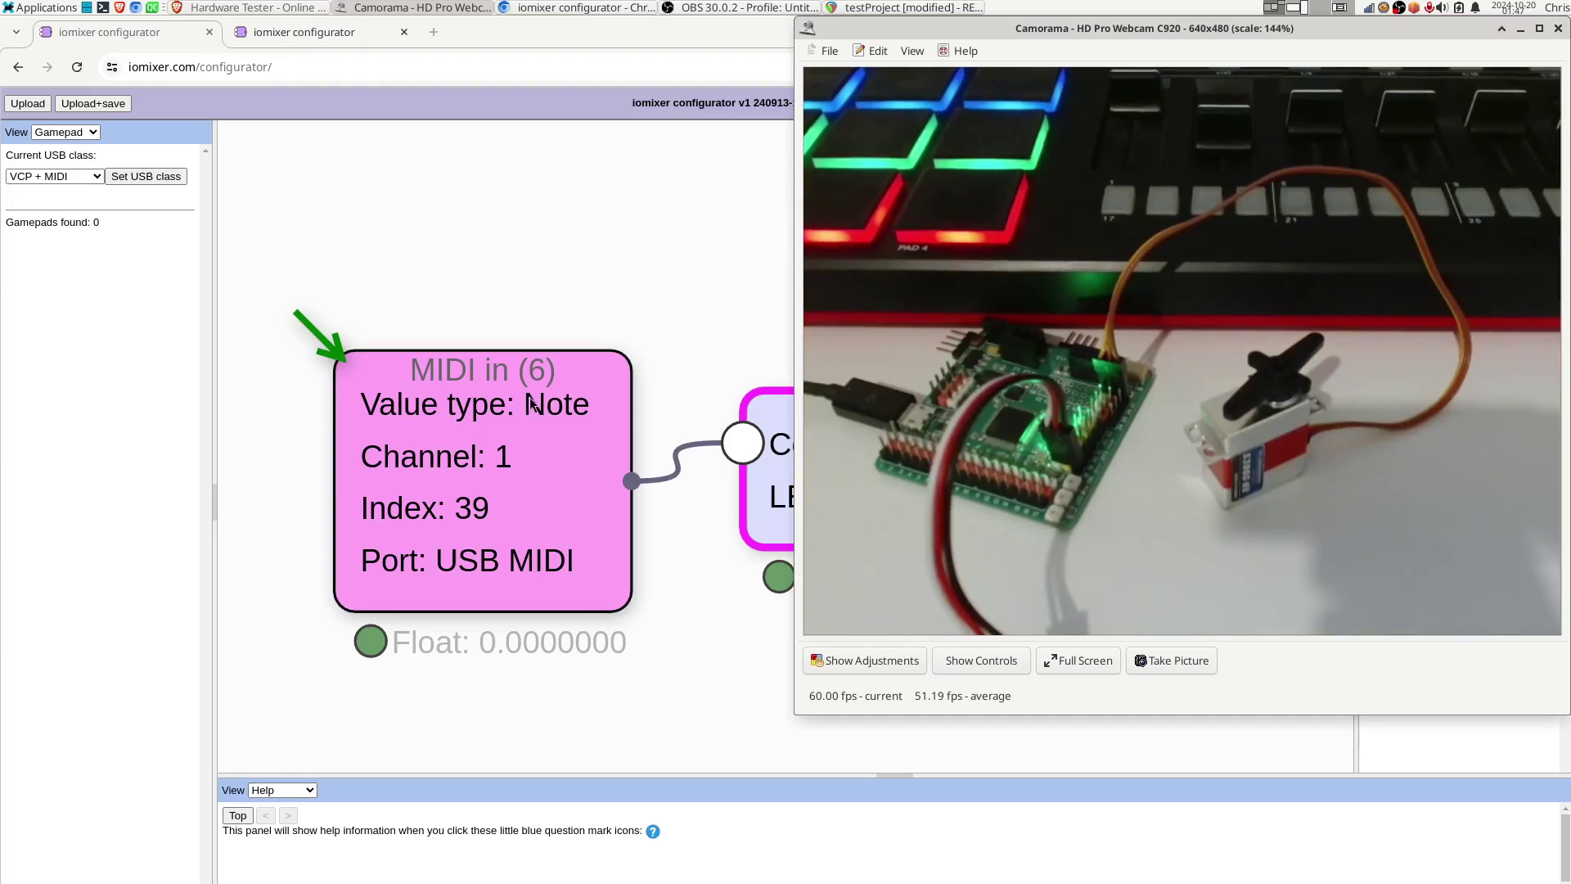
{"action": "left_click_drag", "start_coordinate": [516, 294], "coordinate": [502, 254]}
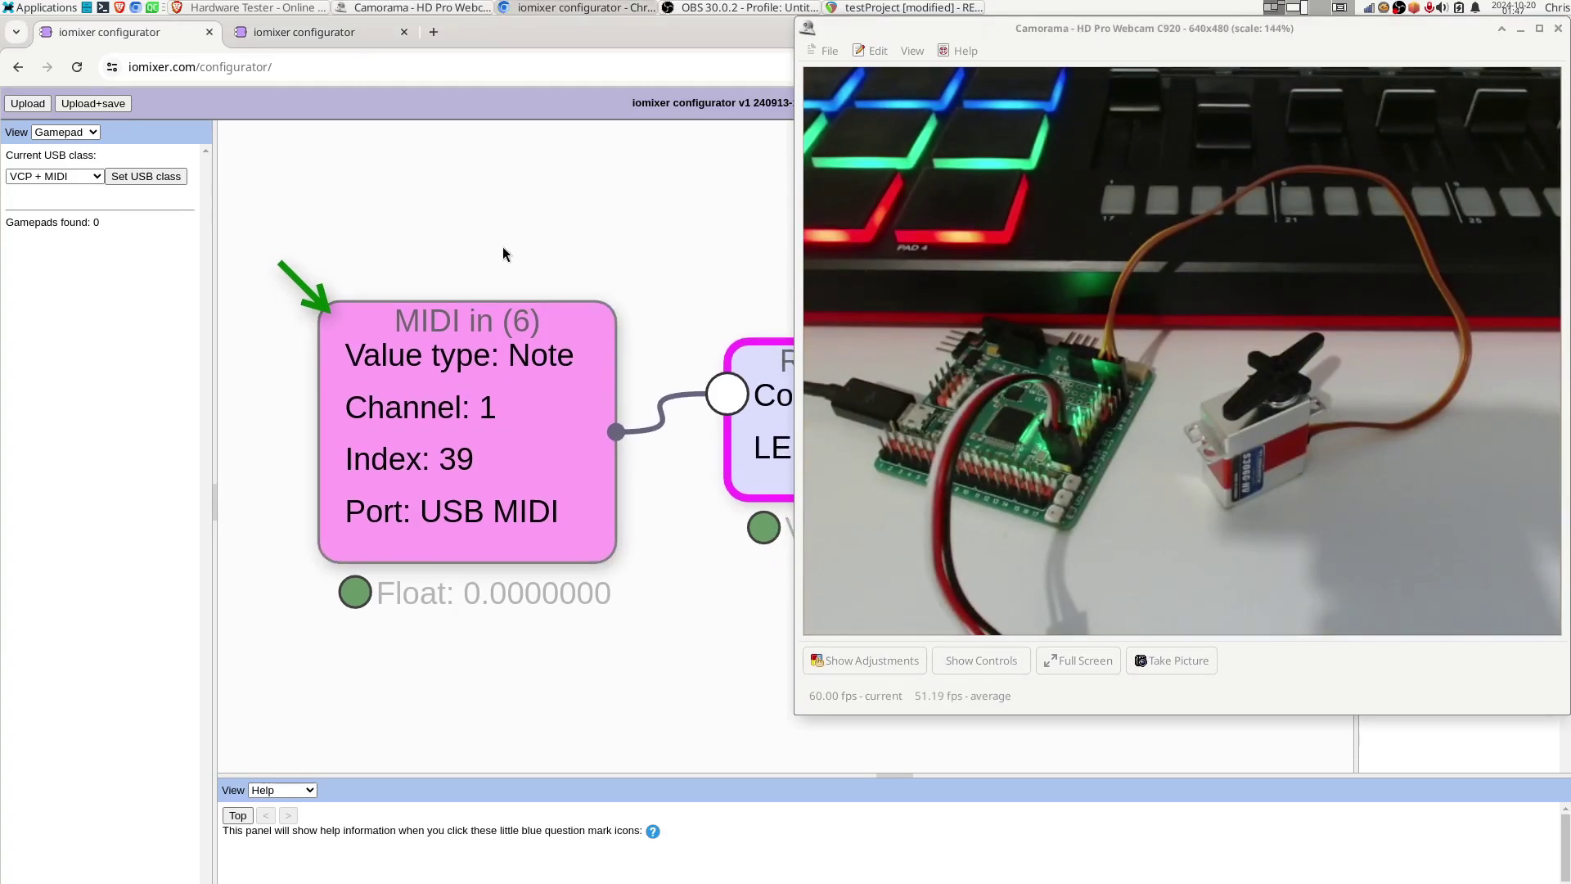
{"action": "left_click", "coordinate": [1502, 28]}
- Bring MIDI in (control 21) and Servo PWM output (pin 27) into view and watch the servo on the webcam
{"action": "scroll", "coordinate": [810, 583], "scroll_direction": "down", "scroll_amount": 8}
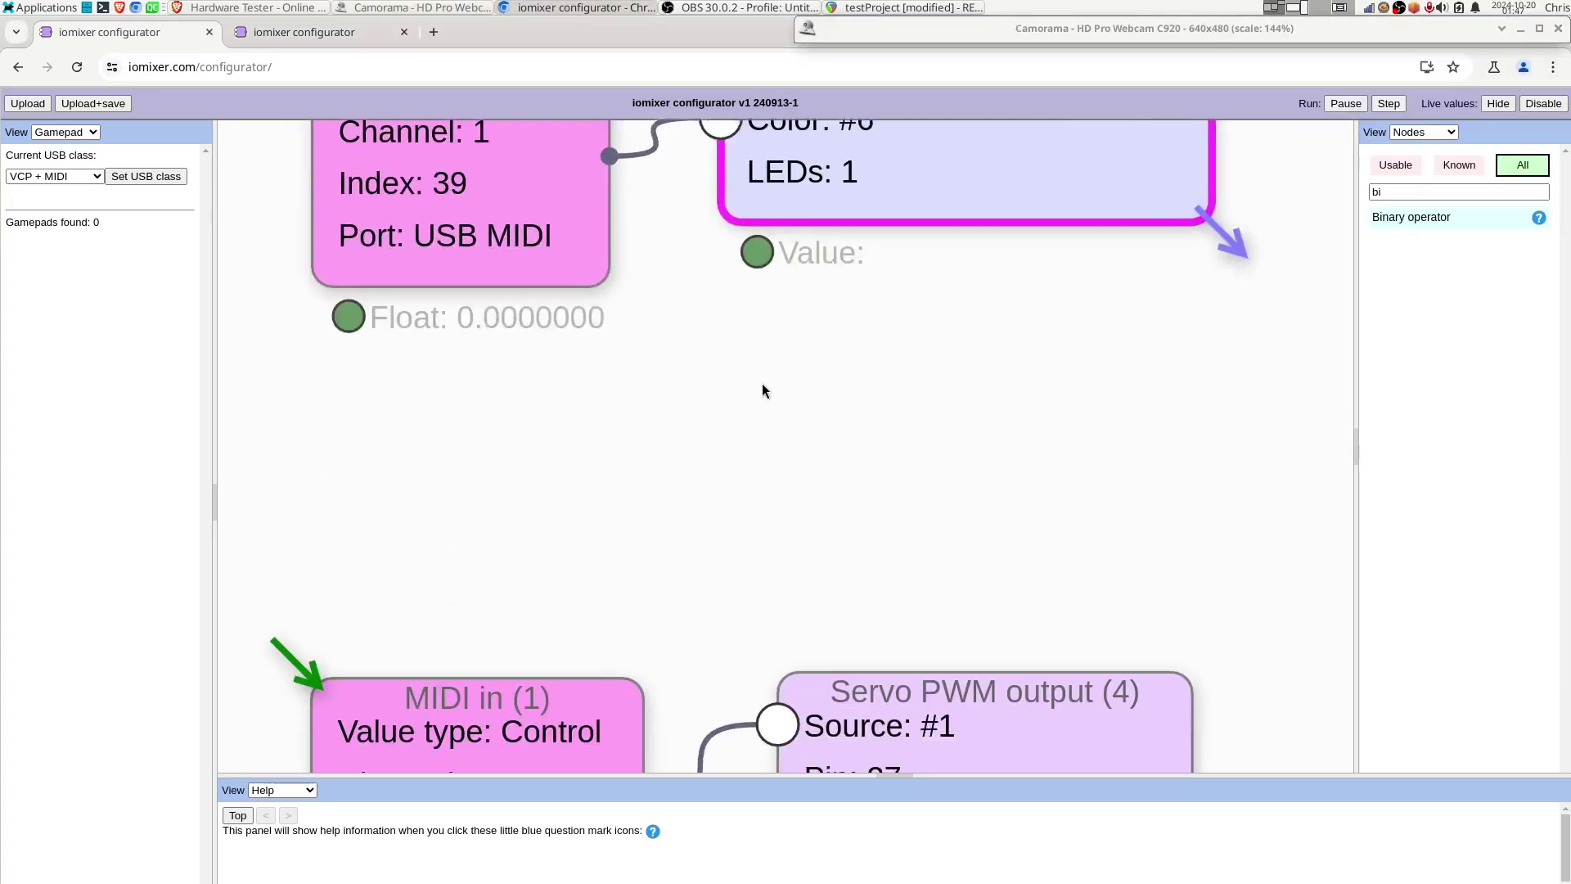
{"action": "scroll", "coordinate": [734, 325], "scroll_direction": "up", "scroll_amount": 1}
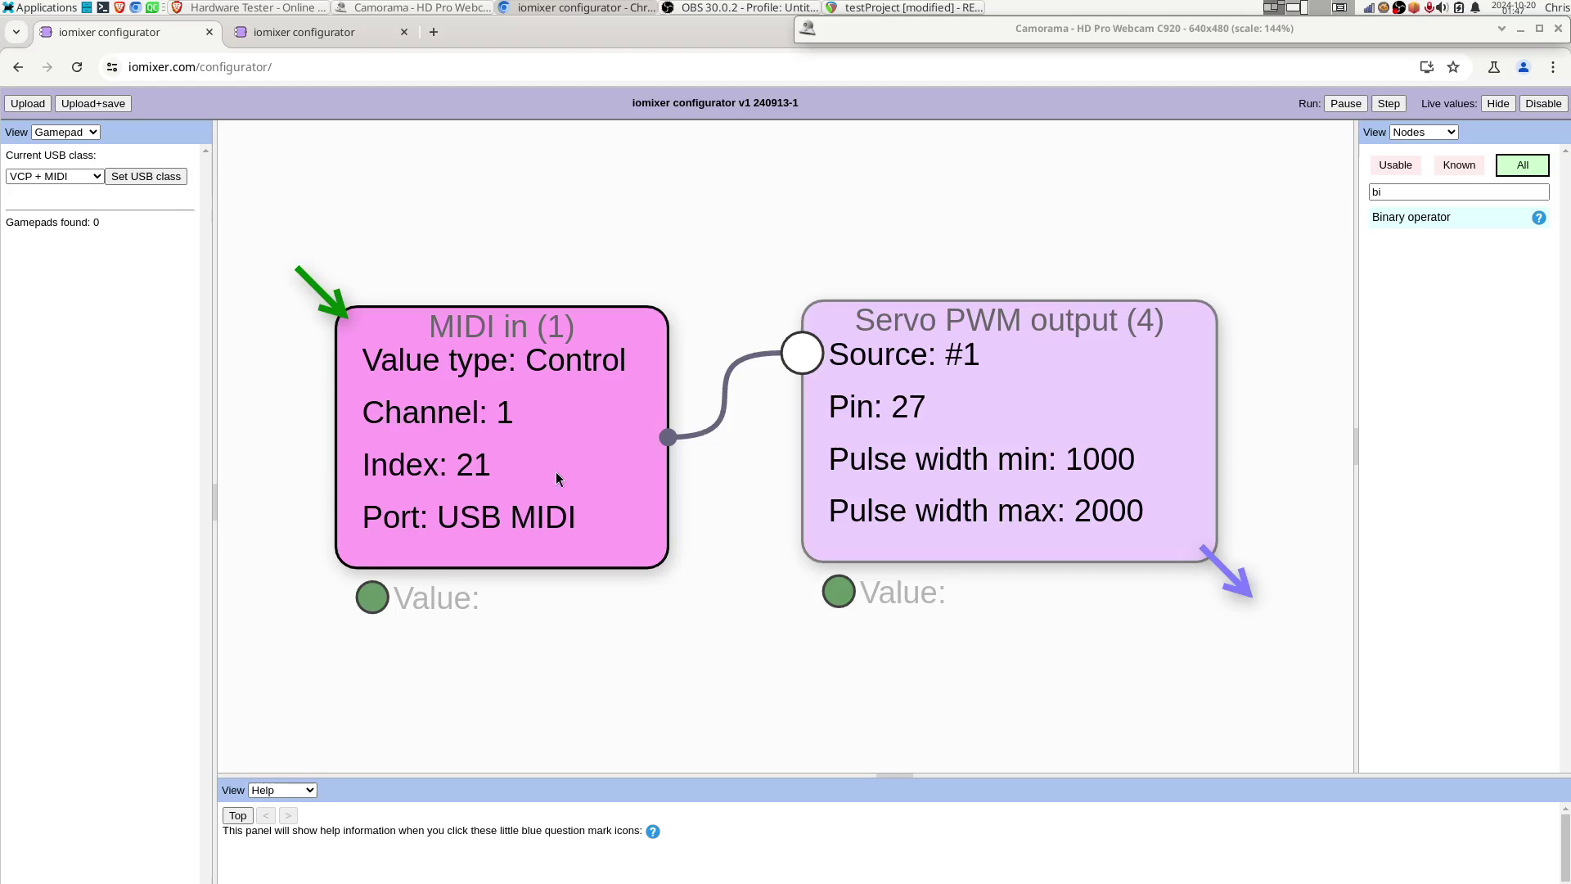
{"action": "left_click_drag", "start_coordinate": [1008, 414], "coordinate": [990, 421]}
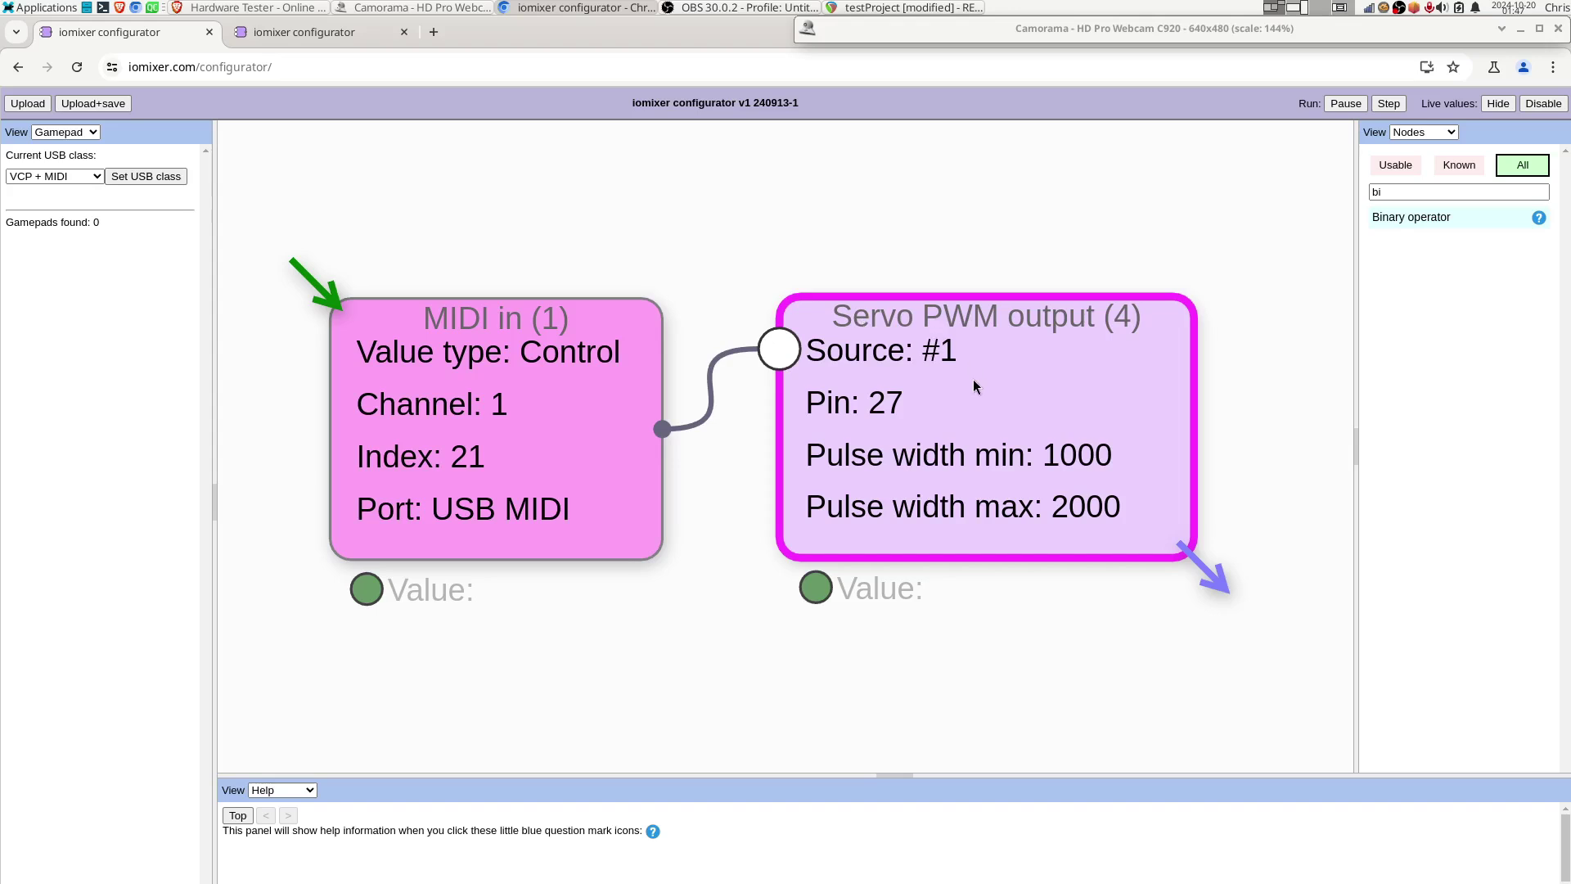
{"action": "left_click", "coordinate": [1503, 33]}
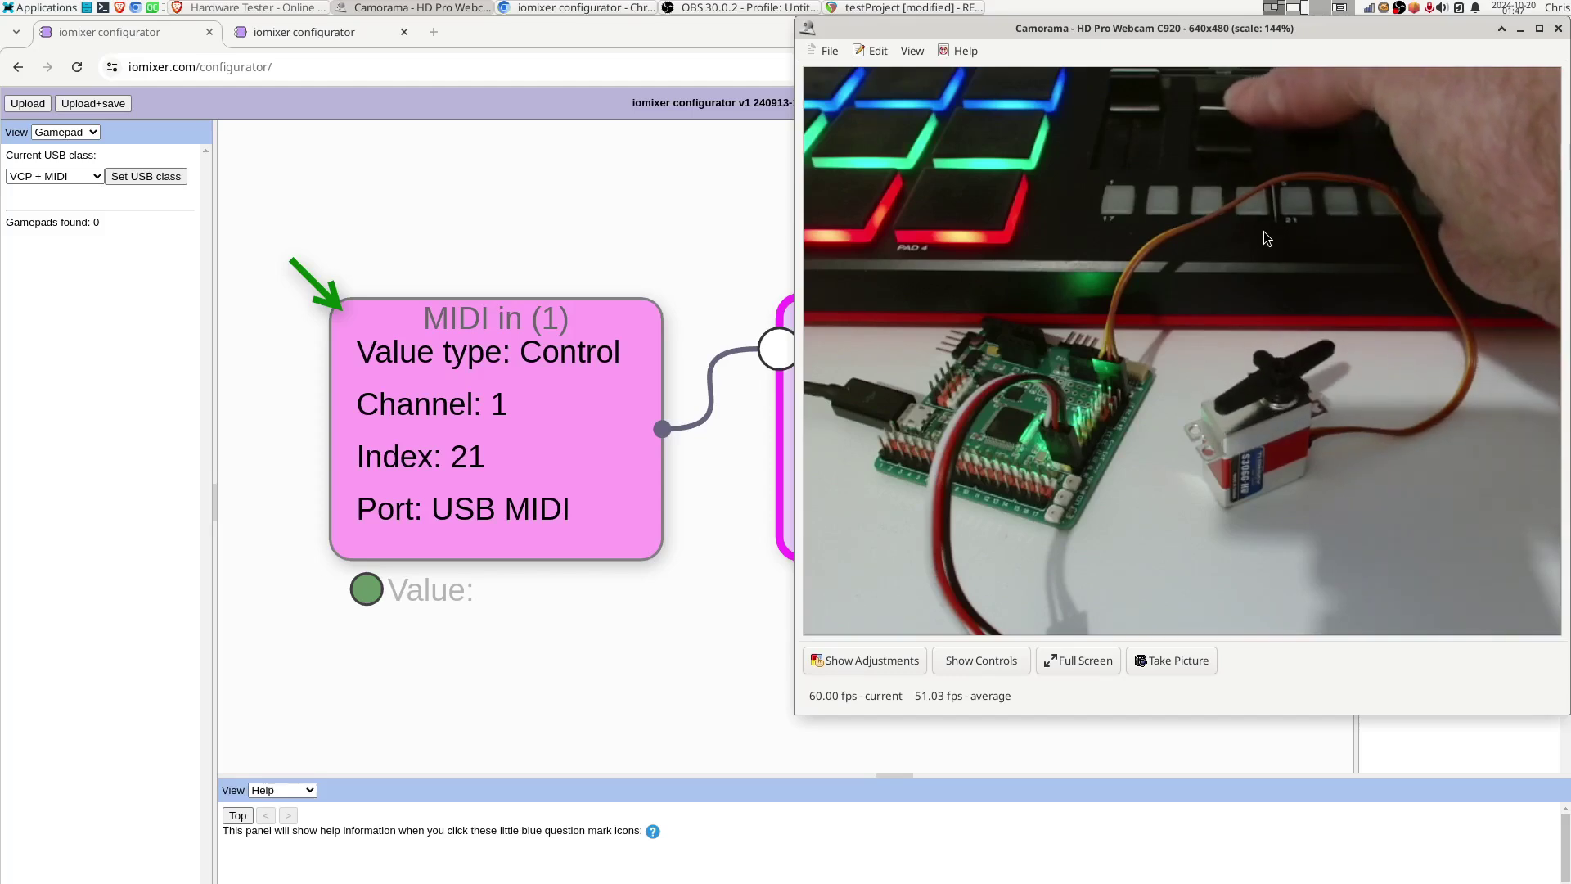
{"action": "left_click", "coordinate": [614, 241]}
{"action": "scroll", "coordinate": [612, 234], "scroll_direction": "down", "scroll_amount": 1}
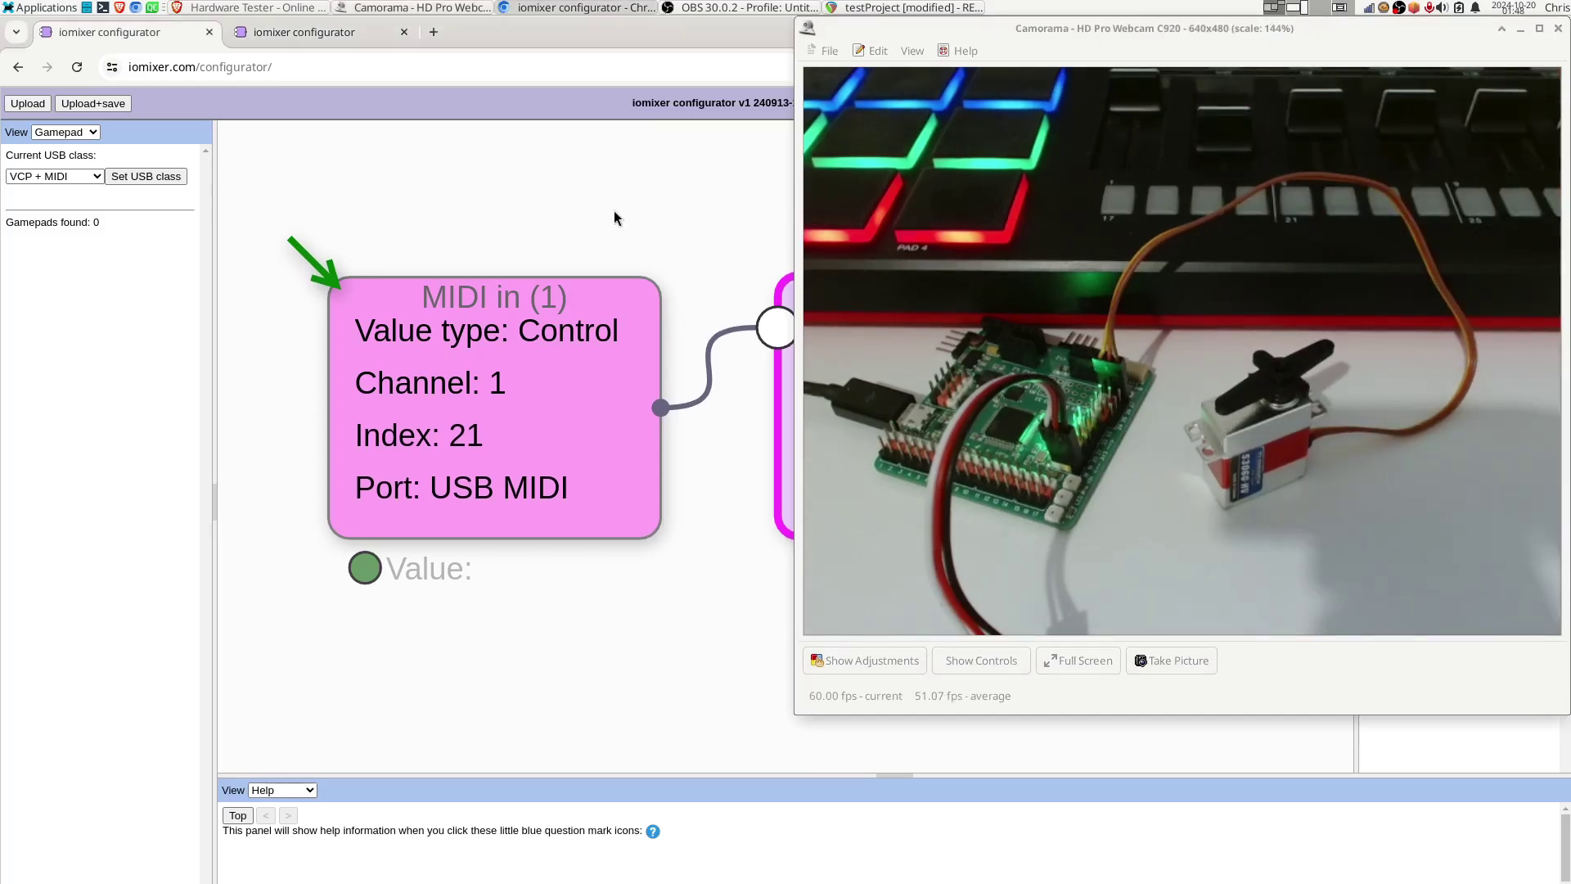
{"action": "left_click", "coordinate": [1501, 30]}
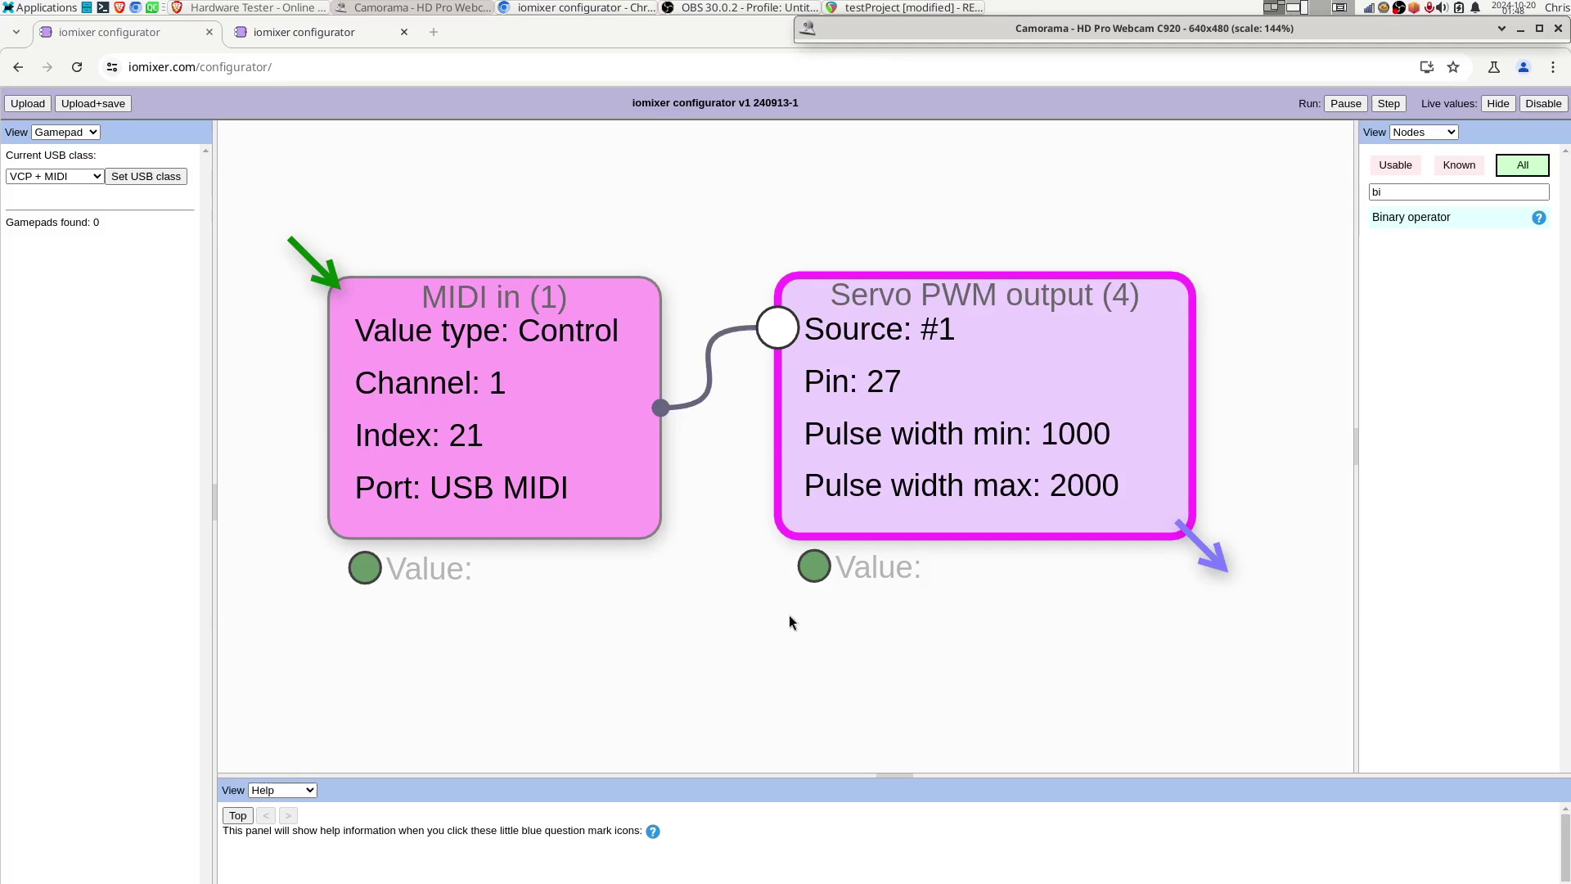
{"action": "scroll", "coordinate": [788, 615], "scroll_direction": "down", "scroll_amount": 5}
- Pan to the pin 18 Analog input and MIDI out control 15 nodes, tidy them, then switch to REAPER
{"action": "left_click_drag", "start_coordinate": [800, 615], "coordinate": [774, 317]}
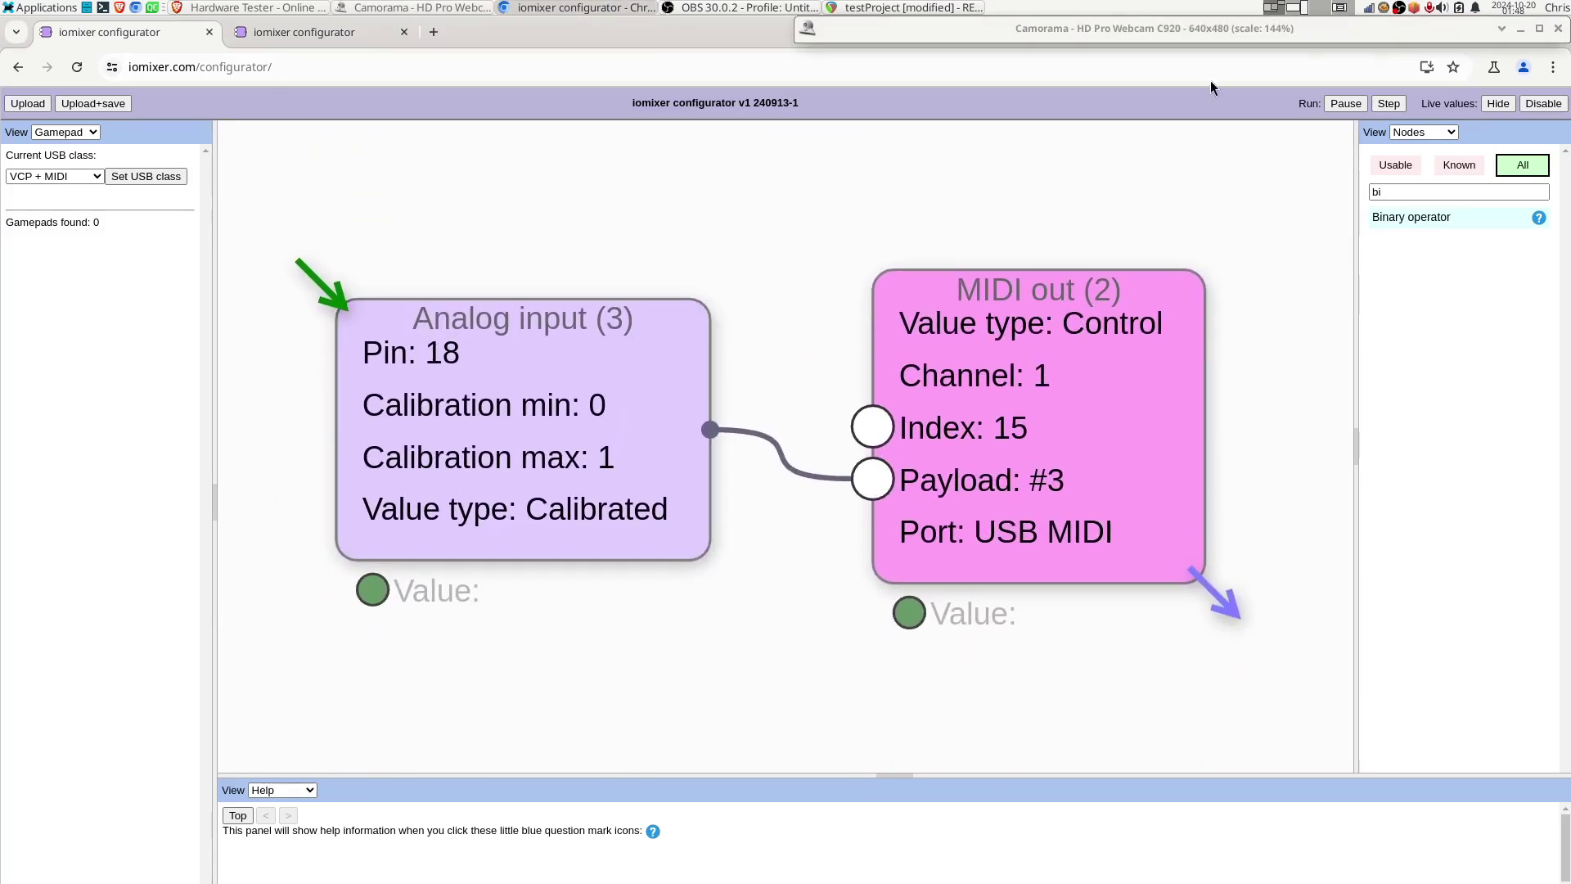
{"action": "left_click", "coordinate": [1502, 31]}
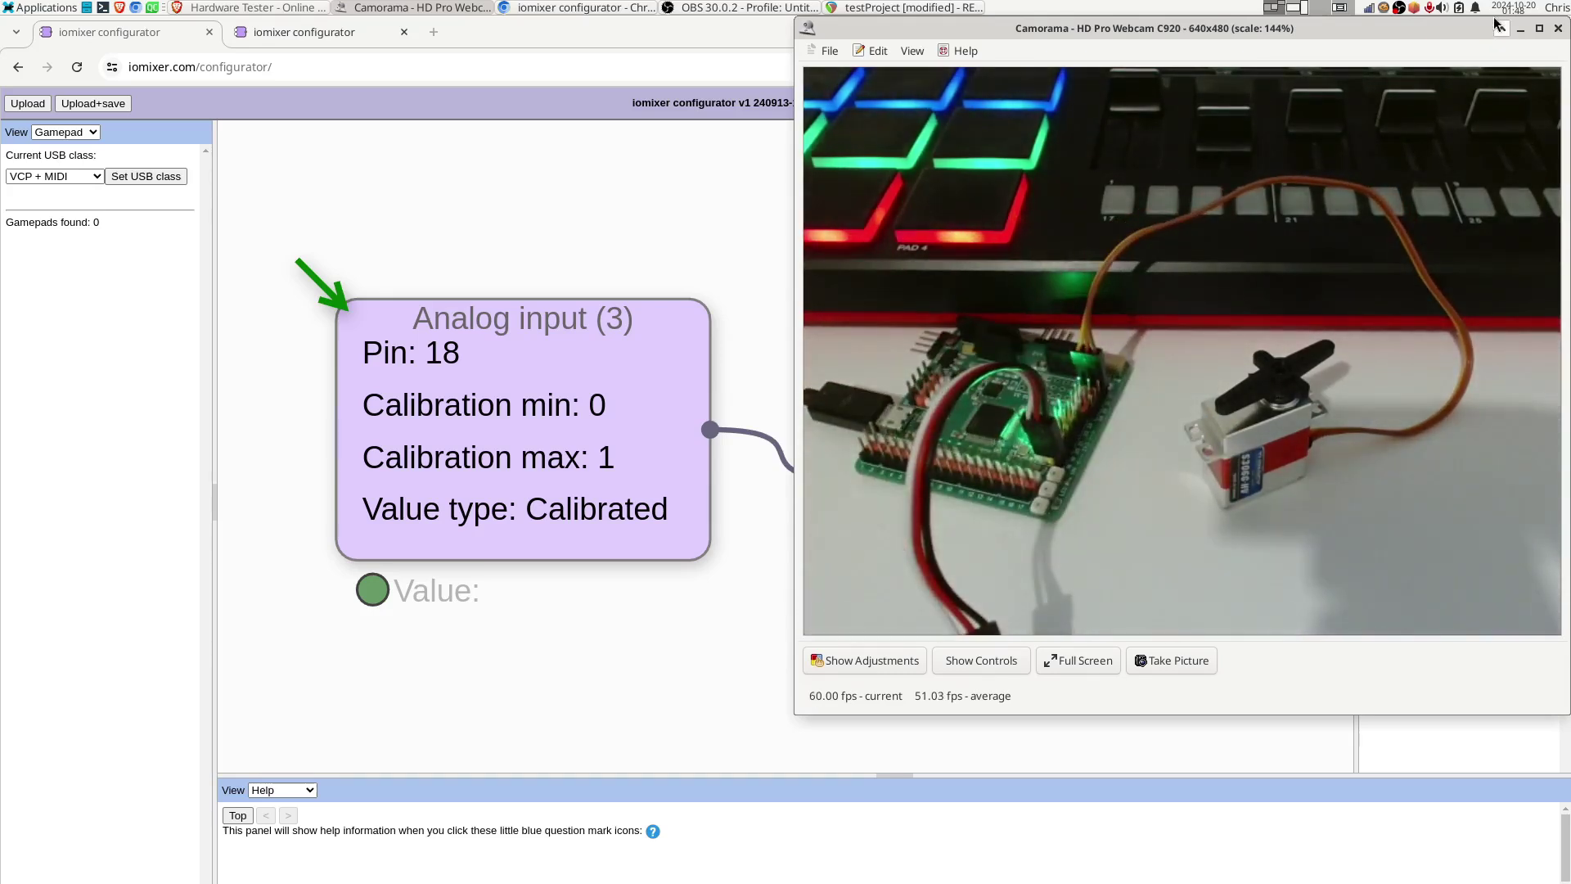
{"action": "left_click", "coordinate": [1500, 28]}
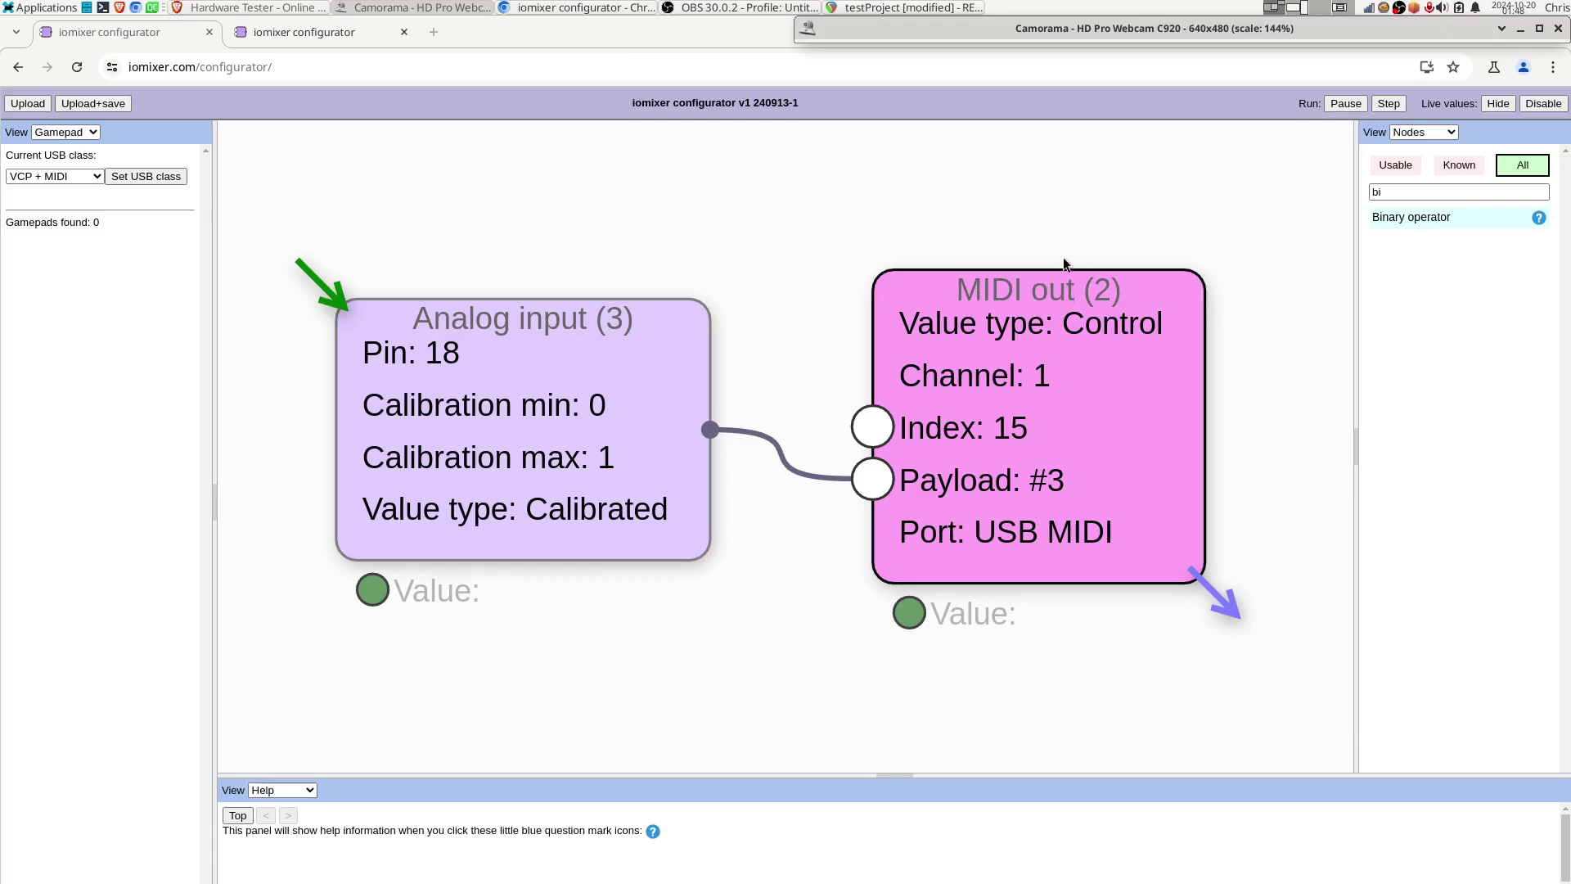
{"action": "left_click_drag", "start_coordinate": [1056, 249], "coordinate": [1033, 233]}
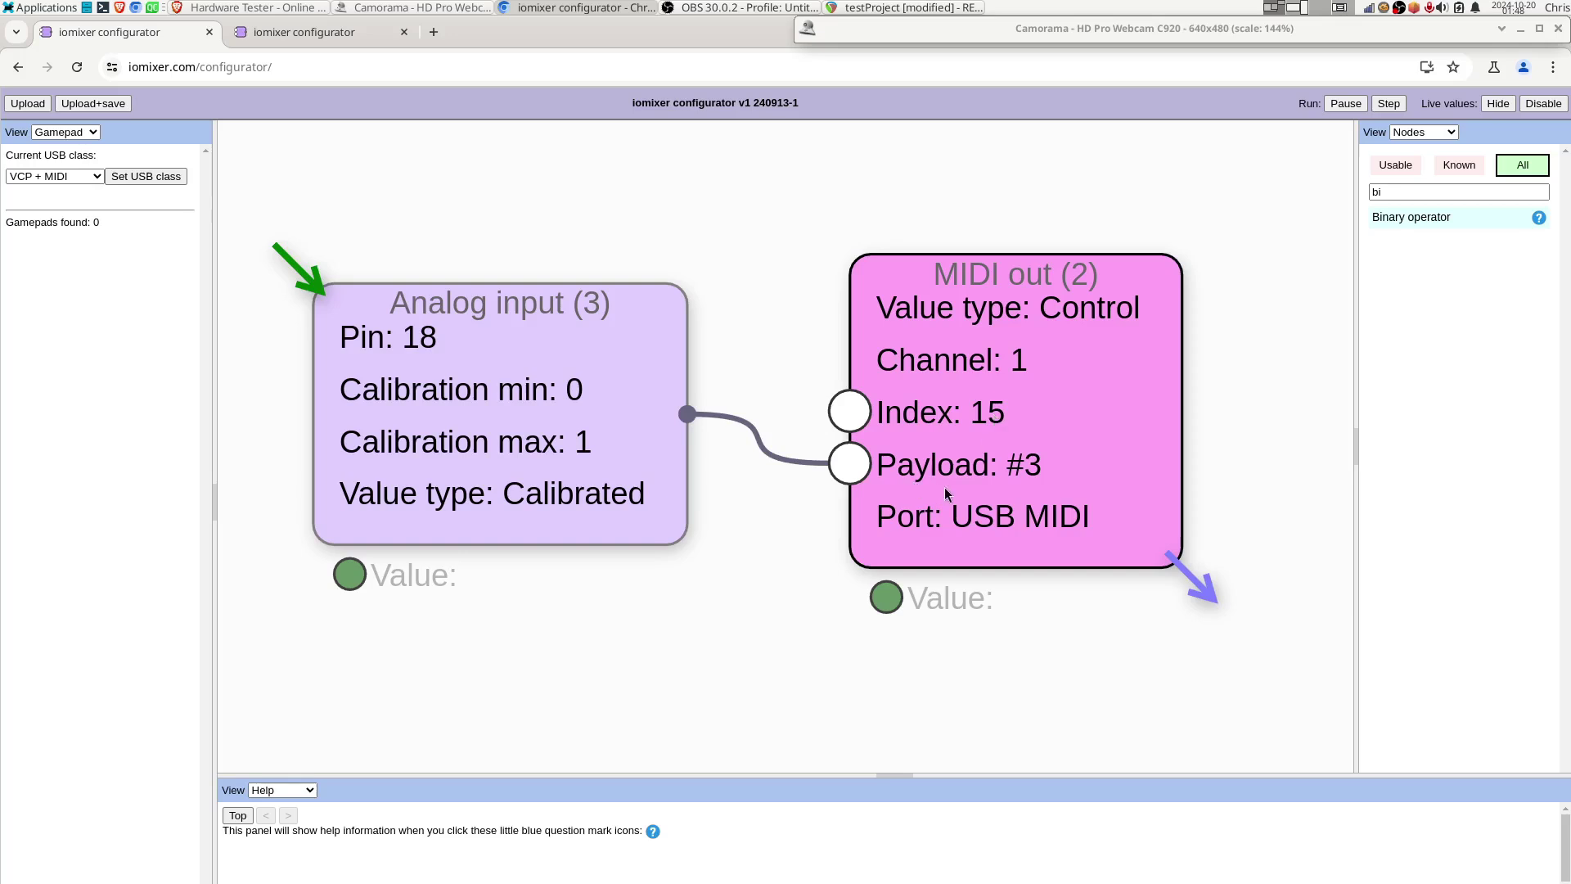
{"action": "mouse_move", "coordinate": [542, 427]}
{"action": "left_mouse_down"}
{"action": "mouse_move", "coordinate": [568, 411]}
{"action": "mouse_move", "coordinate": [566, 426]}
{"action": "left_mouse_up"}
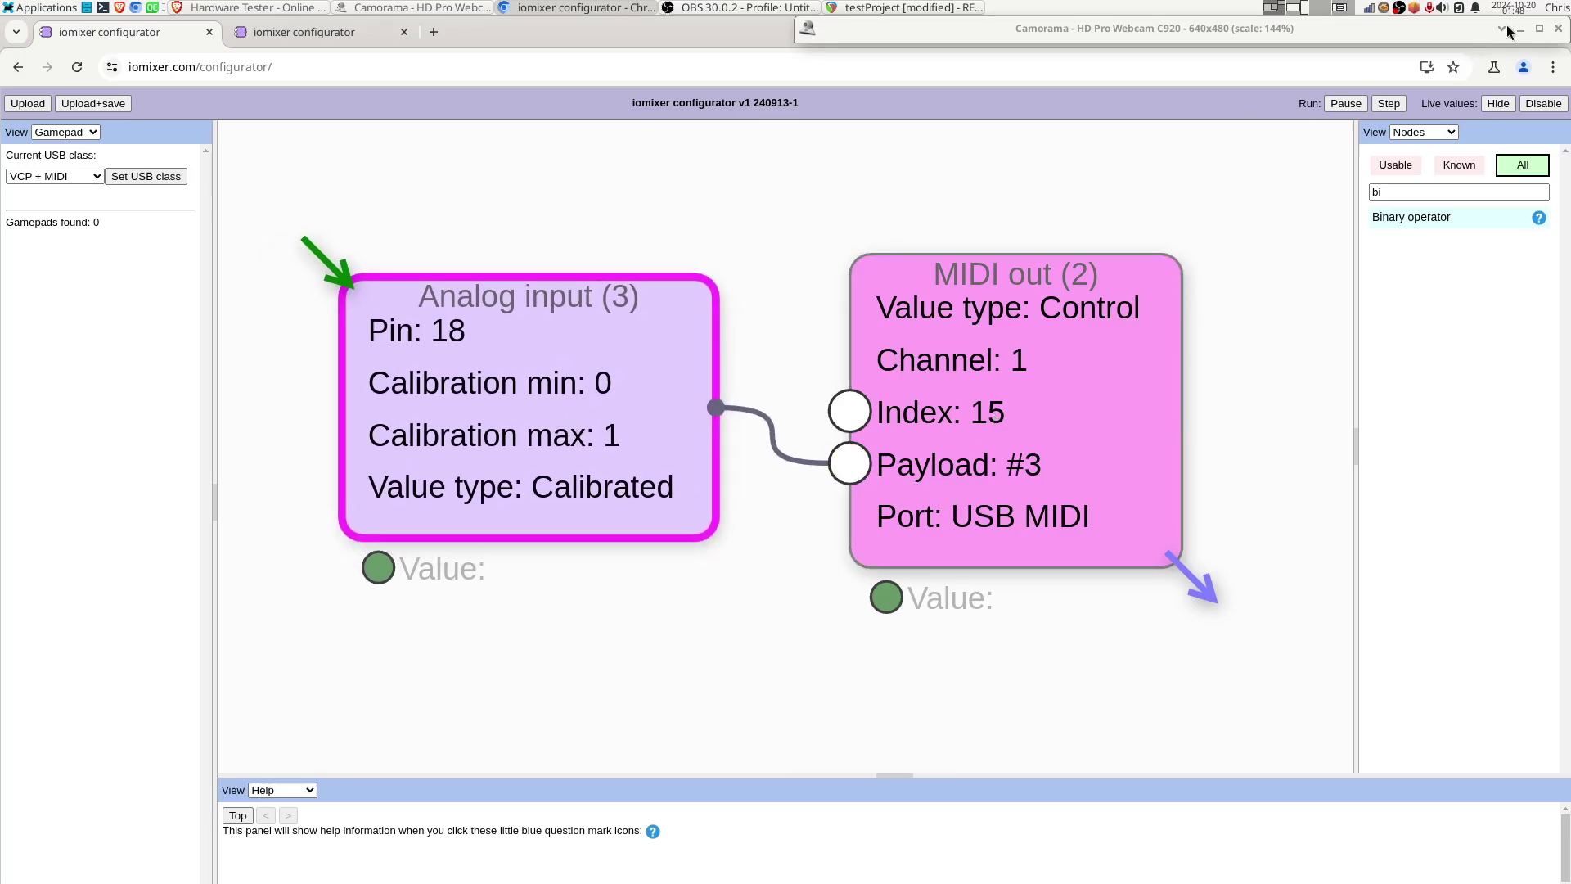
{"action": "left_click", "coordinate": [865, 10]}
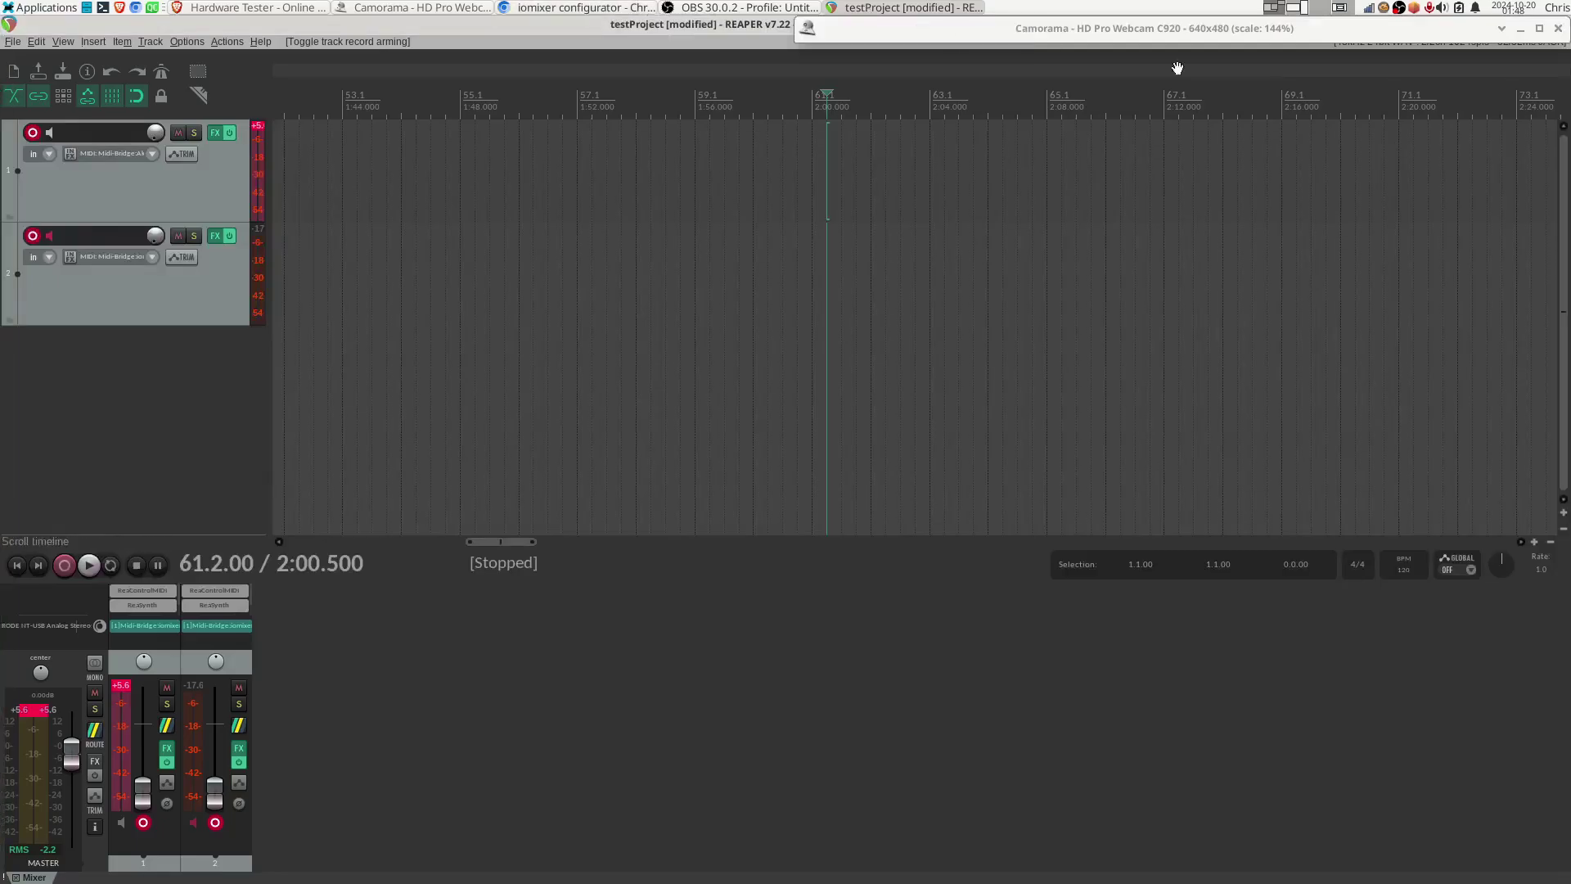
- Disarm track 1's recording after a brief look at the webcam view
{"action": "left_click", "coordinate": [1501, 29]}
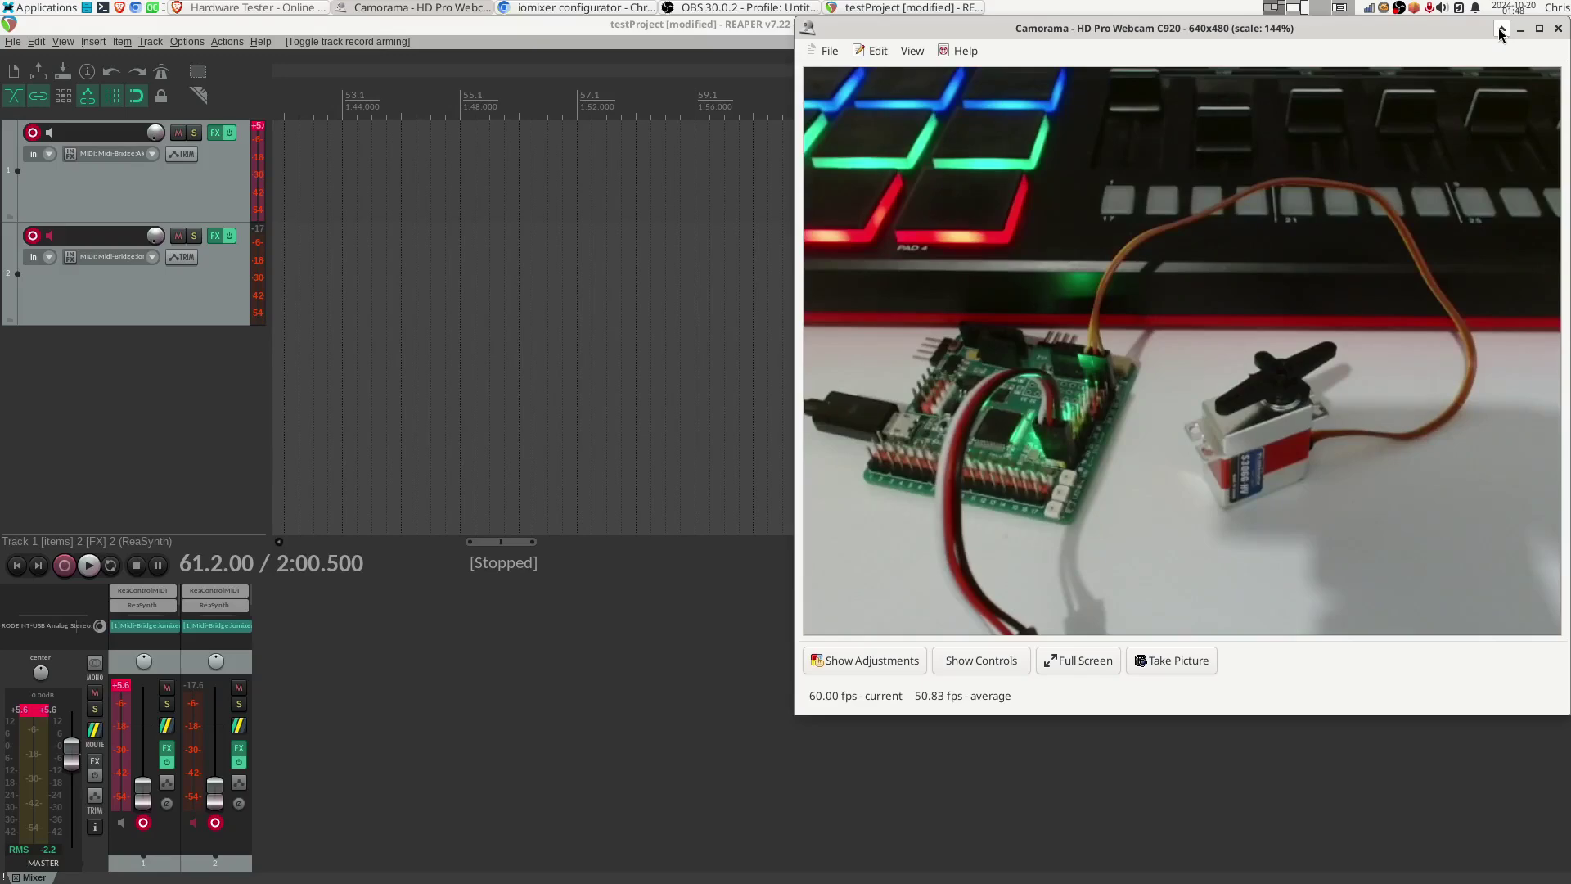
{"action": "left_click", "coordinate": [1502, 30]}
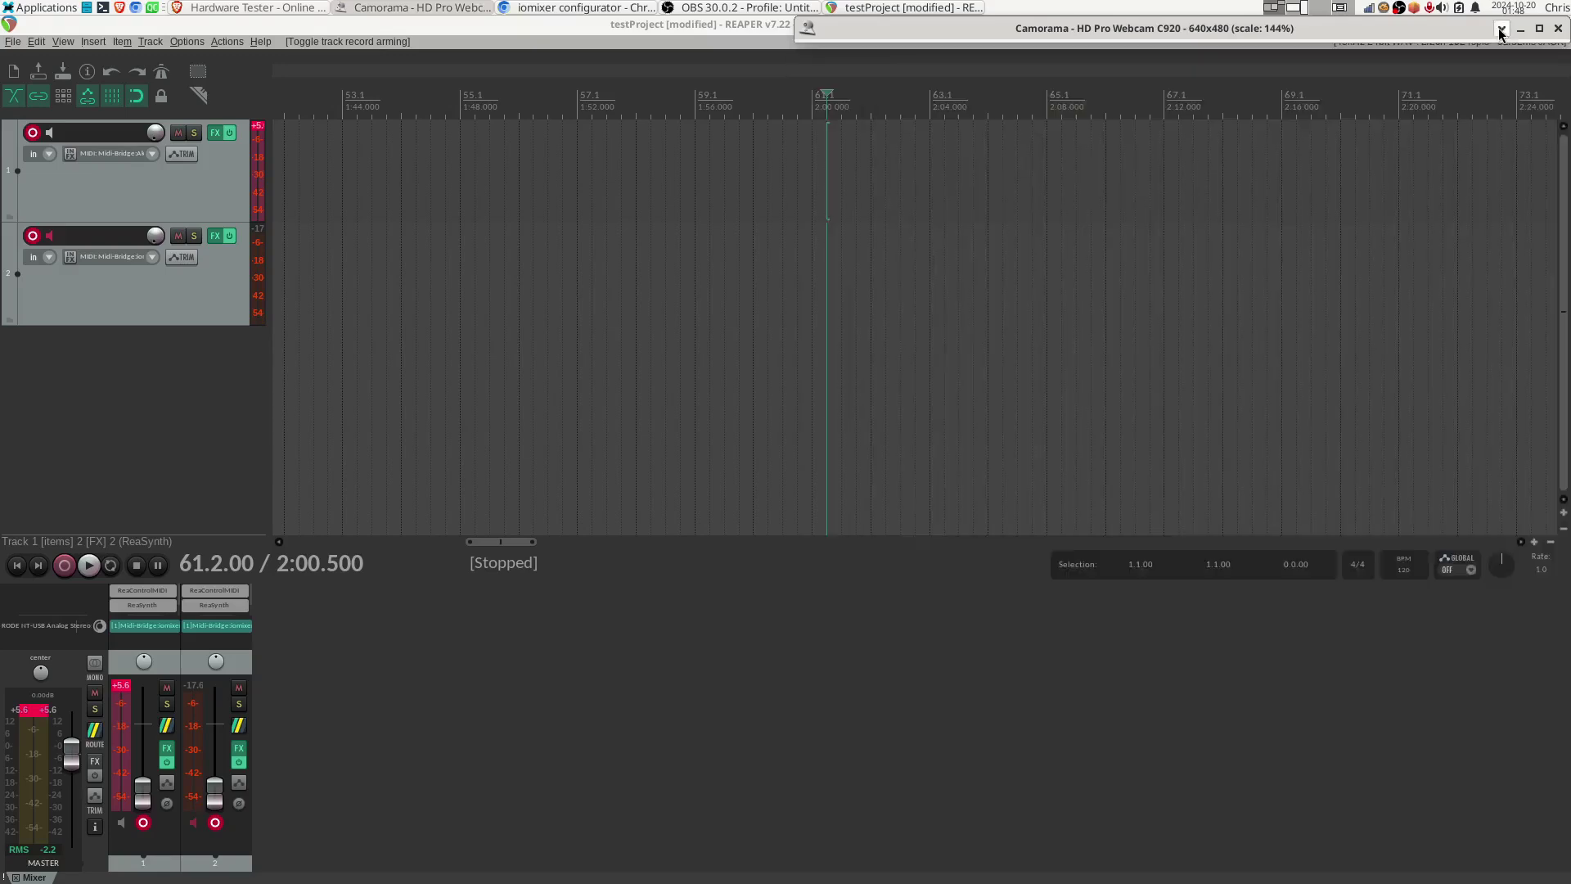
{"action": "left_click", "coordinate": [33, 133]}
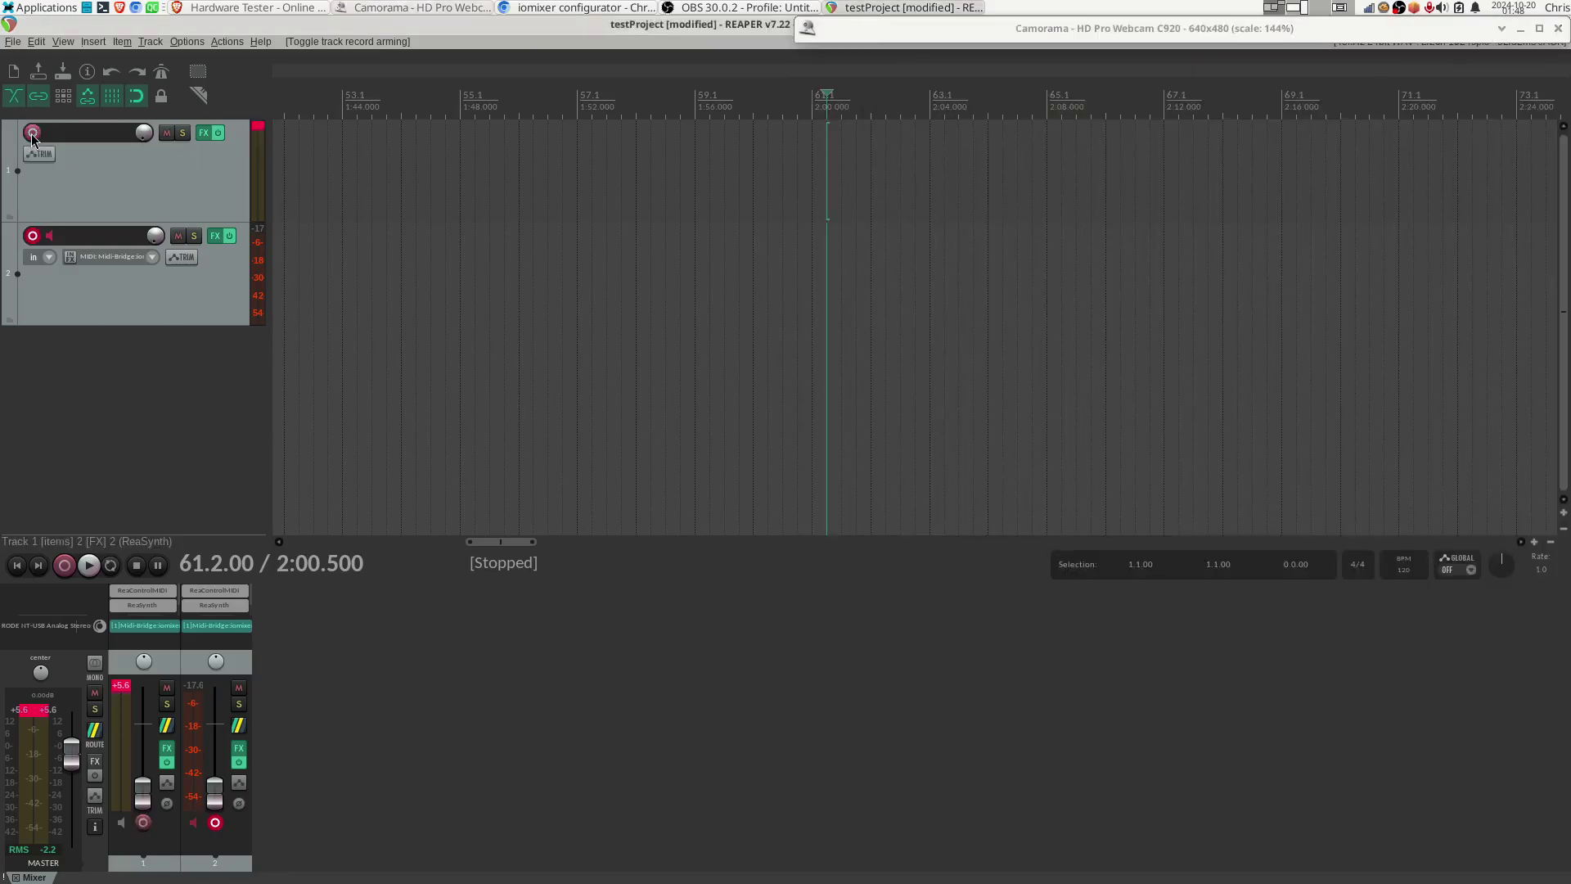
- Confirm track 2 records MIDI from the iomixer MIDI out on all channels, leaving it unchanged
{"action": "left_click", "coordinate": [111, 275]}
{"action": "left_click", "coordinate": [108, 258]}
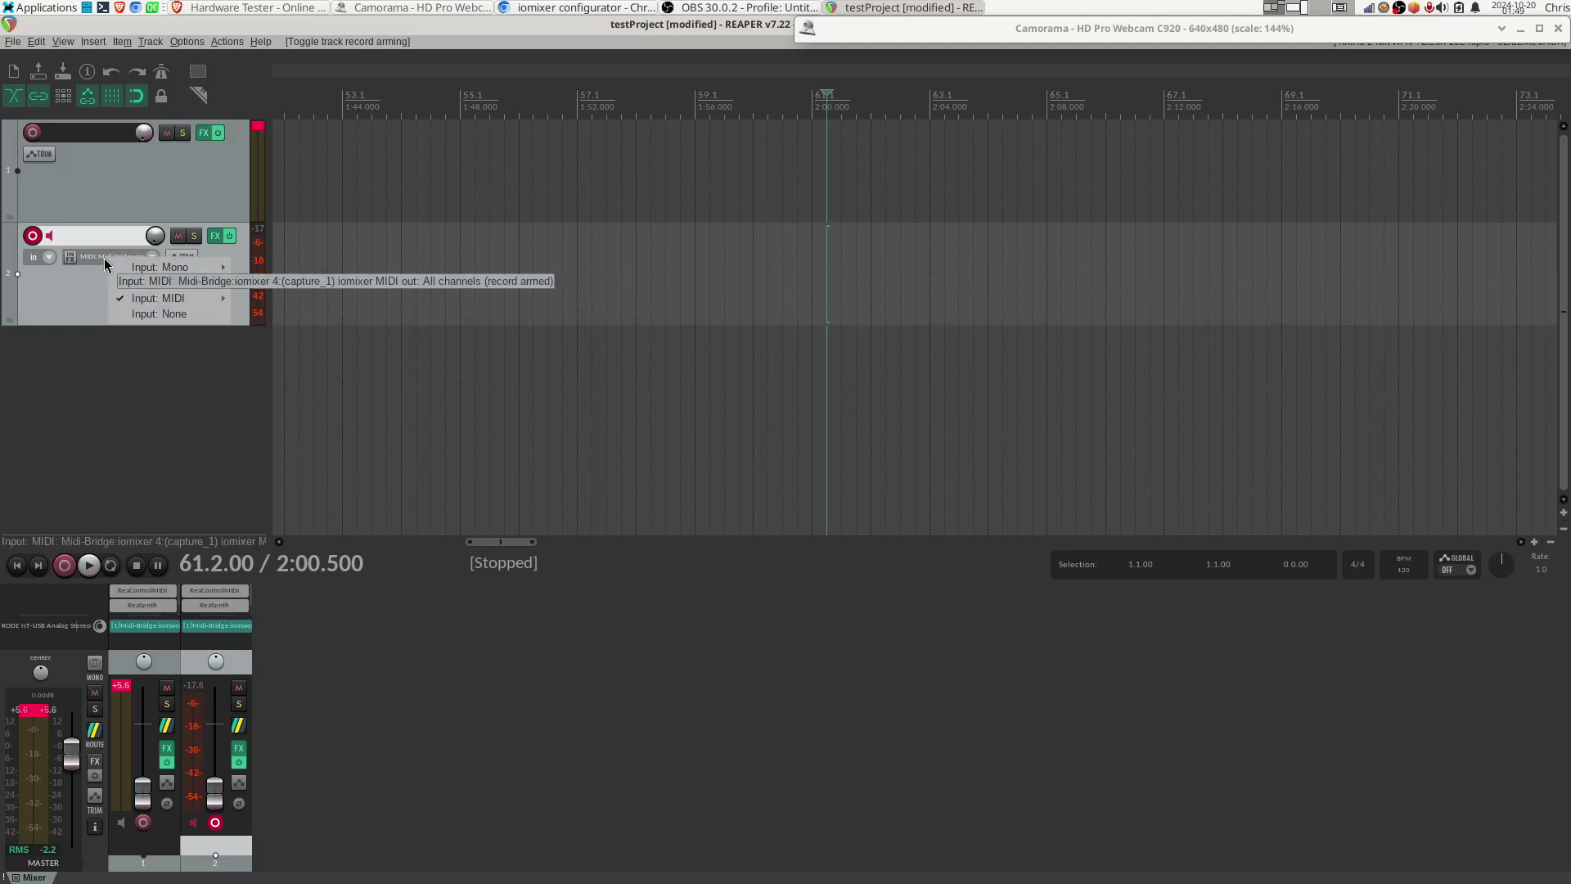
{"action": "mouse_move", "coordinate": [220, 304]}
{"action": "mouse_move", "coordinate": [354, 304]}
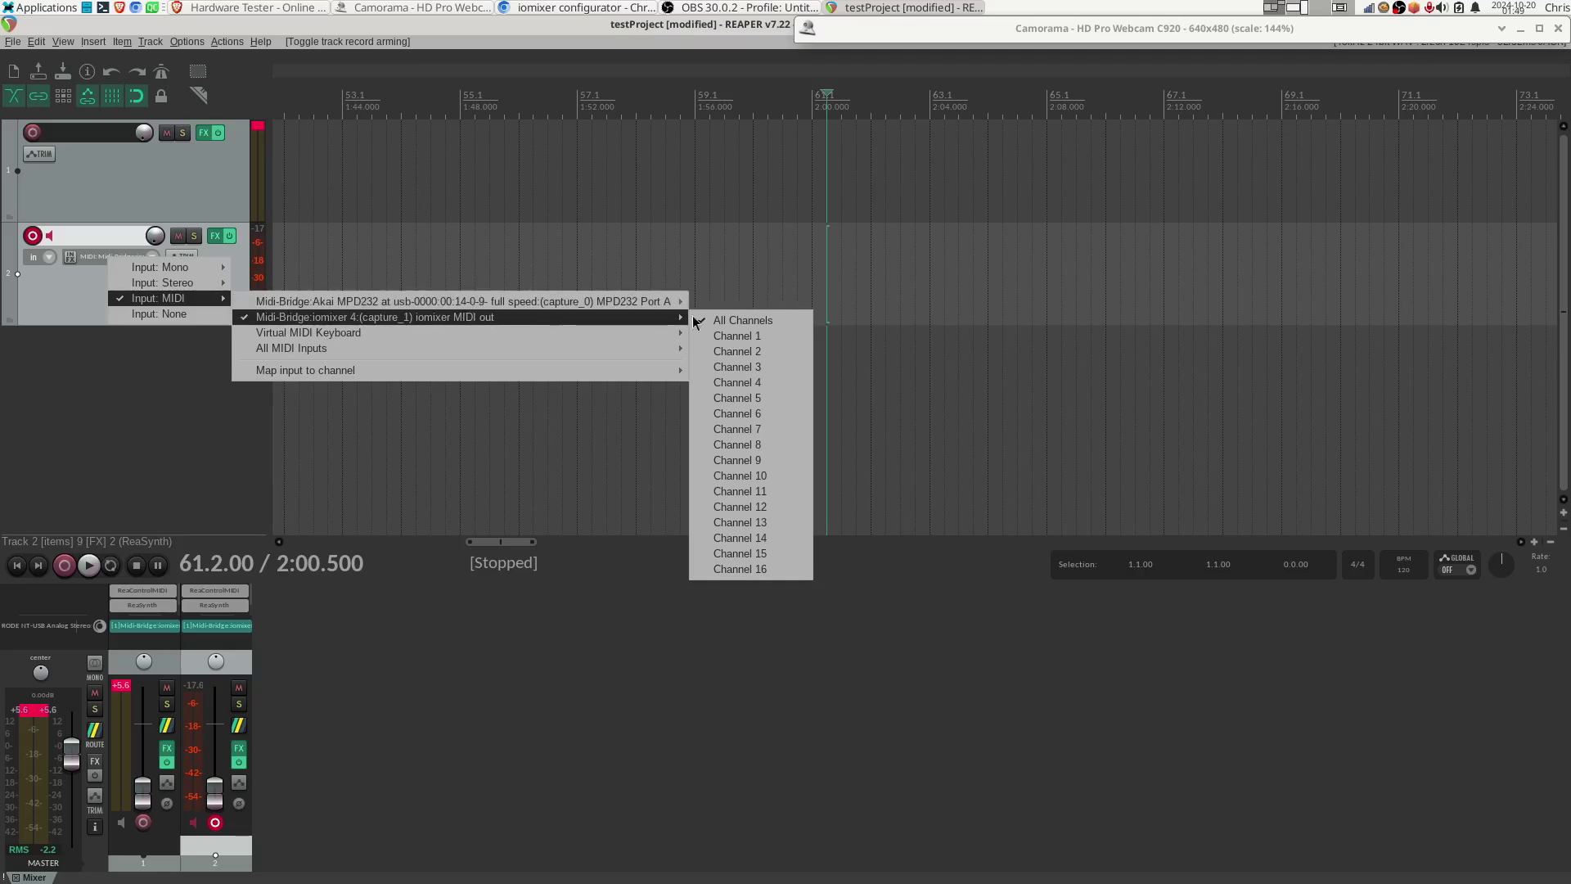
{"action": "left_click", "coordinate": [139, 385]}
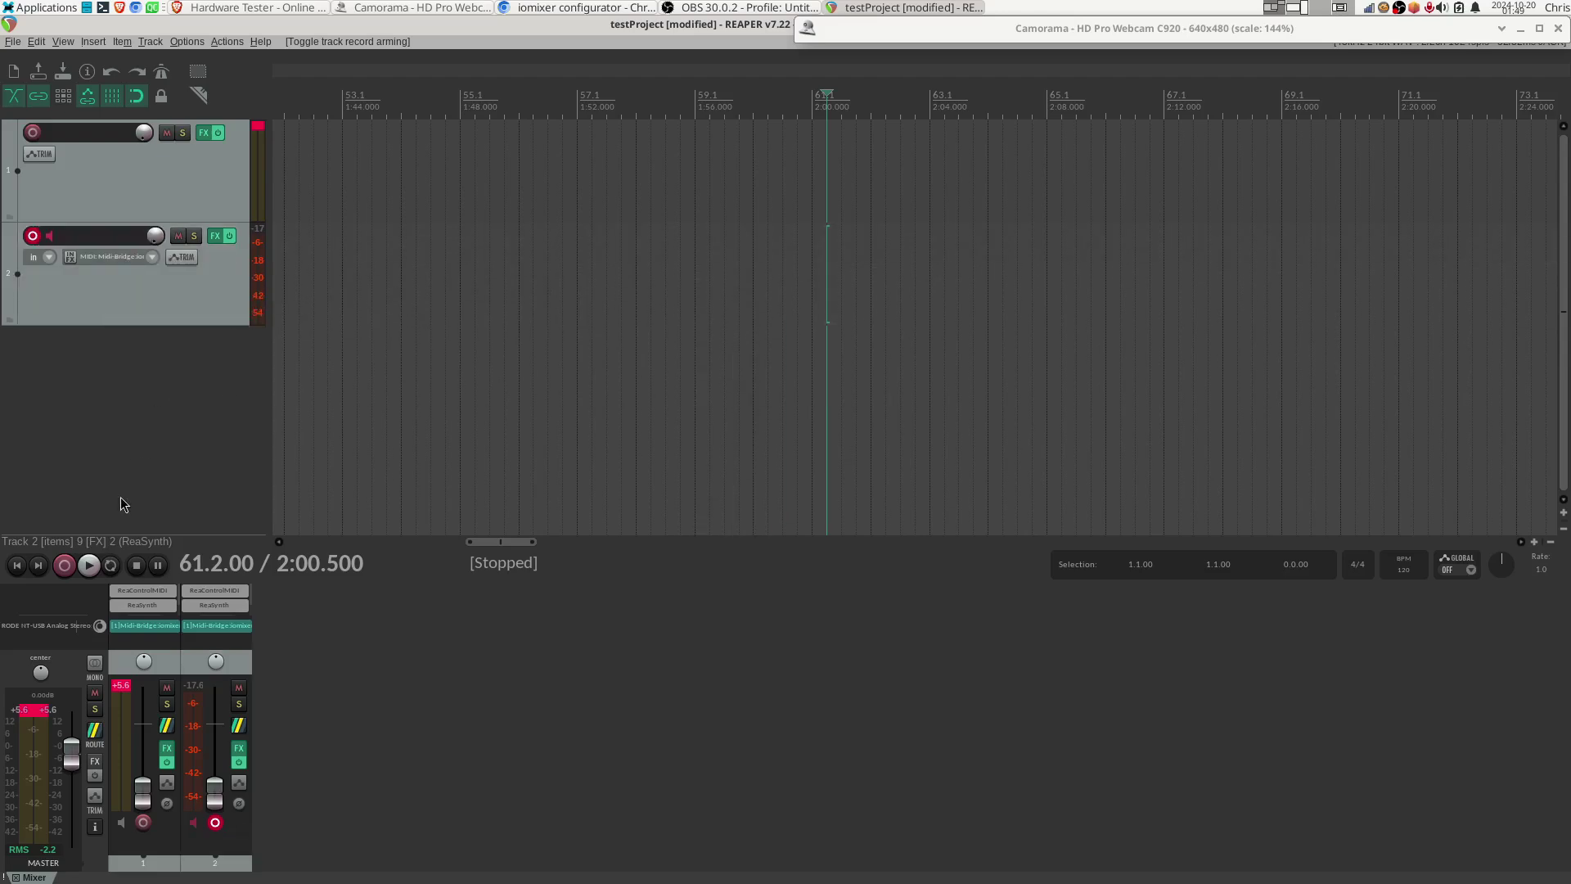
- Record a MIDI take on track 2 from bar 58.2, stopping around bar 62
{"action": "left_click", "coordinate": [652, 105]}
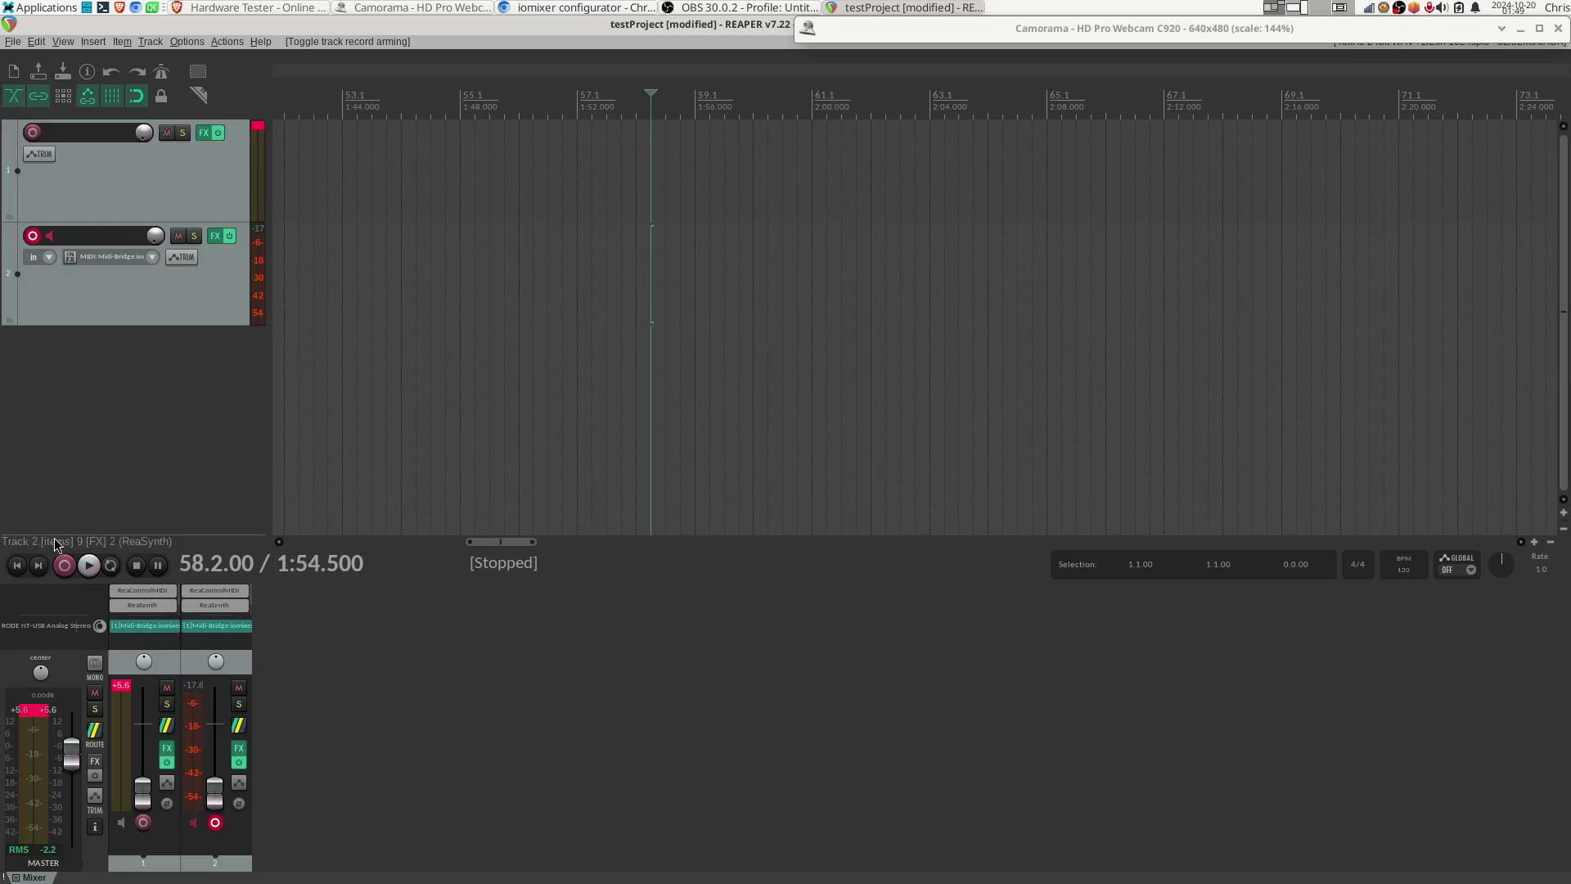
{"action": "left_click", "coordinate": [65, 566]}
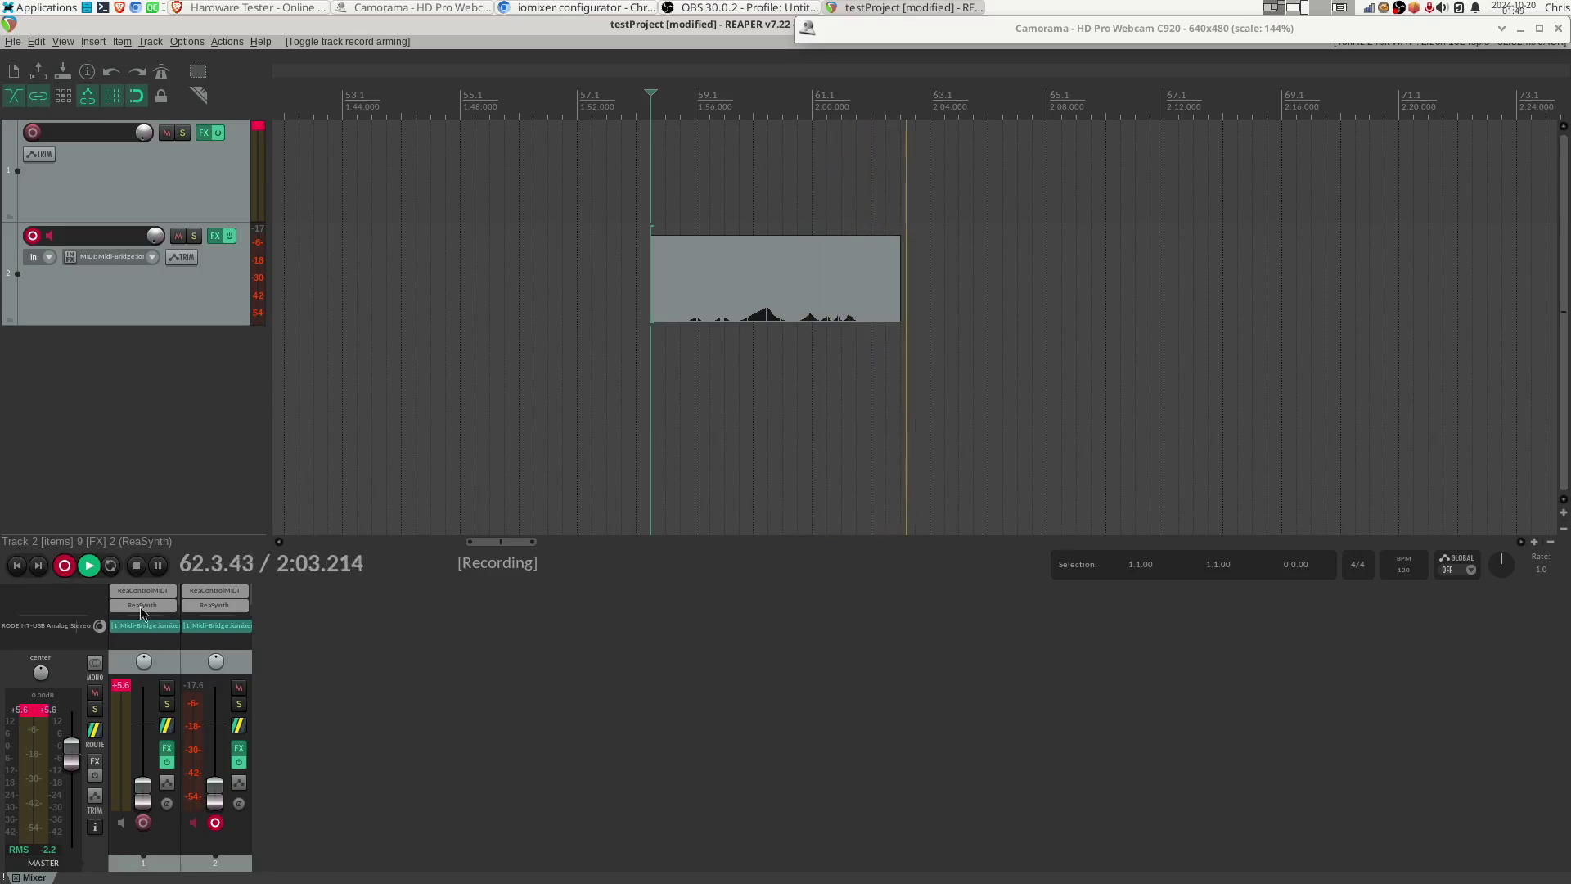
{"action": "key", "text": "space"}
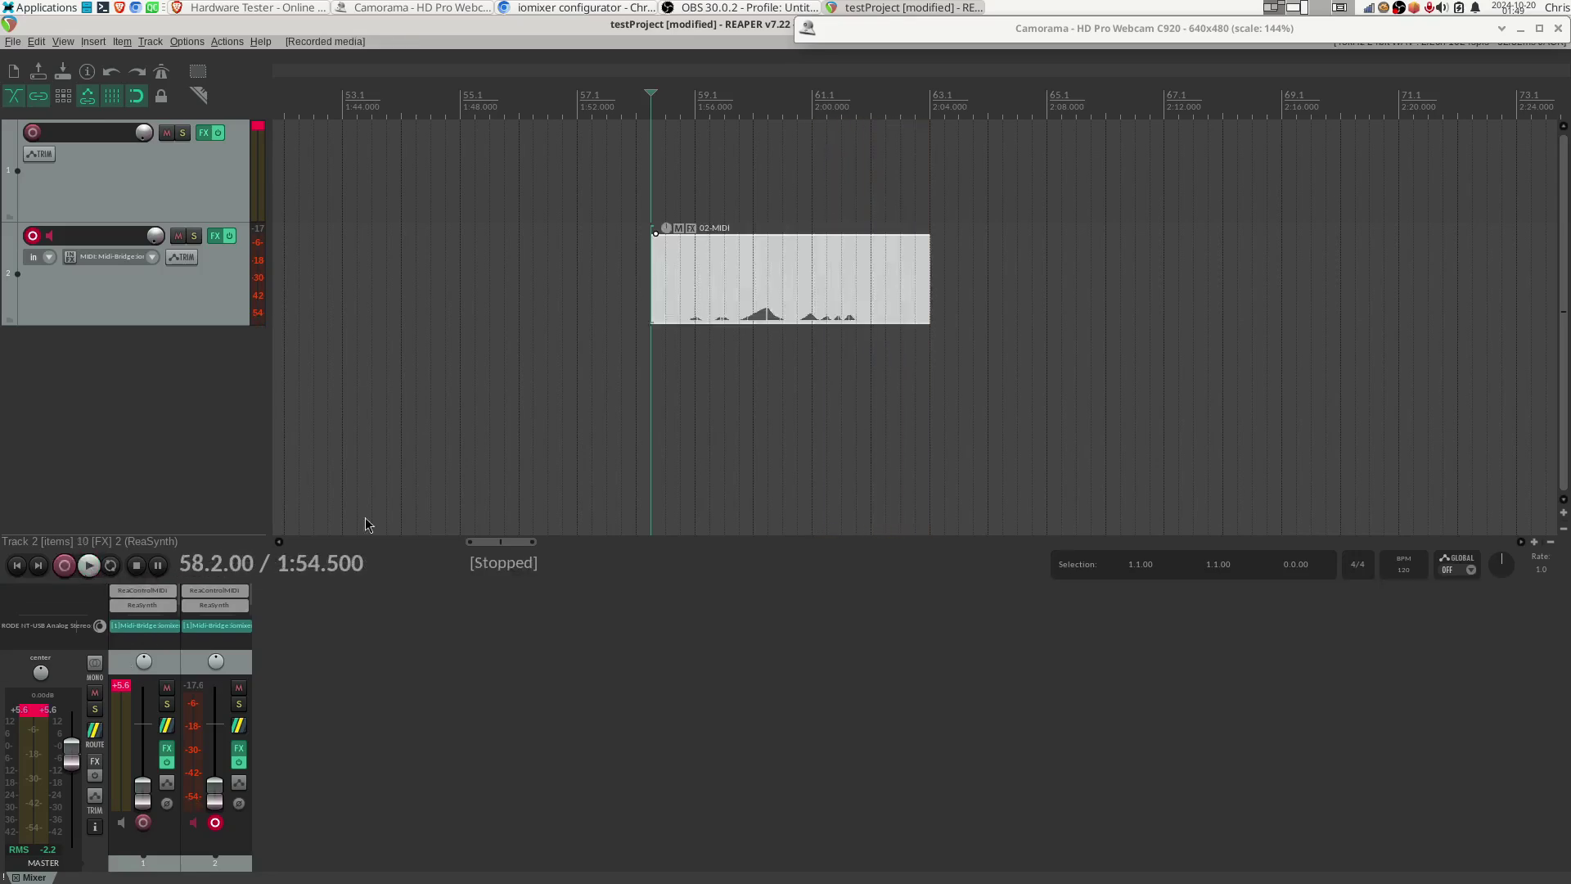
- Open the 02-MIDI take in the MIDI editor to inspect its CC15 curve, then switch to the configurator
{"action": "double_click", "coordinate": [783, 312]}
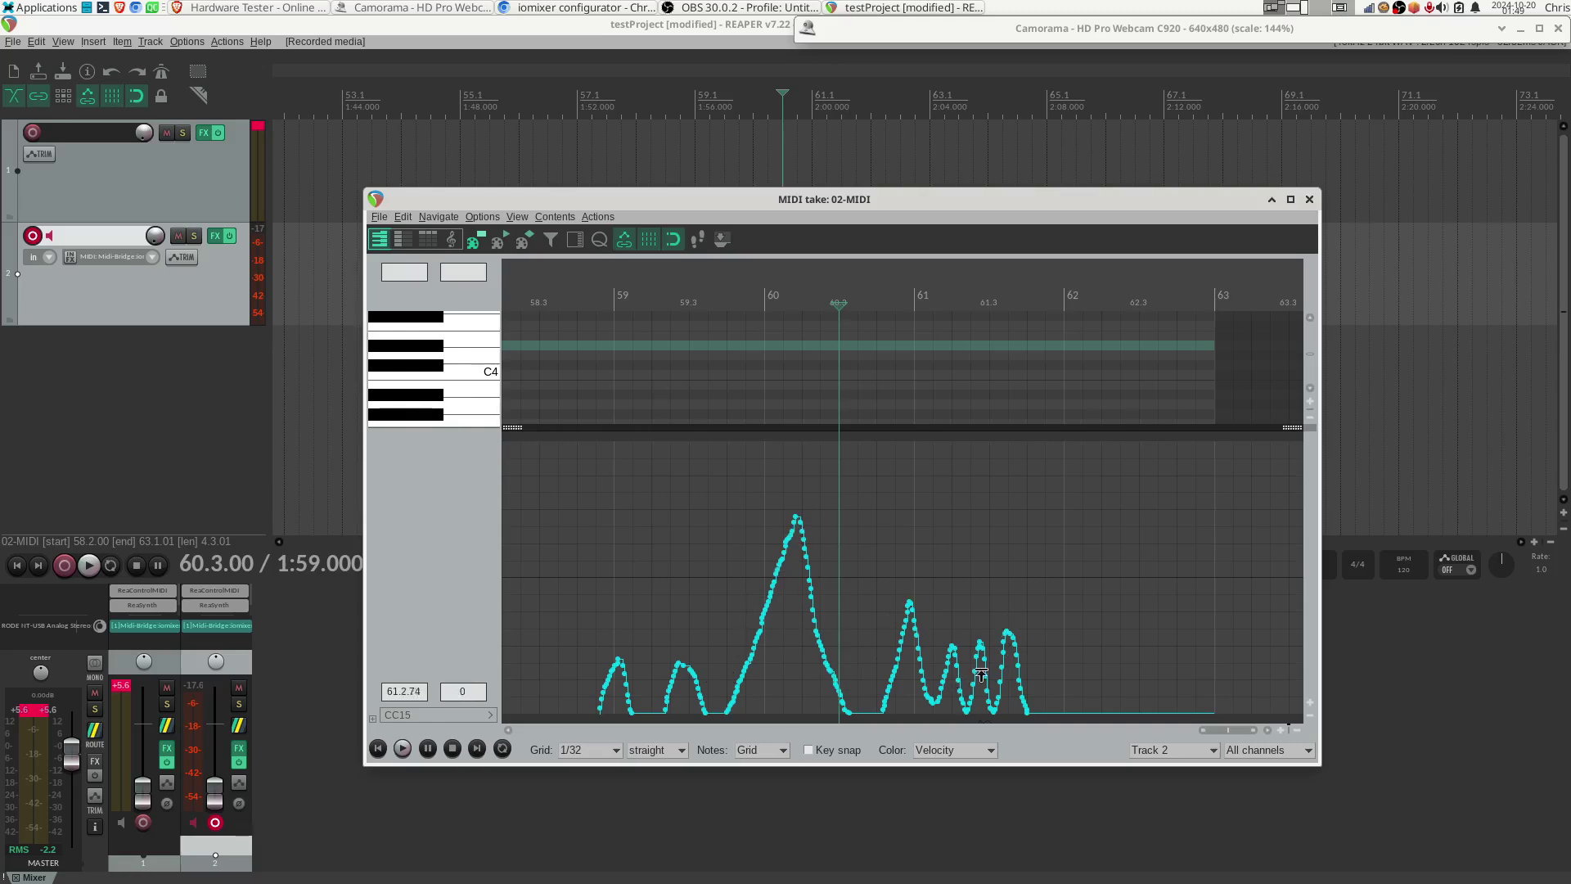
{"action": "left_click_drag", "start_coordinate": [672, 198], "coordinate": [671, 179]}
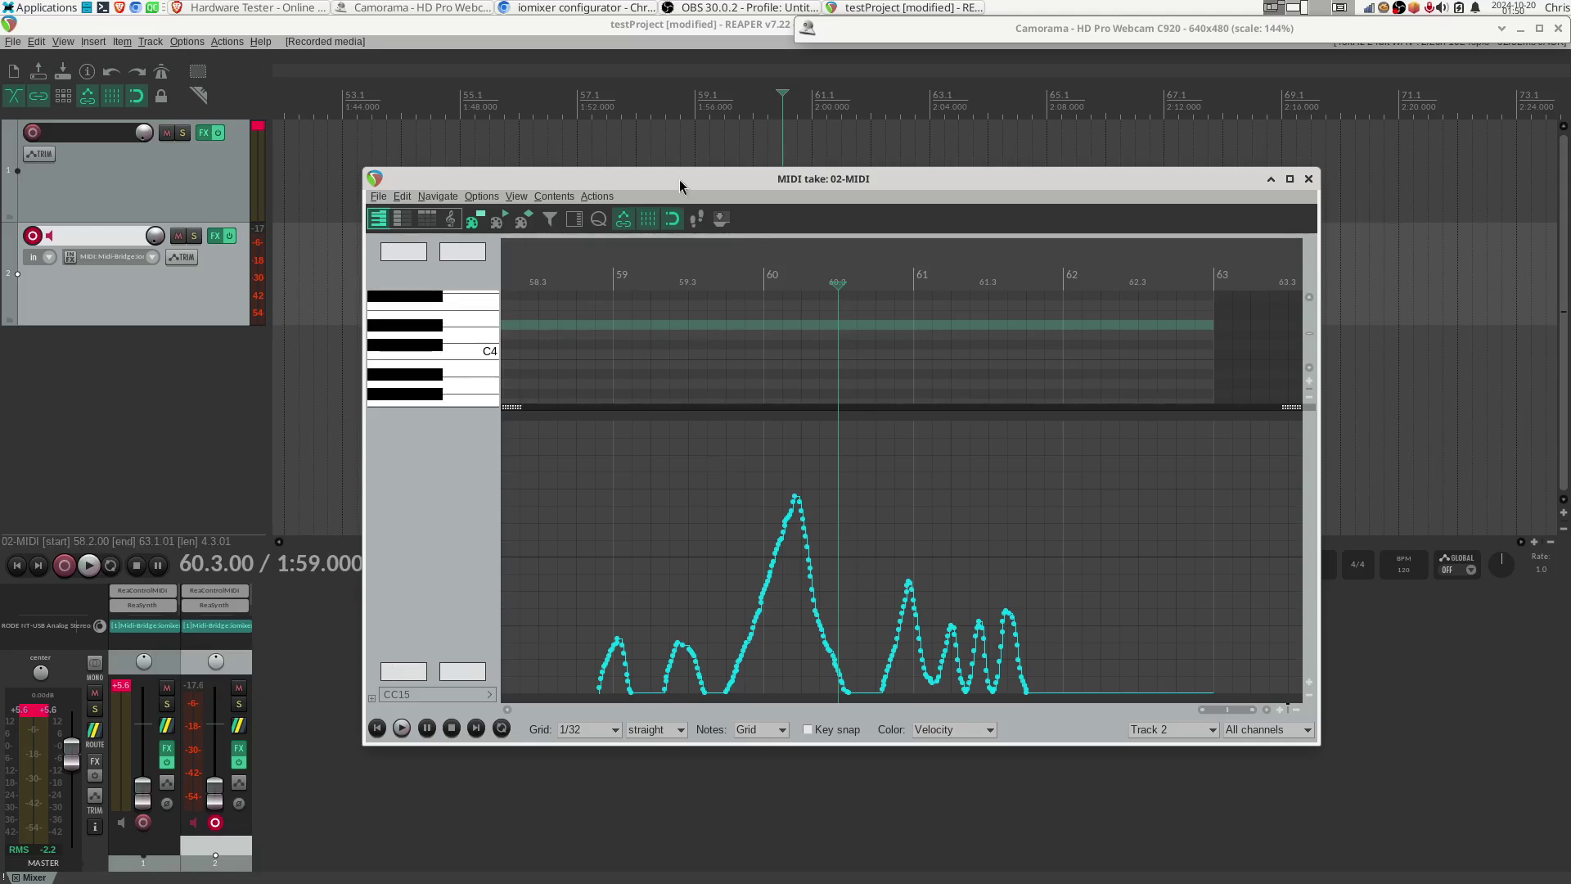
{"action": "left_click_drag", "start_coordinate": [679, 178], "coordinate": [673, 170]}
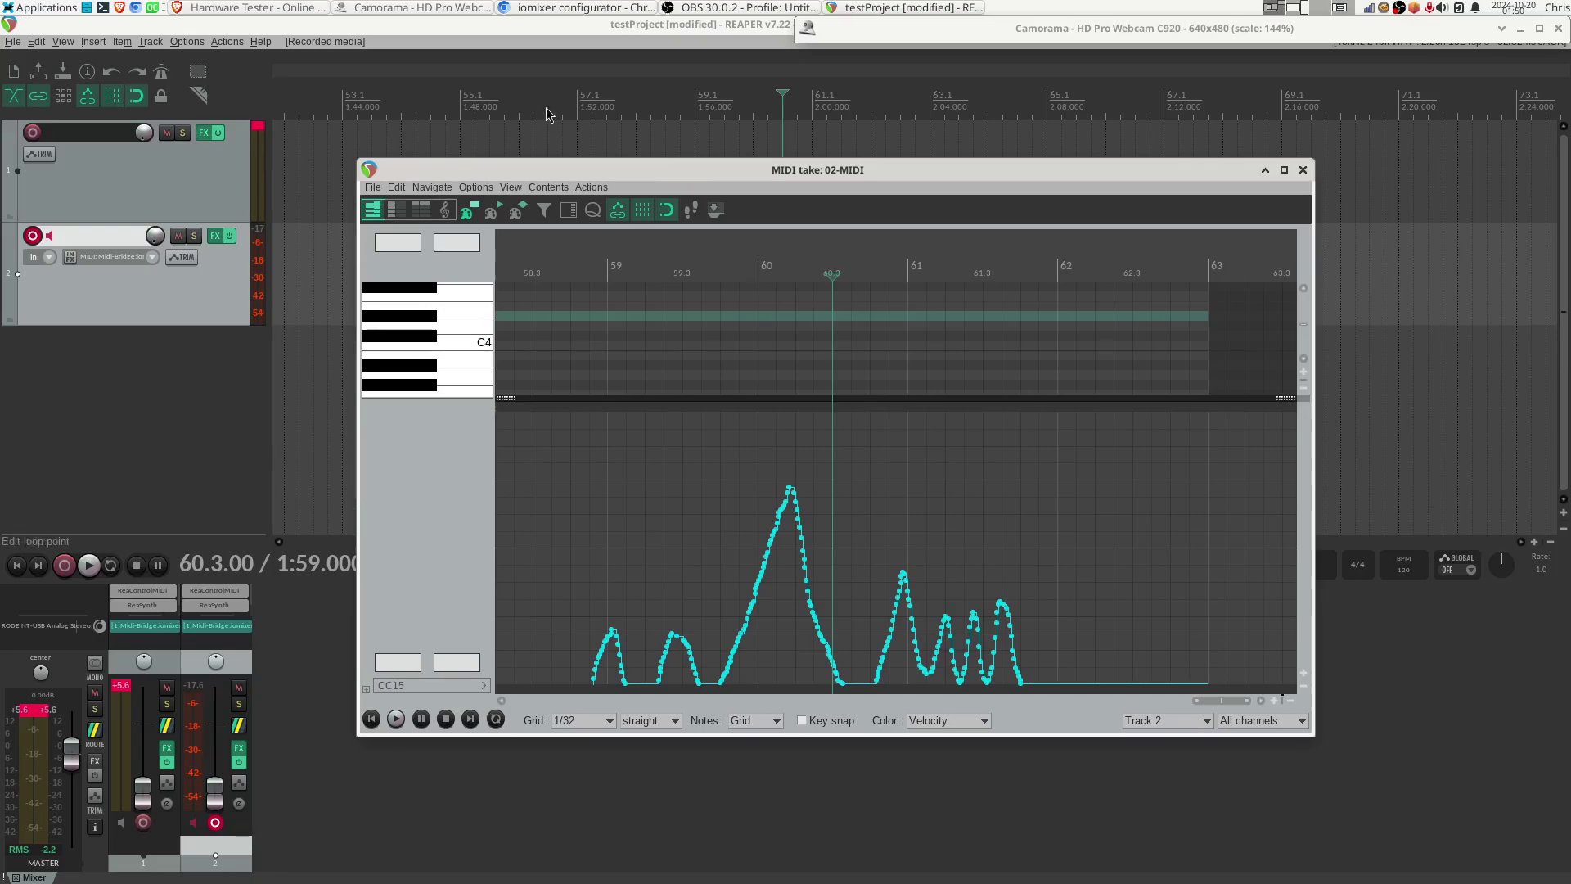
{"action": "left_click", "coordinate": [559, 9]}
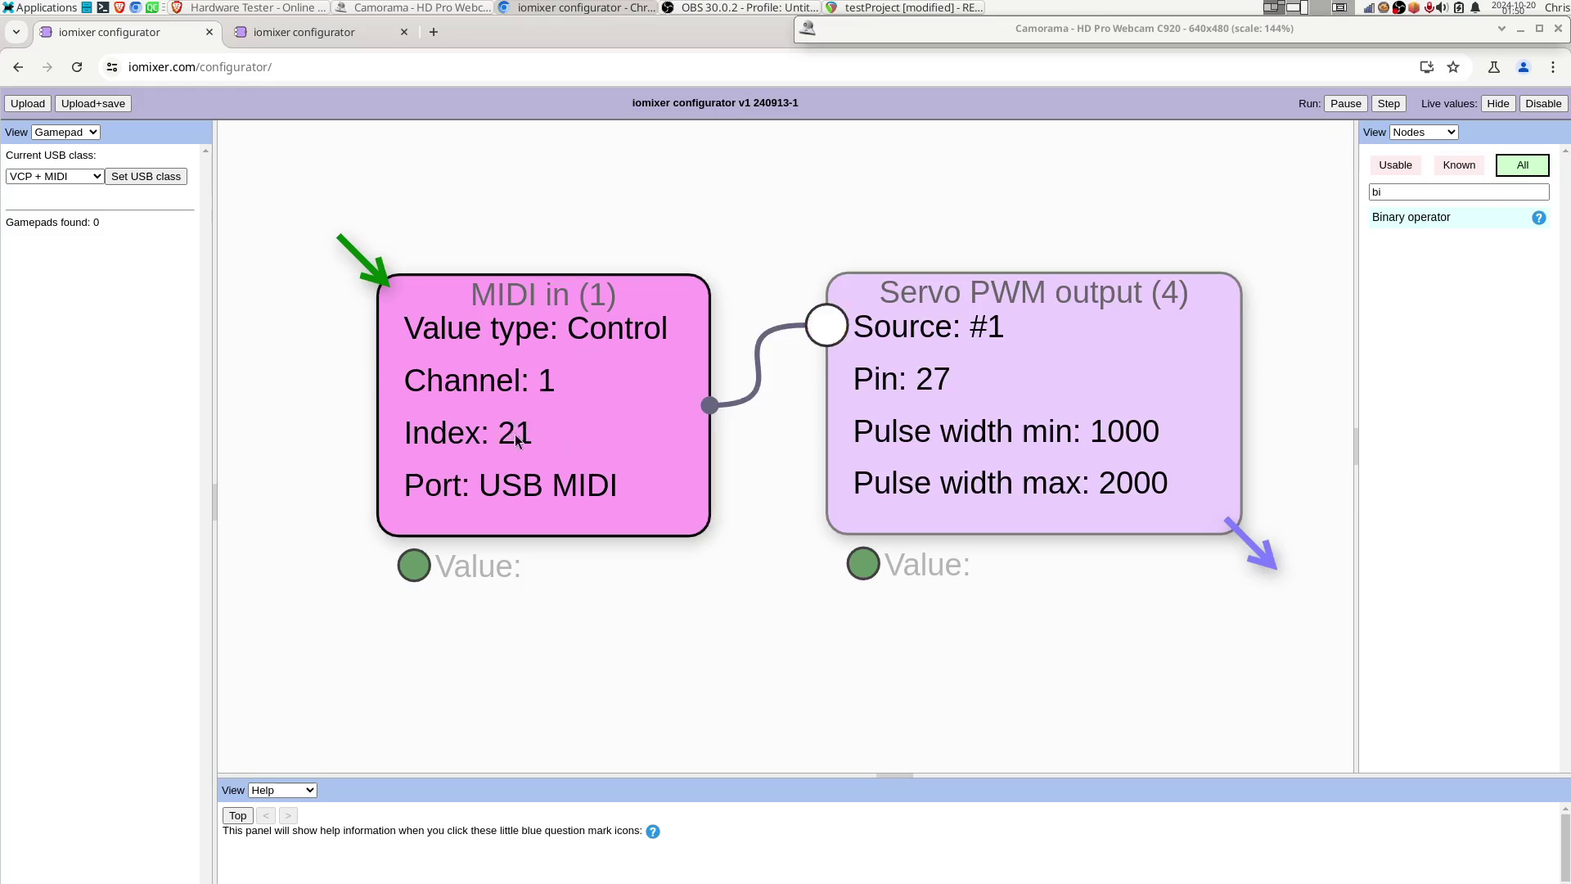
- Set the MIDI in node's Index to 15 in the Properties panel
{"action": "left_click", "coordinate": [535, 417]}
{"action": "left_click", "coordinate": [59, 134]}
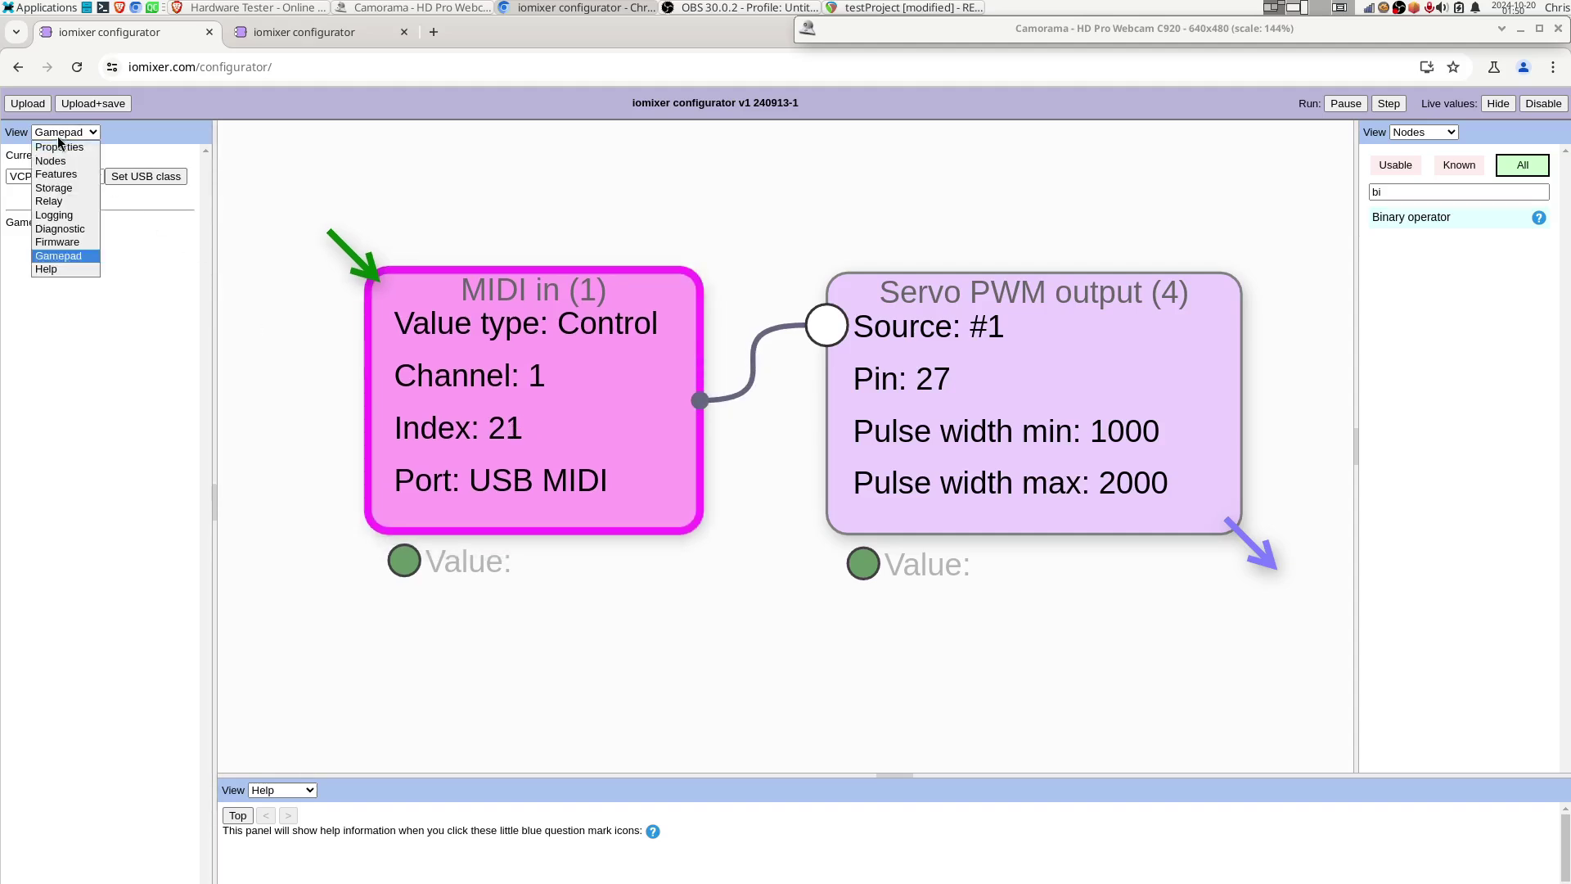
{"action": "left_click", "coordinate": [63, 147]}
{"action": "left_click", "coordinate": [23, 266]}
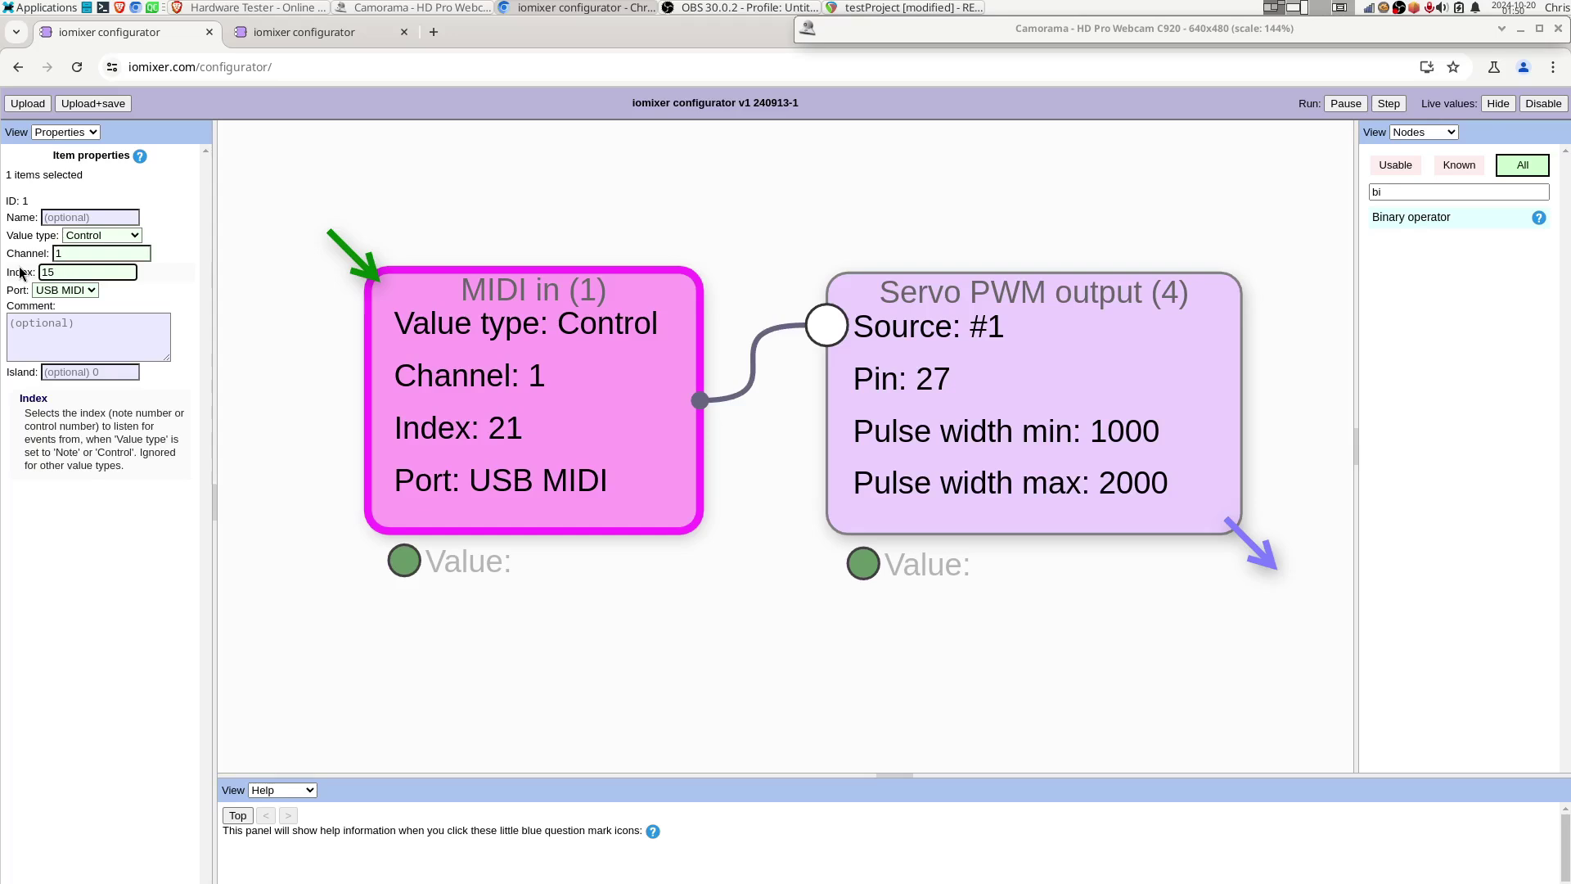
{"action": "type", "text": "15"}
{"action": "key", "text": "Return"}
- Play the CC15 take from bar 58.3 in REAPER with the servo camera view showing
{"action": "left_click", "coordinate": [857, 9]}
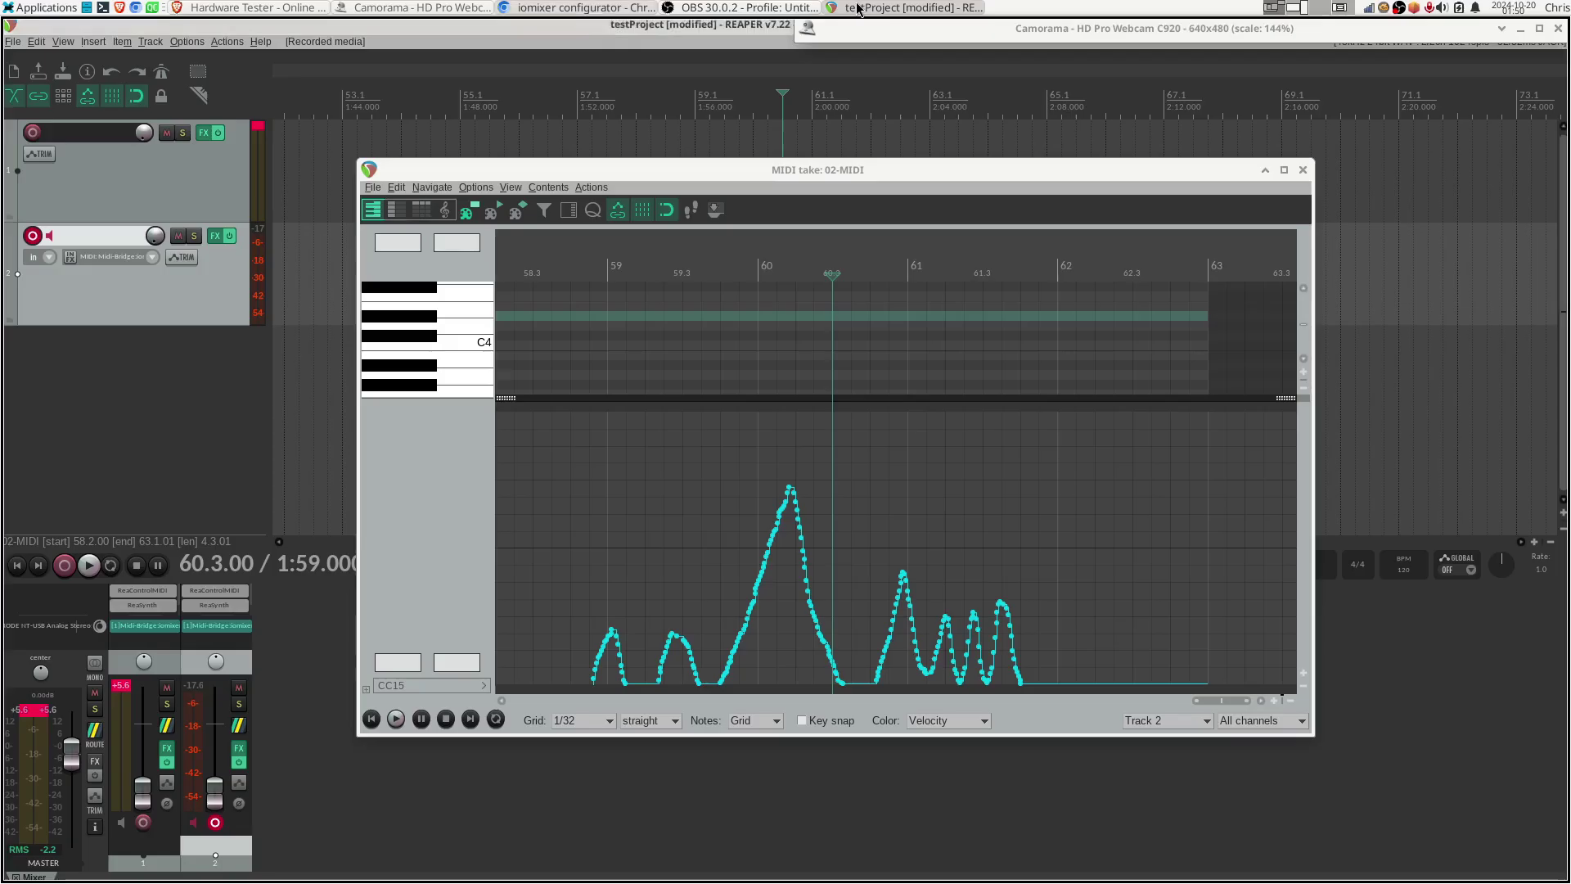
{"action": "left_click_drag", "start_coordinate": [848, 174], "coordinate": [345, 137]}
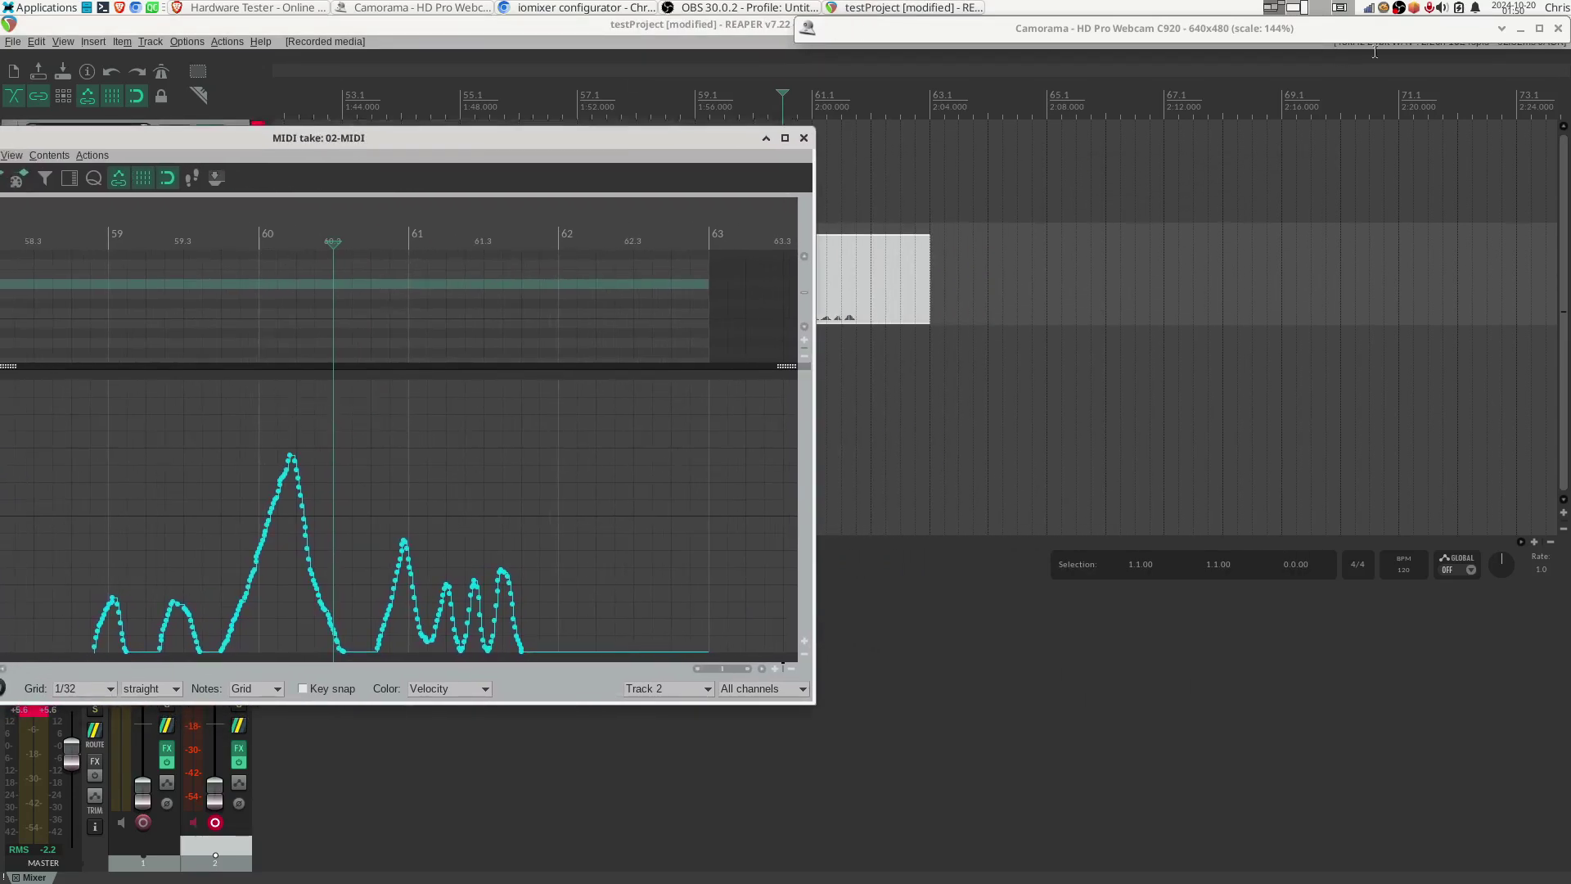
{"action": "left_click", "coordinate": [1502, 31]}
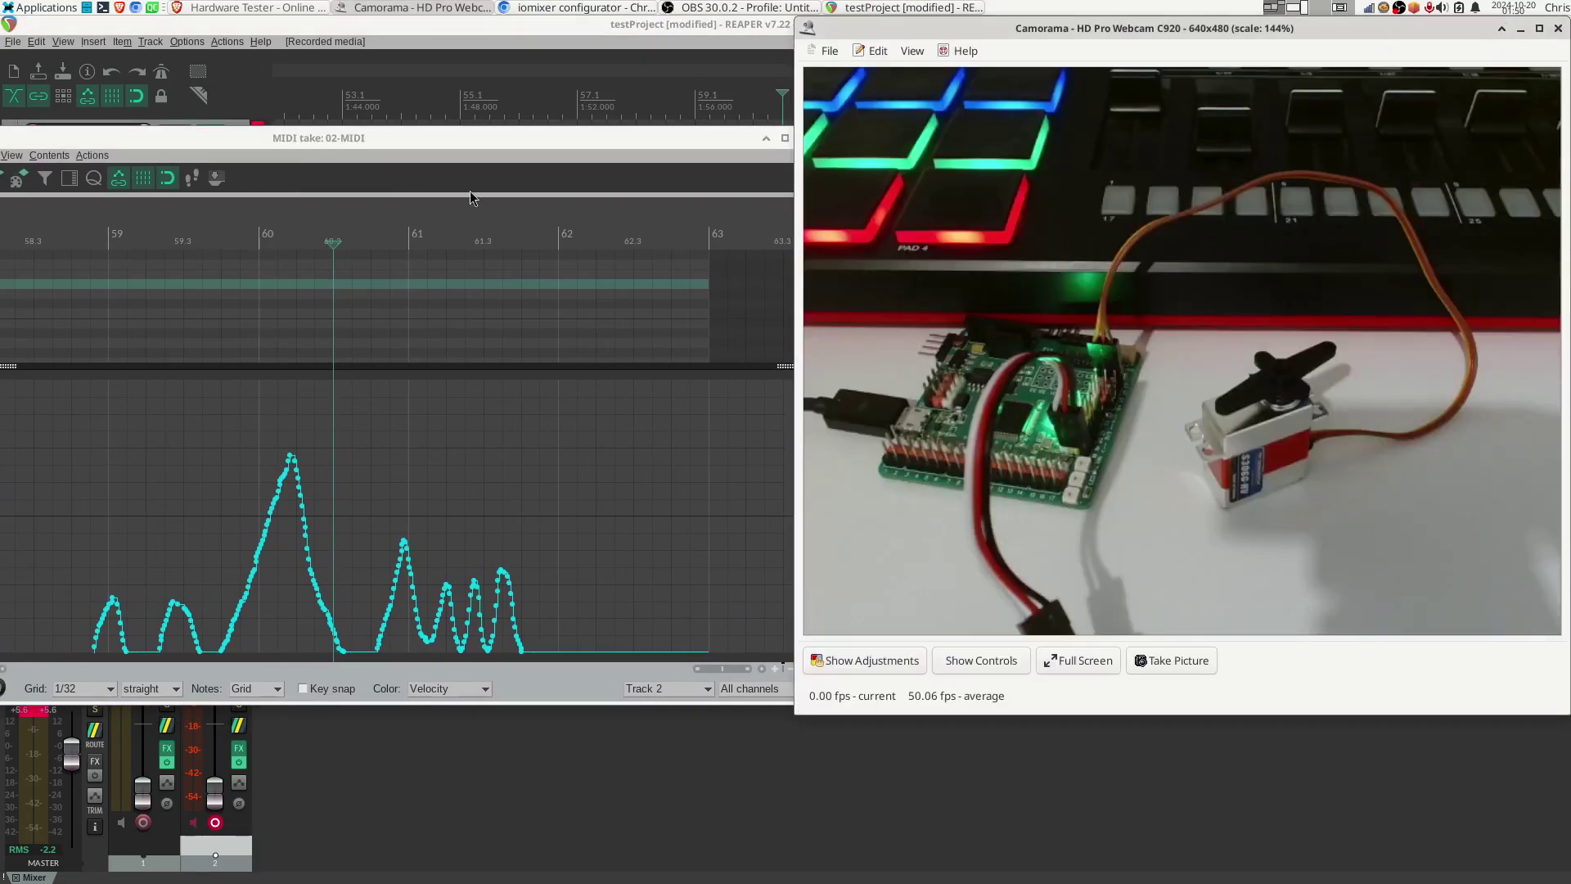
{"action": "left_click", "coordinate": [37, 216]}
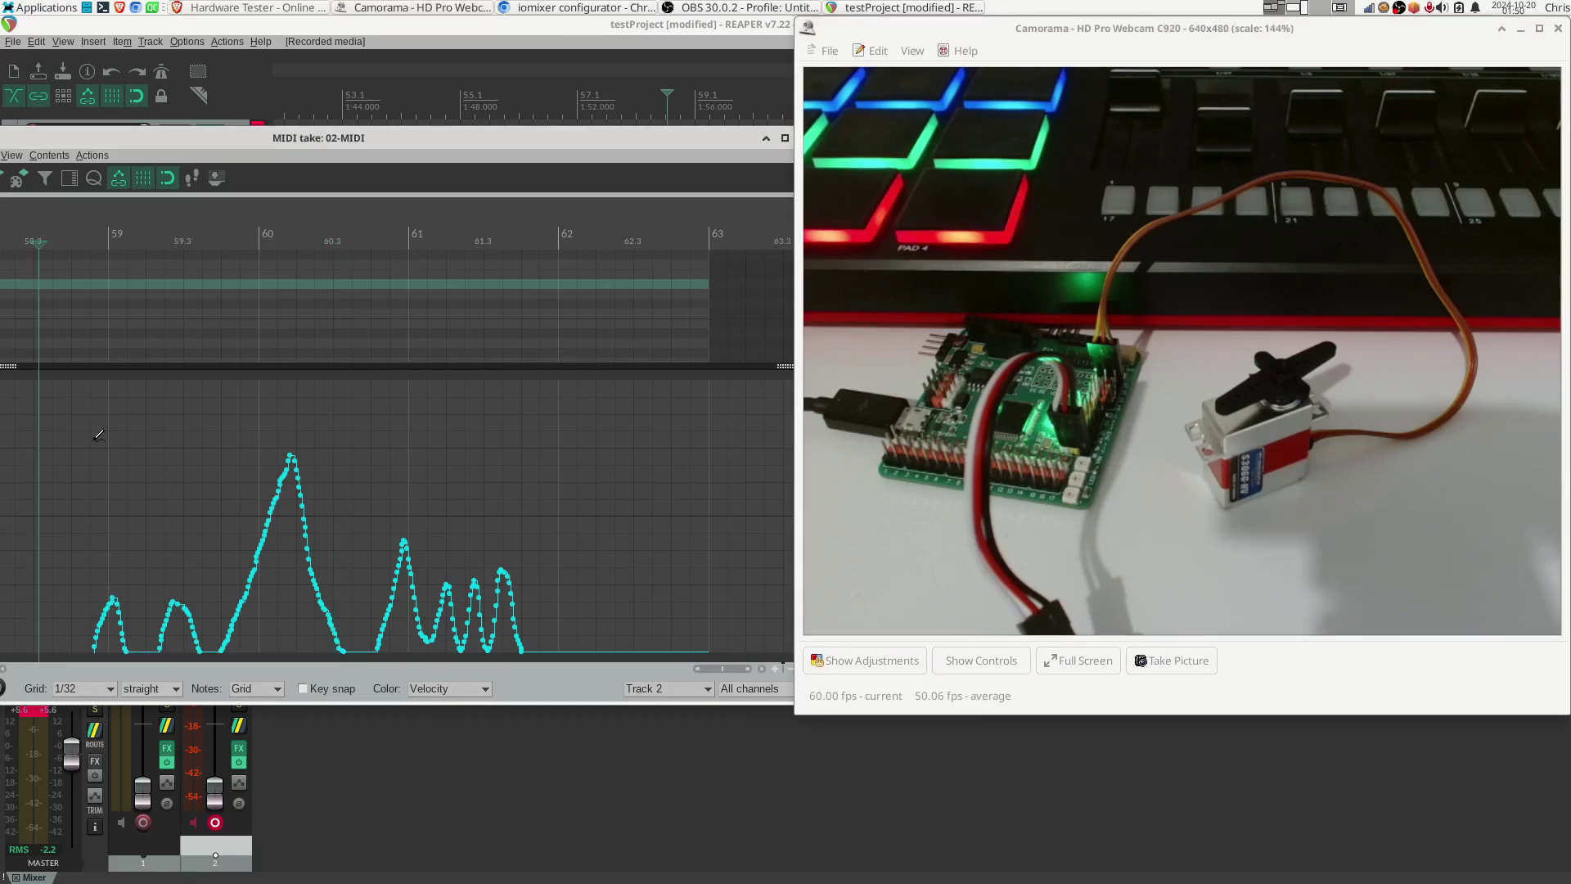
{"action": "key", "text": "space"}
{"action": "key", "text": "space"}
- Float the MIDI editor aside and check track 2's MIDI output routing to the iomixer
{"action": "double_click", "coordinate": [257, 144]}
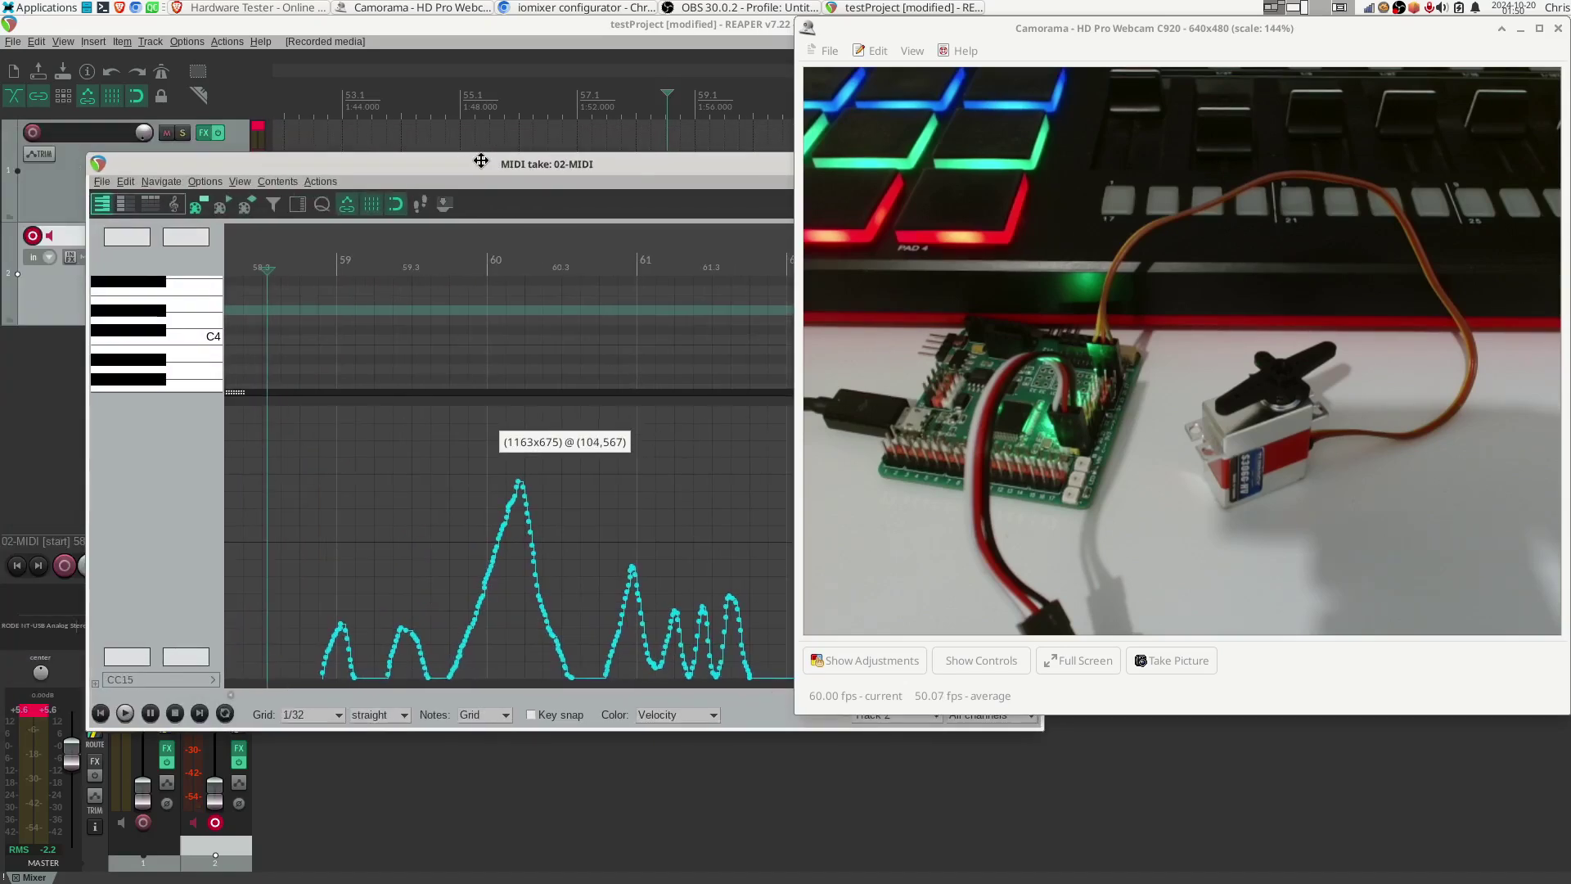
{"action": "left_click_drag", "start_coordinate": [480, 163], "coordinate": [651, 210]}
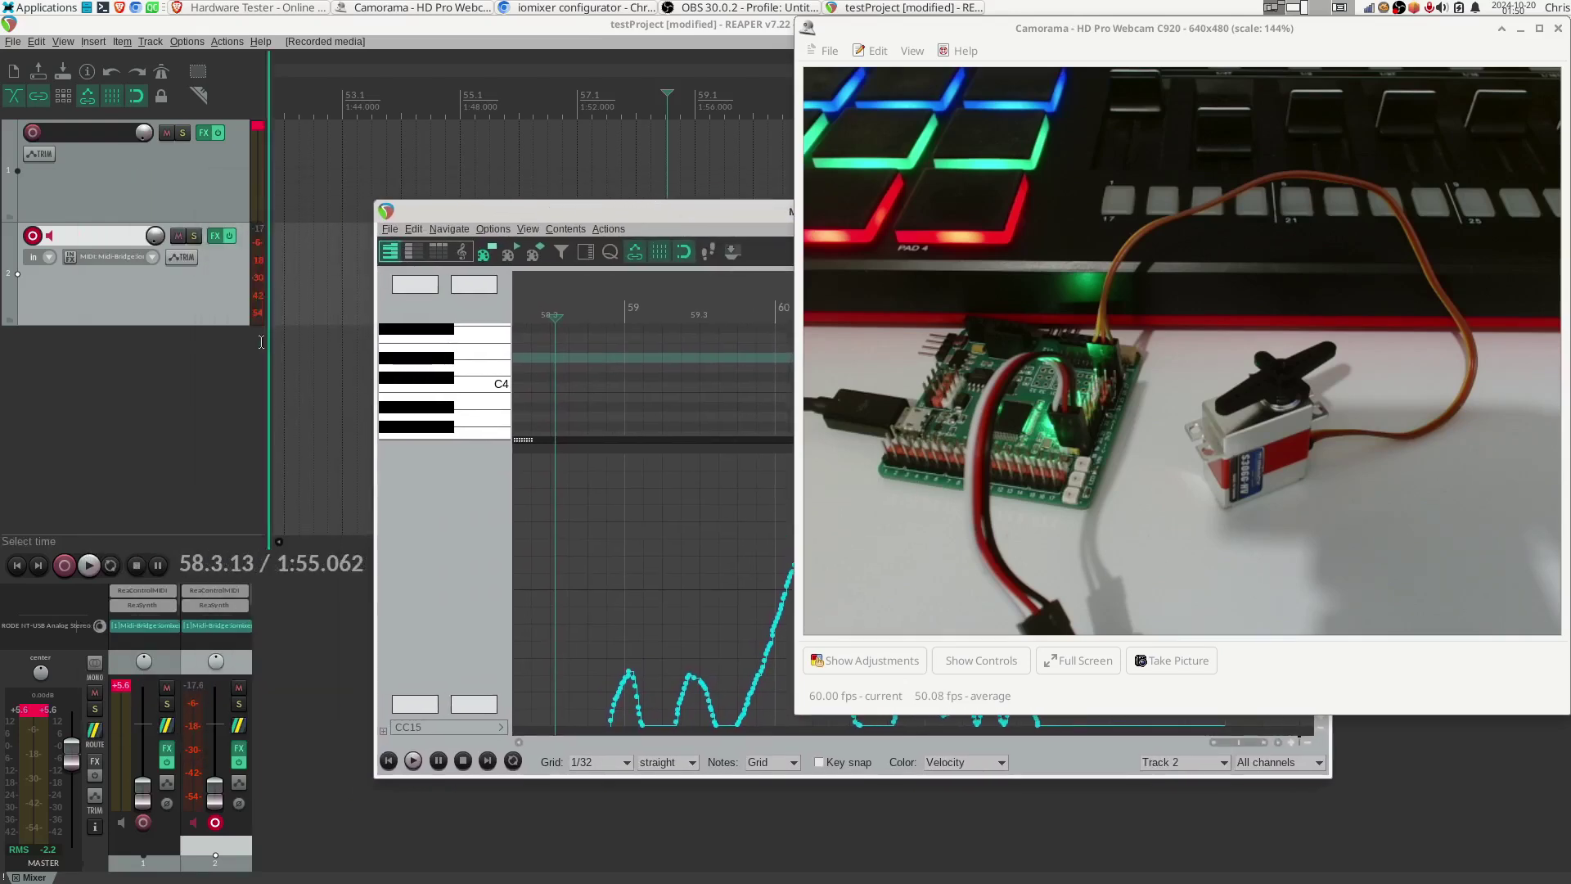
{"action": "left_click", "coordinate": [131, 317]}
{"action": "left_click", "coordinate": [113, 259]}
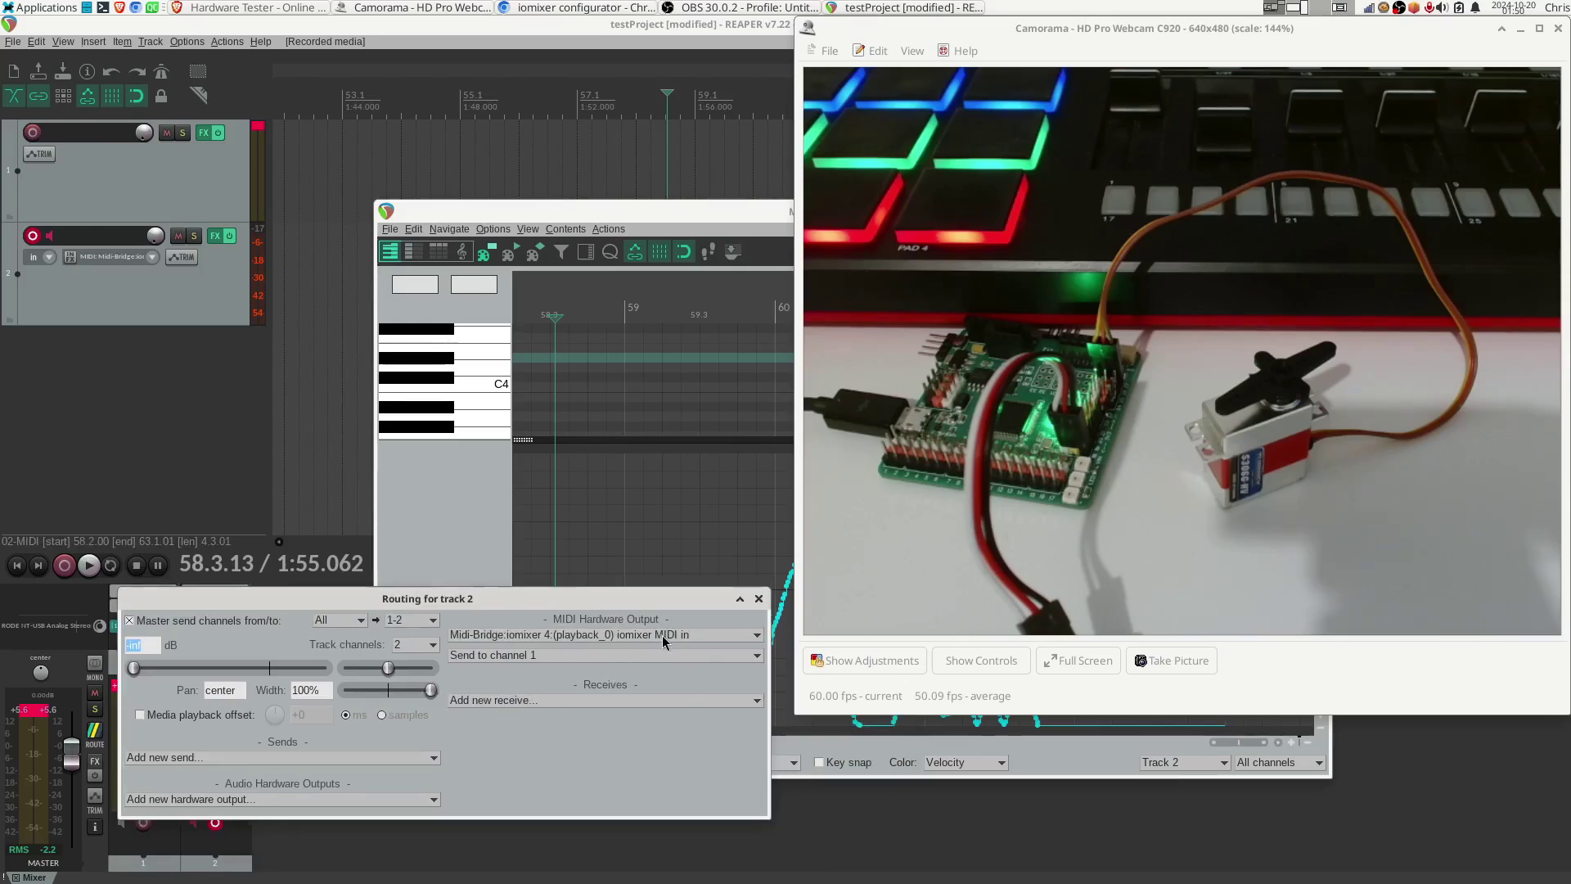
{"action": "key", "text": "Escape"}
- Upload the updated graph to the board, then bring back REAPER's 02-MIDI editor, moved left
{"action": "key", "text": "alt+Tab"}
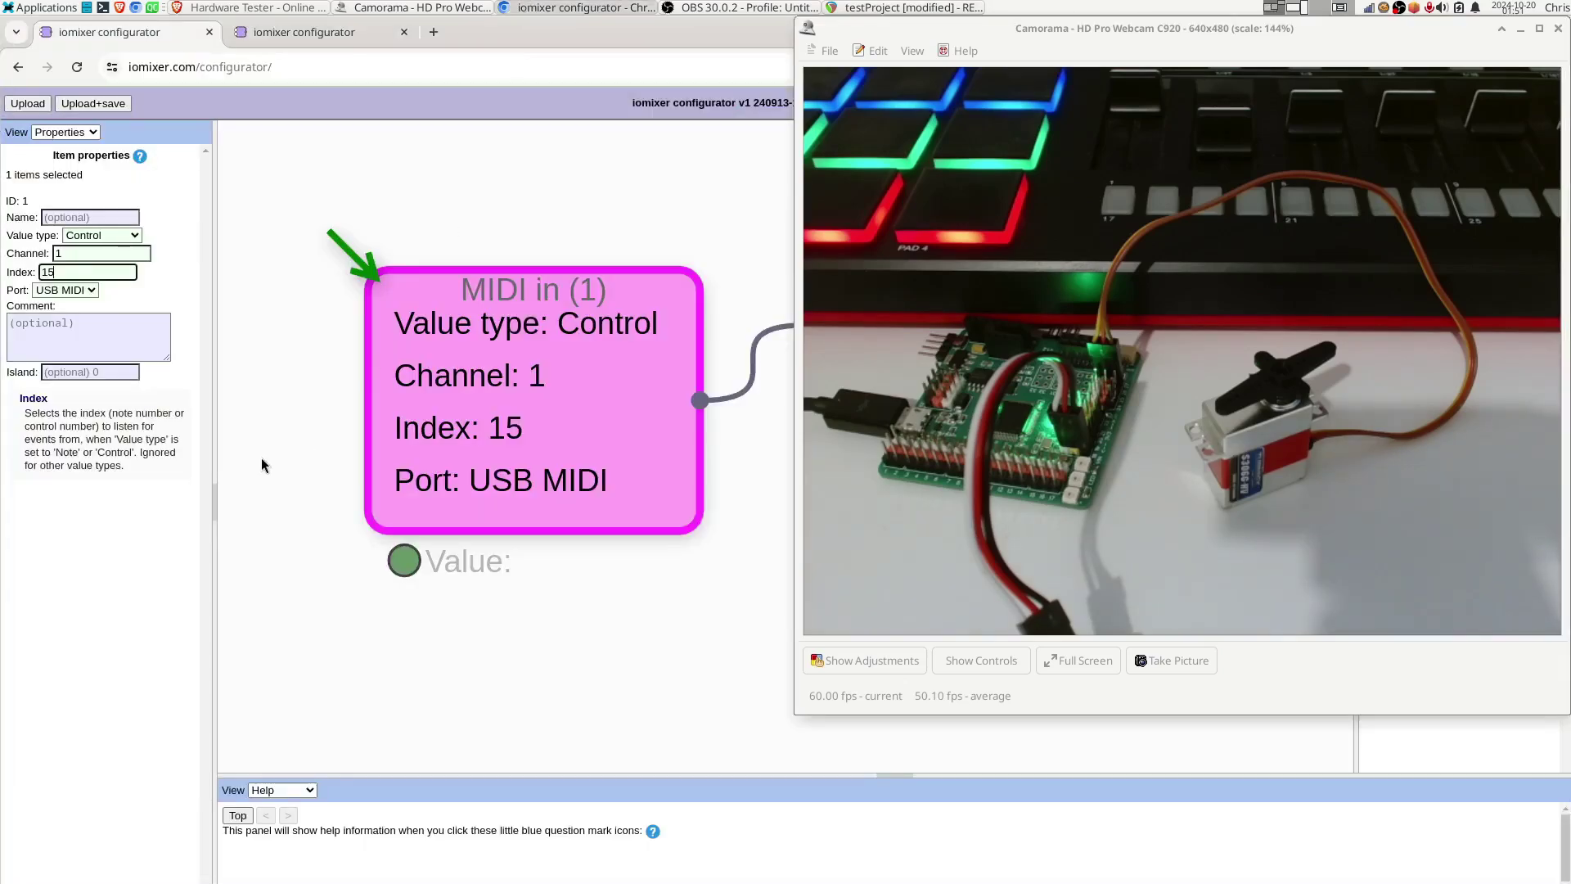
{"action": "left_click", "coordinate": [30, 105]}
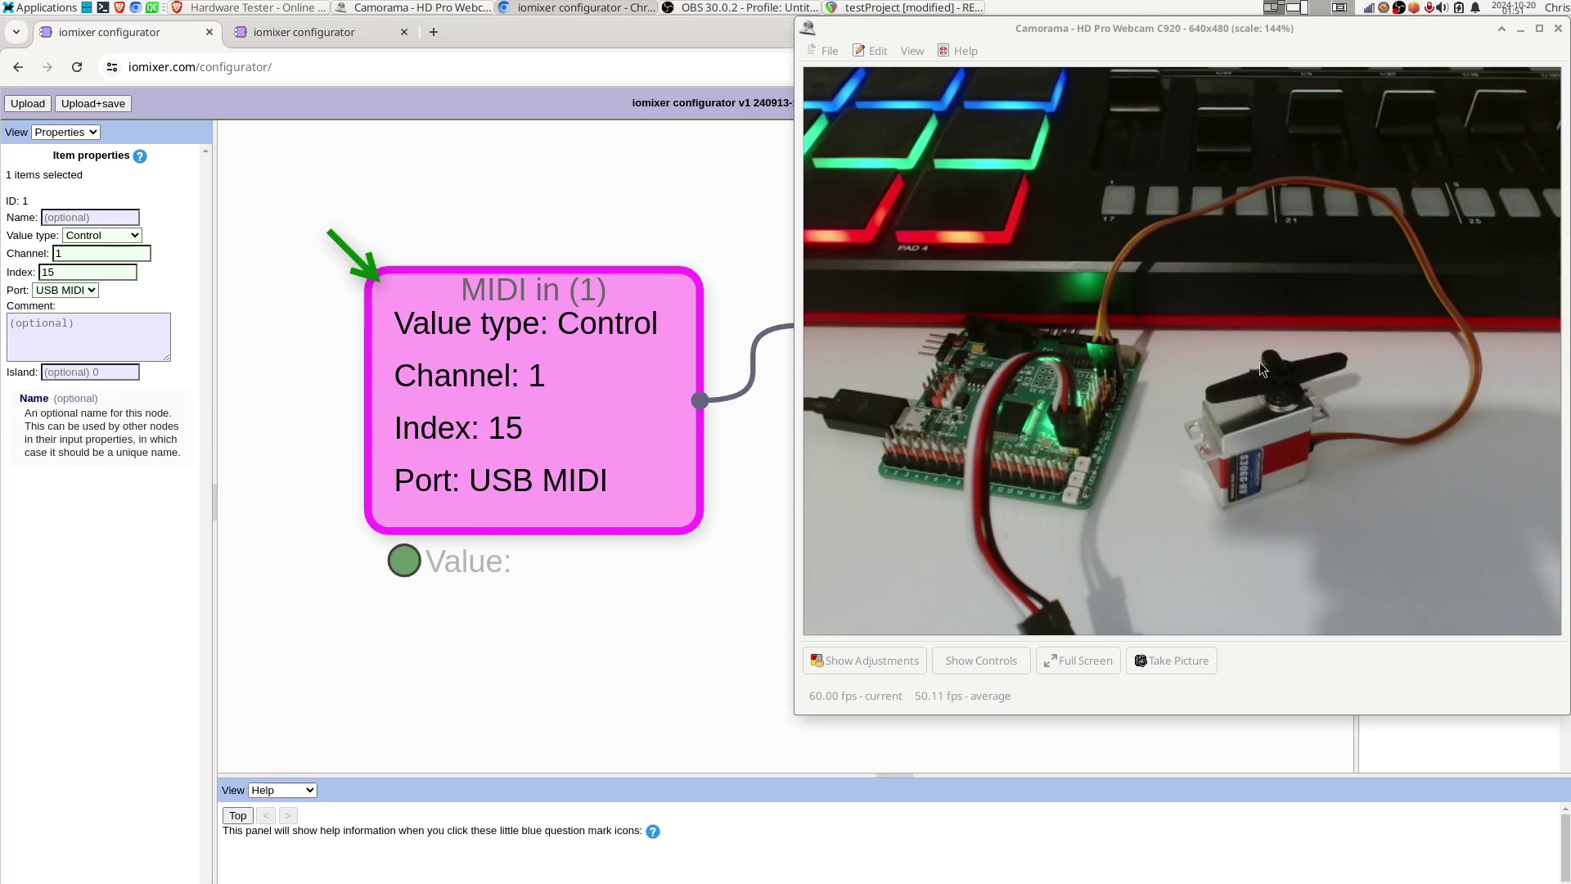
{"action": "left_click", "coordinate": [891, 10]}
{"action": "left_click_drag", "start_coordinate": [739, 209], "coordinate": [338, 165]}
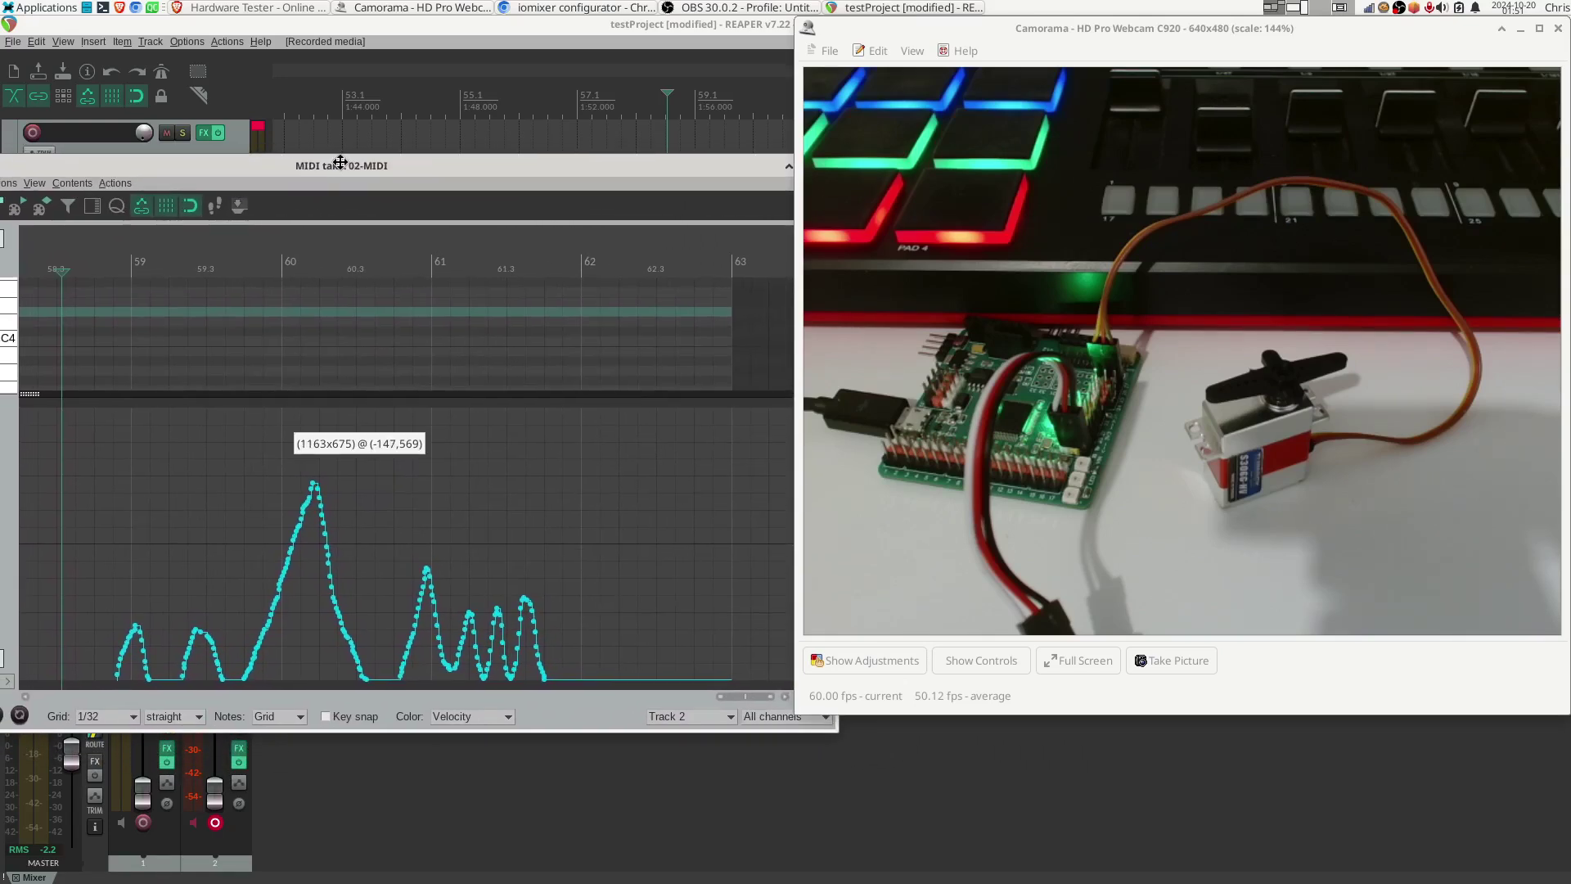
- Replay the CC15 take from near 58.2 on the ruler so the servo tracks the curve
{"action": "left_click", "coordinate": [65, 243]}
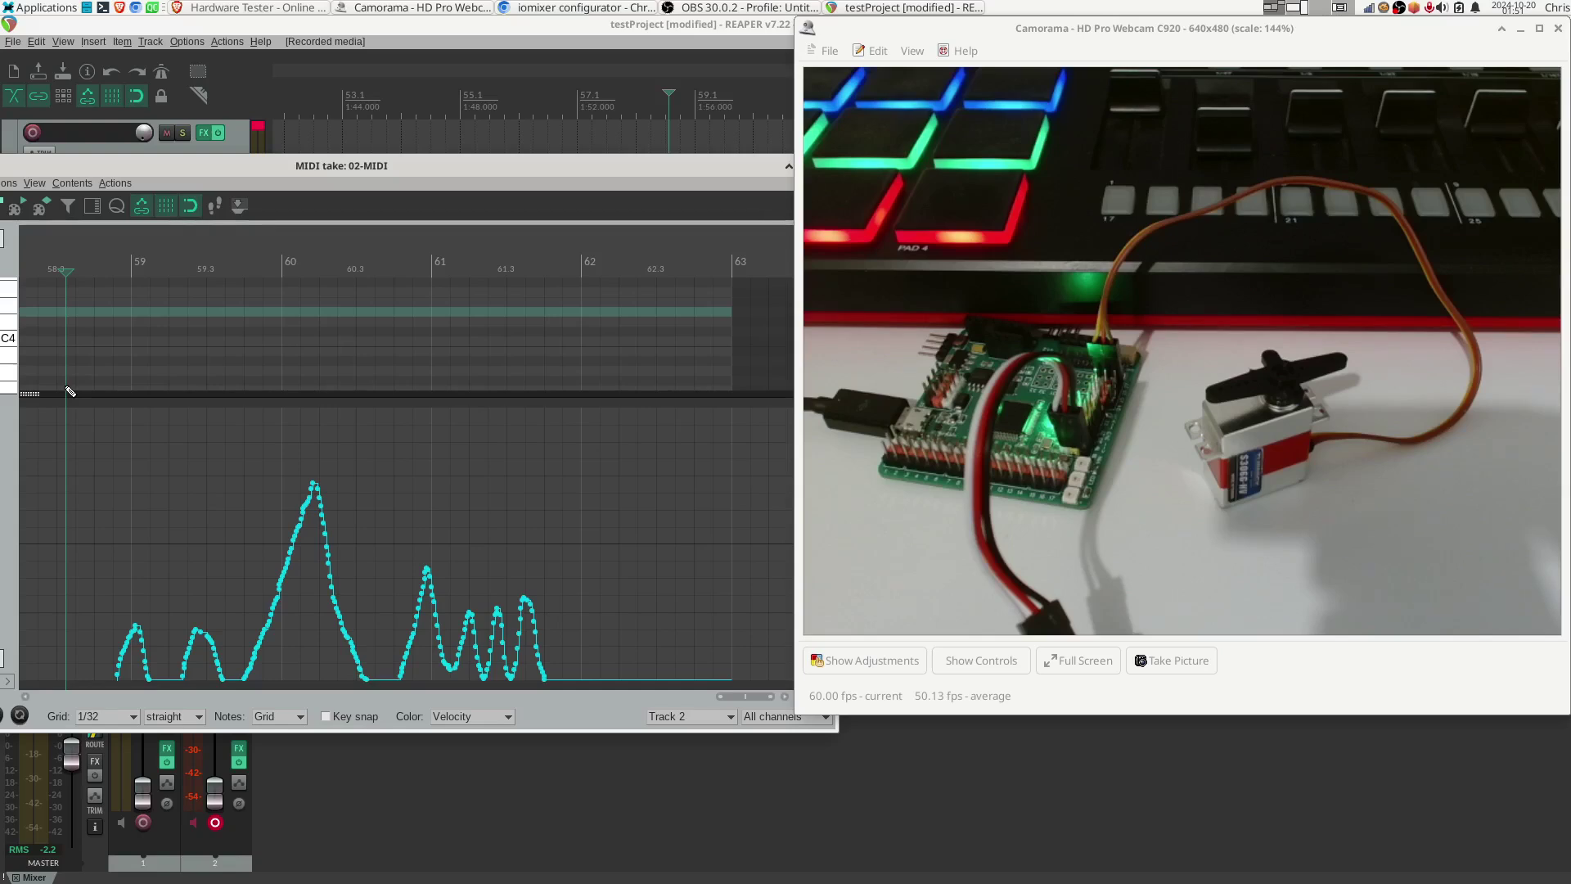
{"action": "key", "text": "space"}
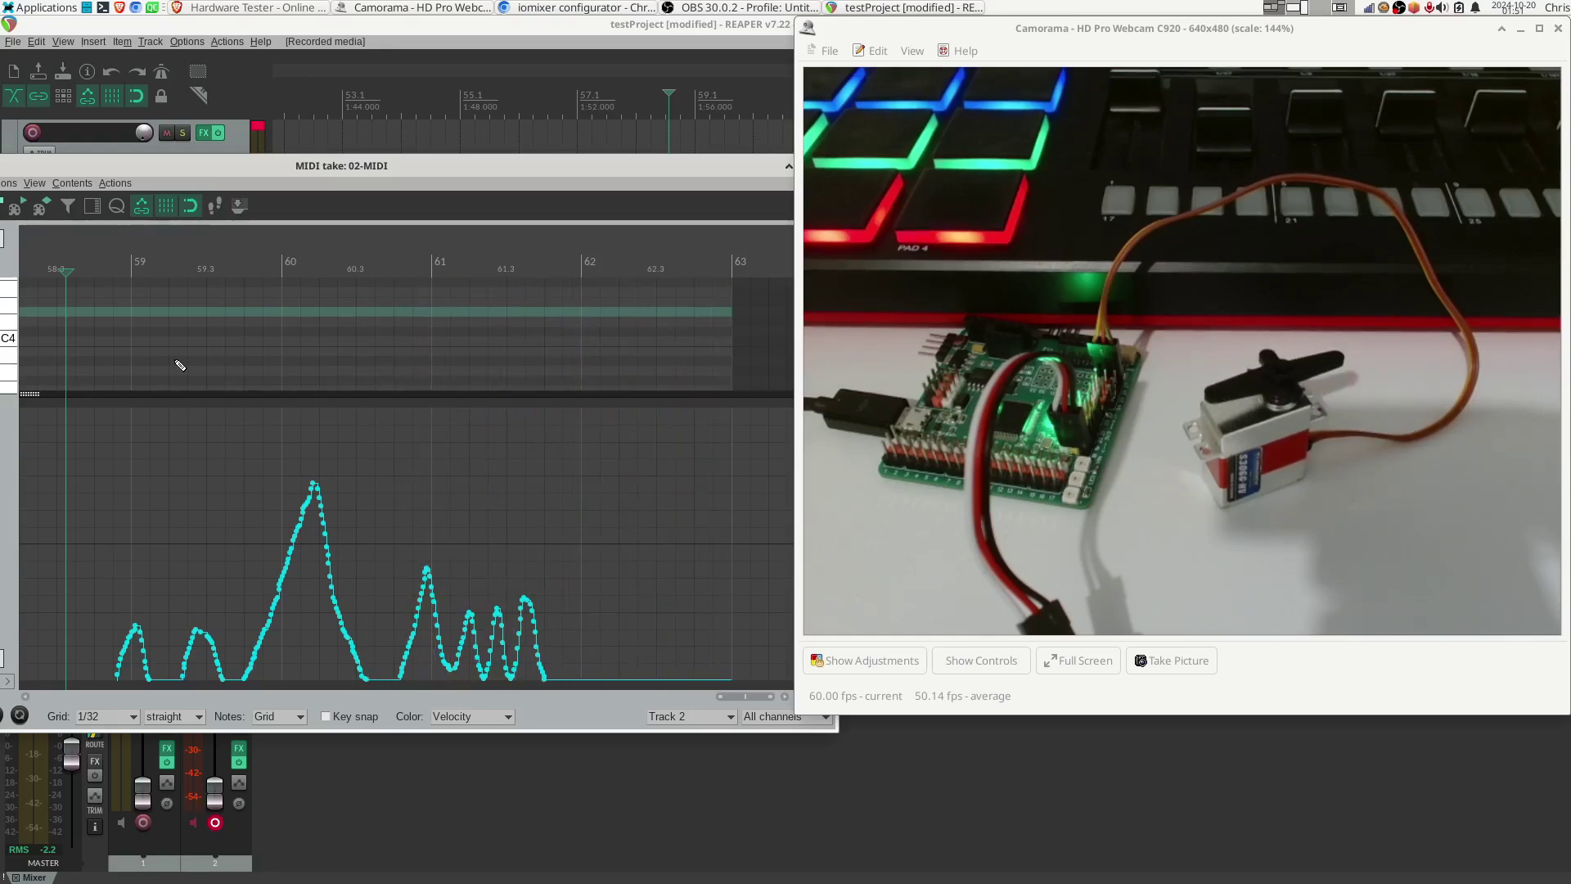
{"action": "left_click_drag", "start_coordinate": [236, 167], "coordinate": [401, 190]}
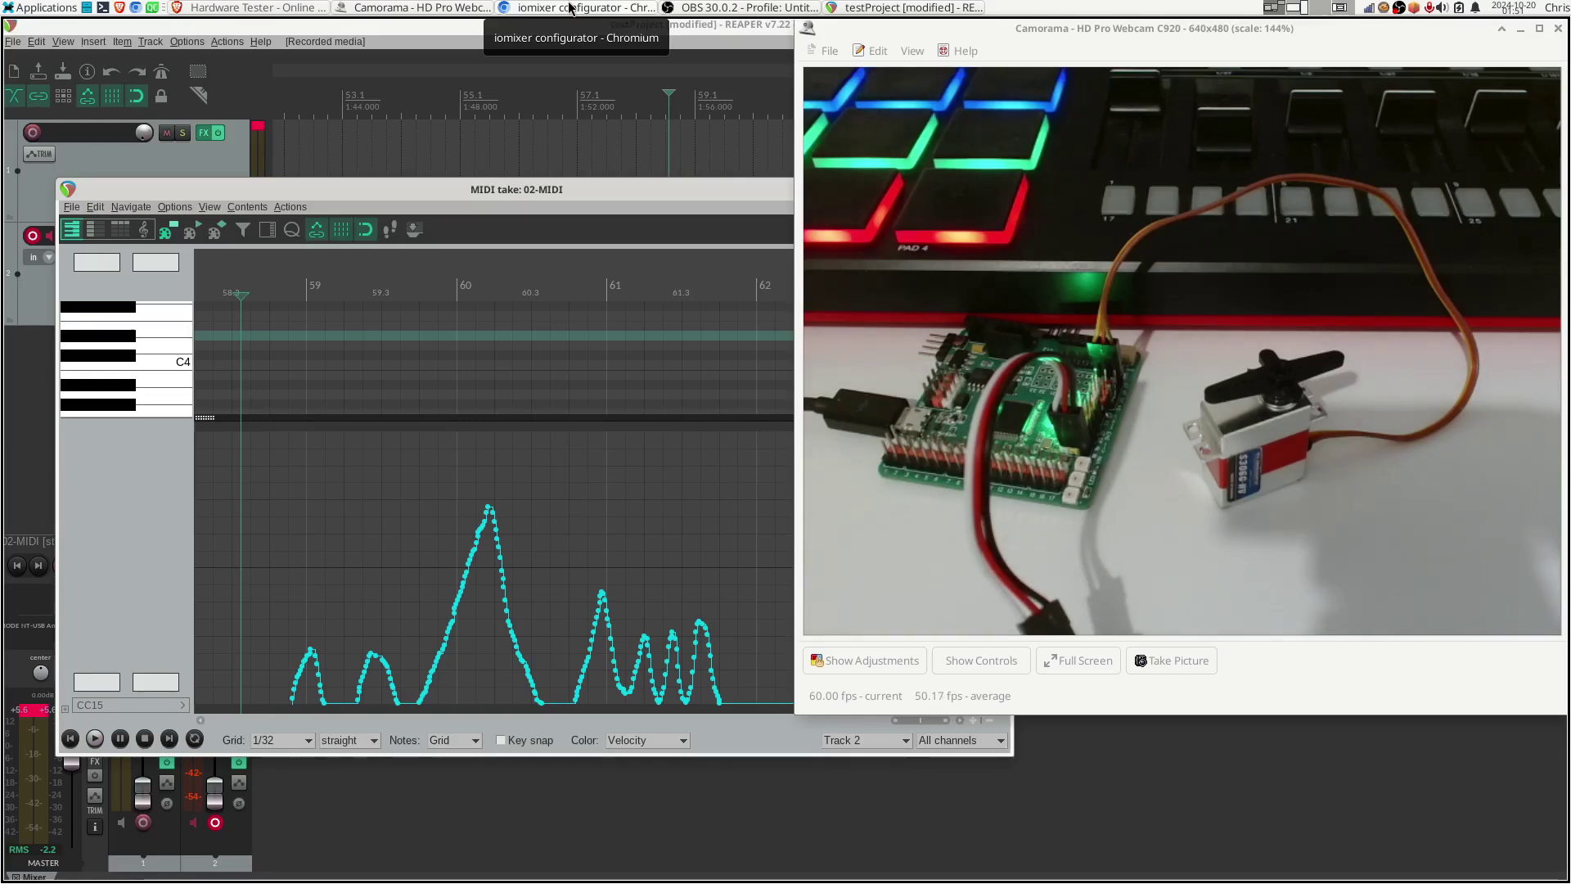
- Open the second iomixer graph with its large grid of node groups, then return to REAPER
{"action": "left_click", "coordinate": [262, 8]}
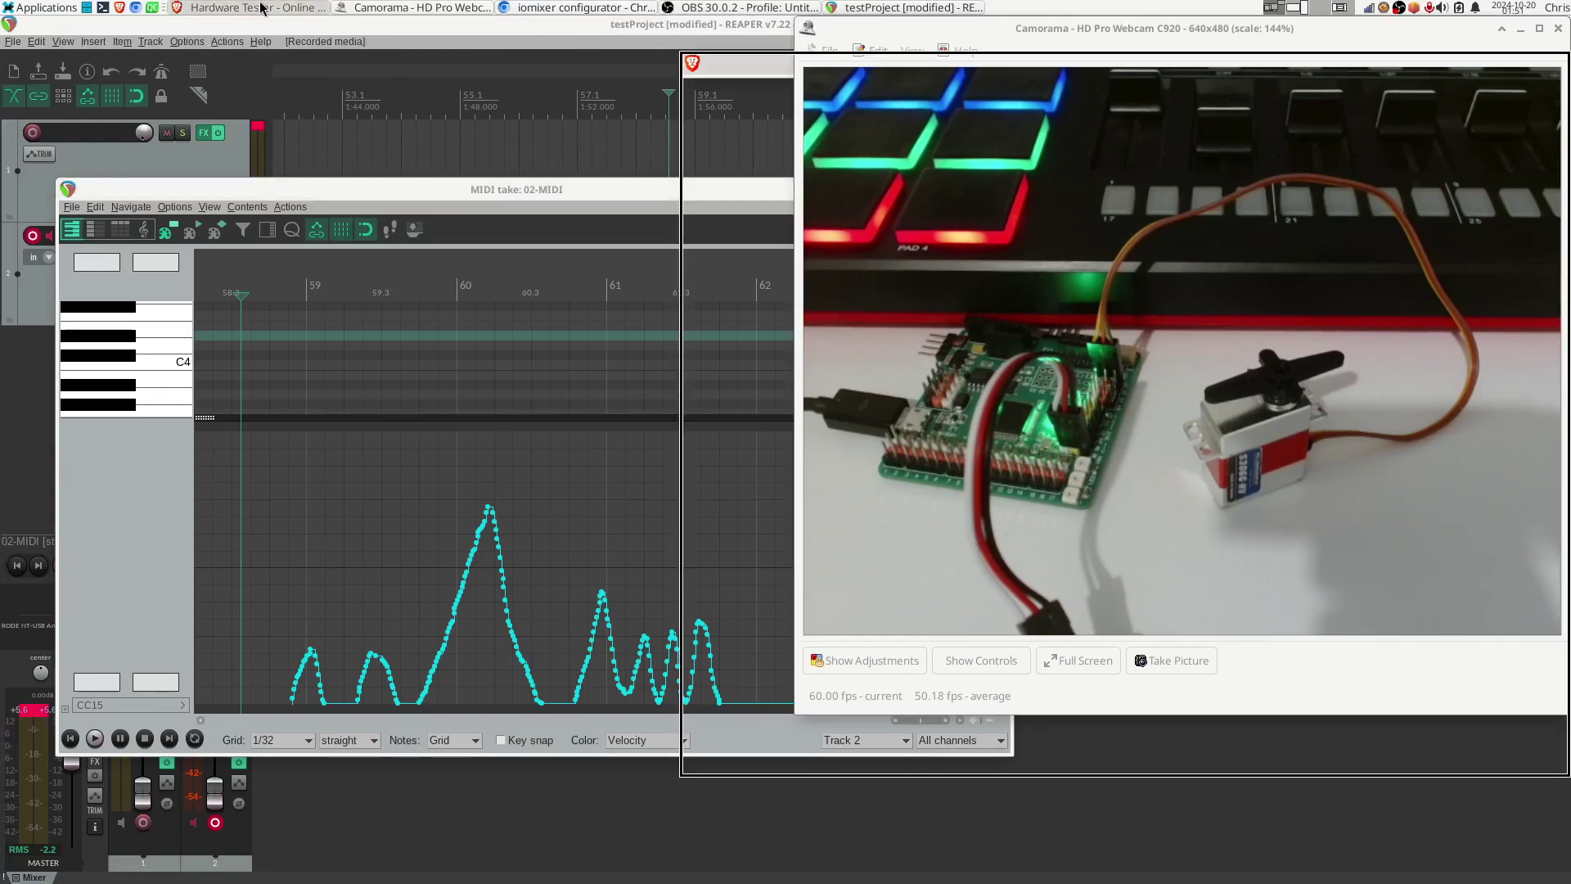
{"action": "left_click", "coordinate": [572, 8]}
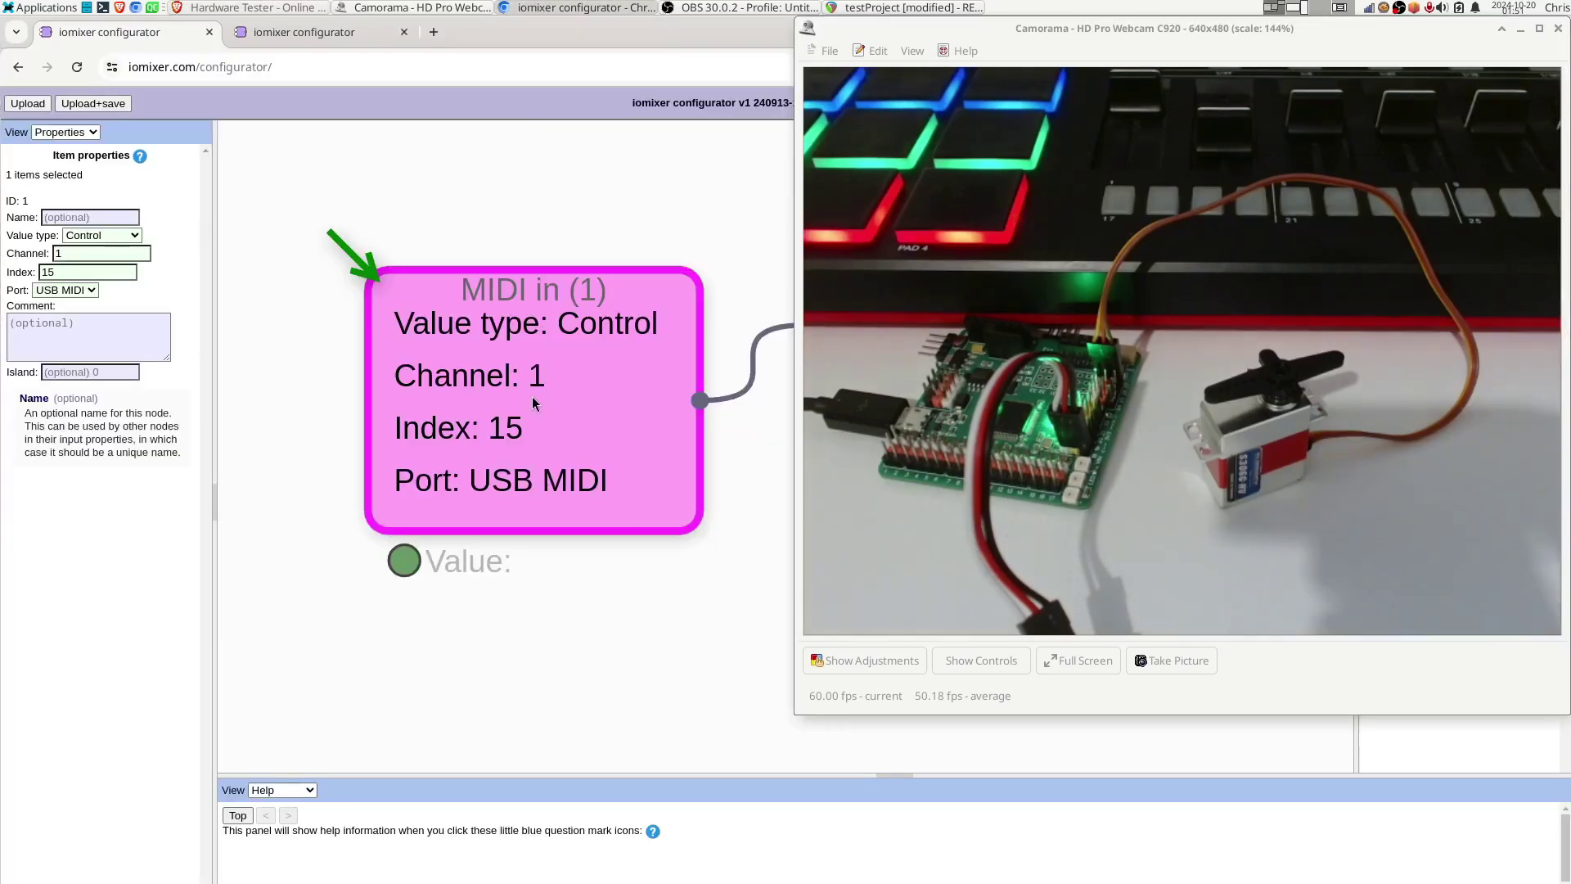
{"action": "scroll", "coordinate": [518, 386], "scroll_direction": "down", "scroll_amount": 3}
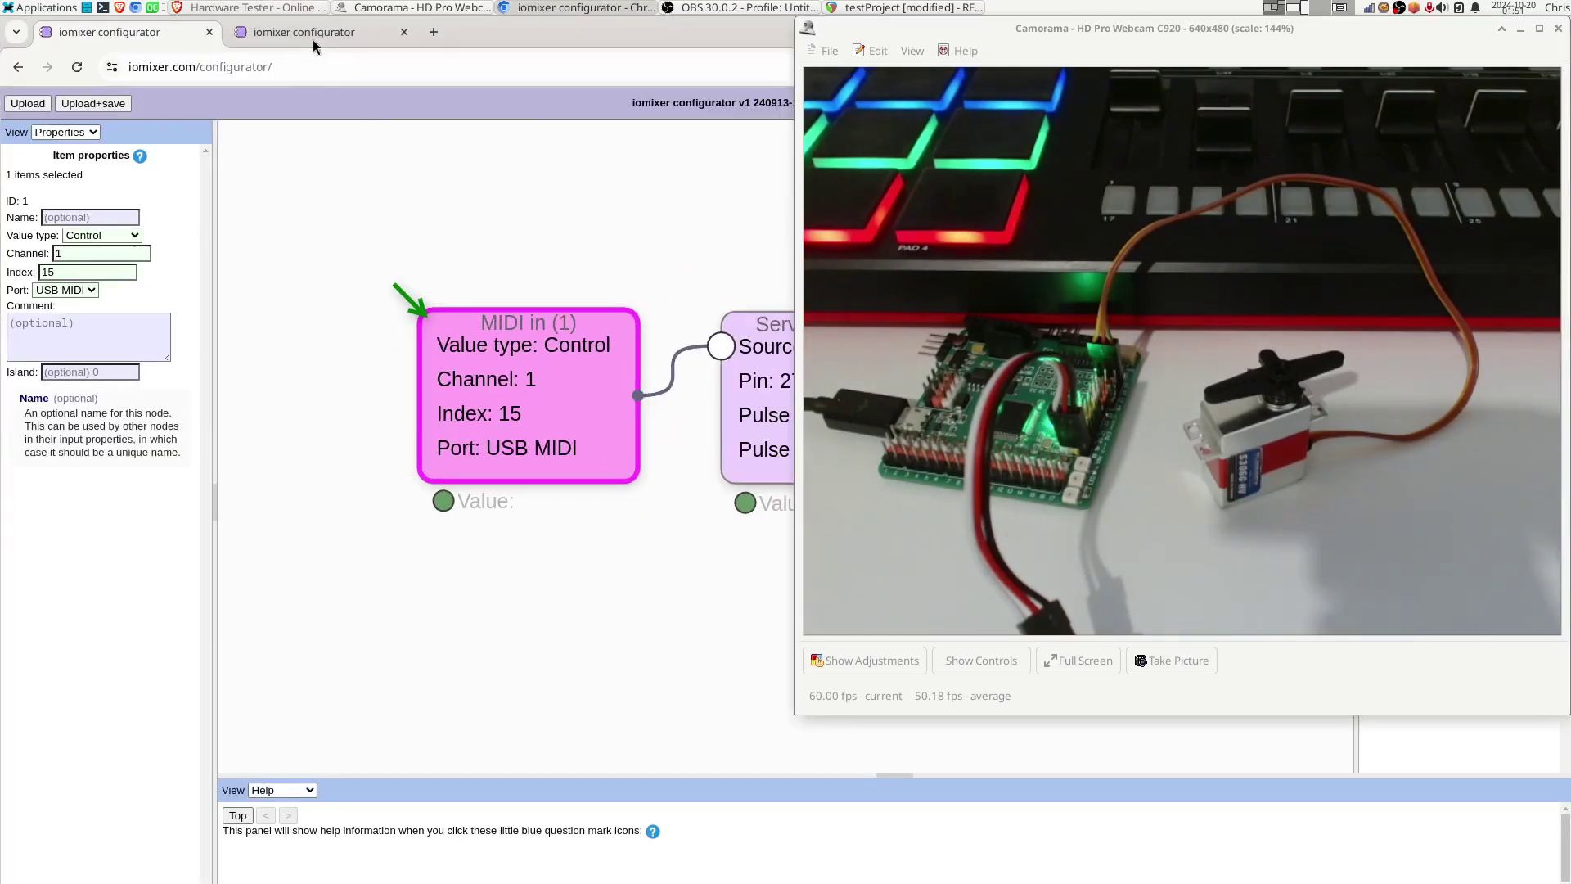
{"action": "mouse_move", "coordinate": [298, 35]}
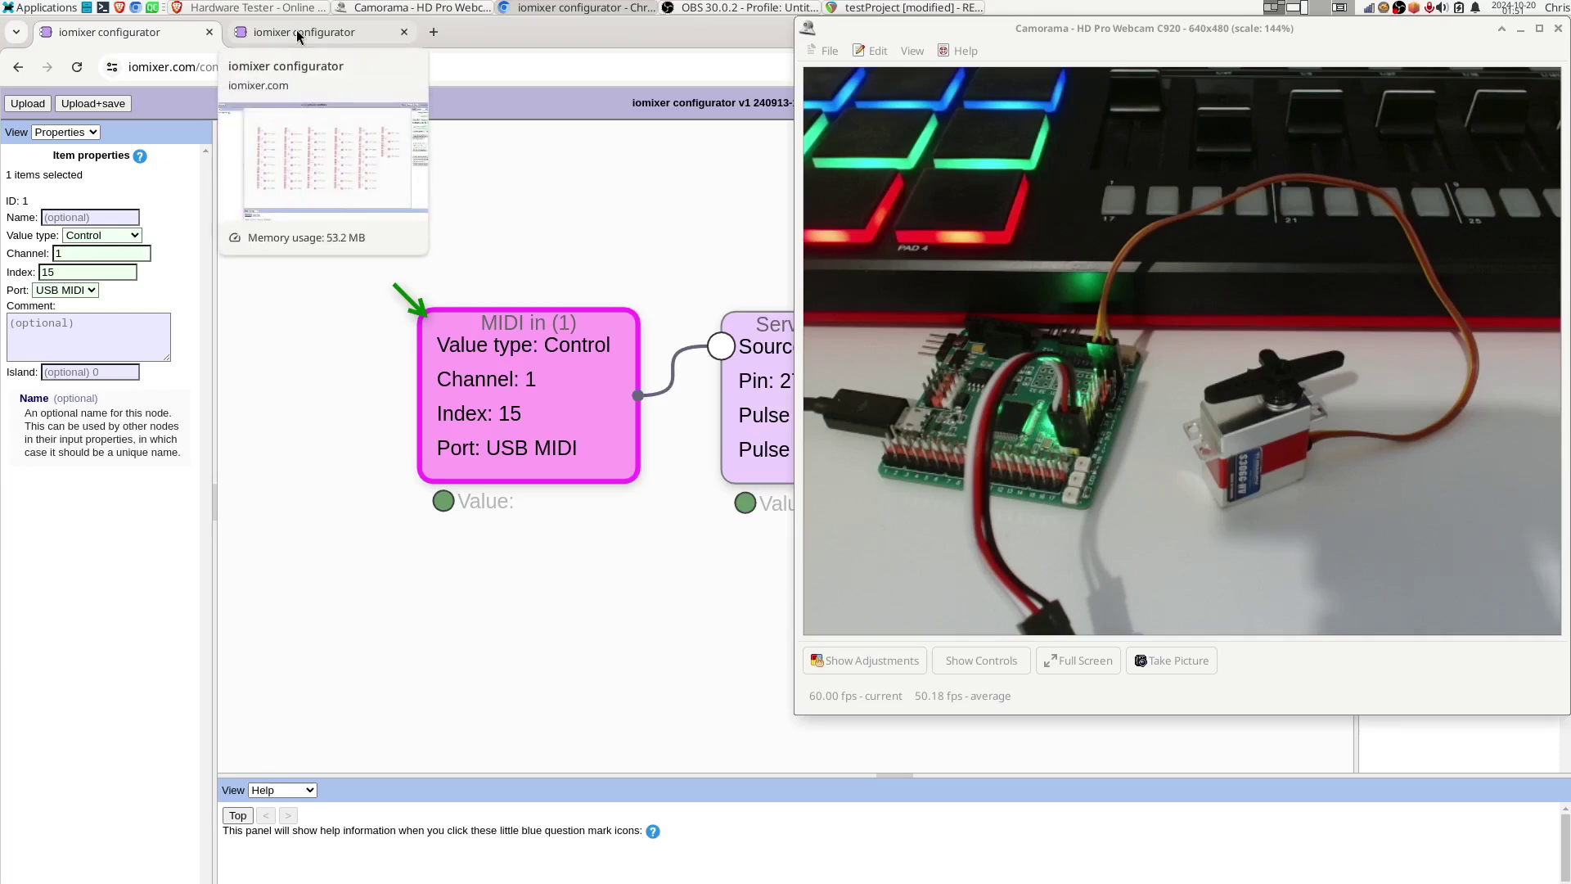
{"action": "left_click", "coordinate": [298, 34]}
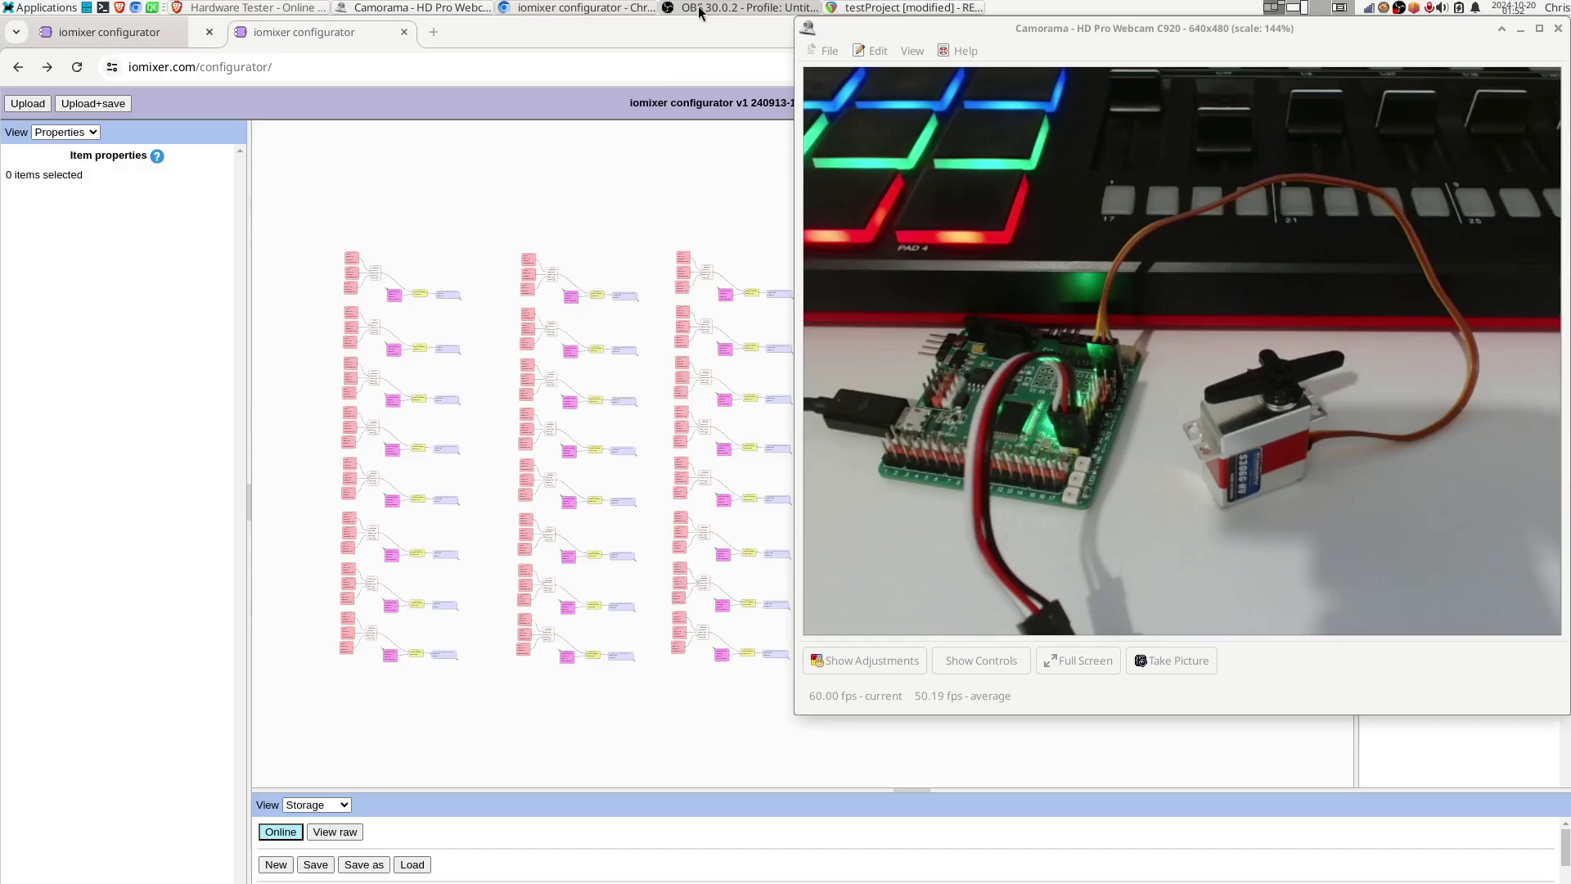
{"action": "left_click", "coordinate": [868, 7]}
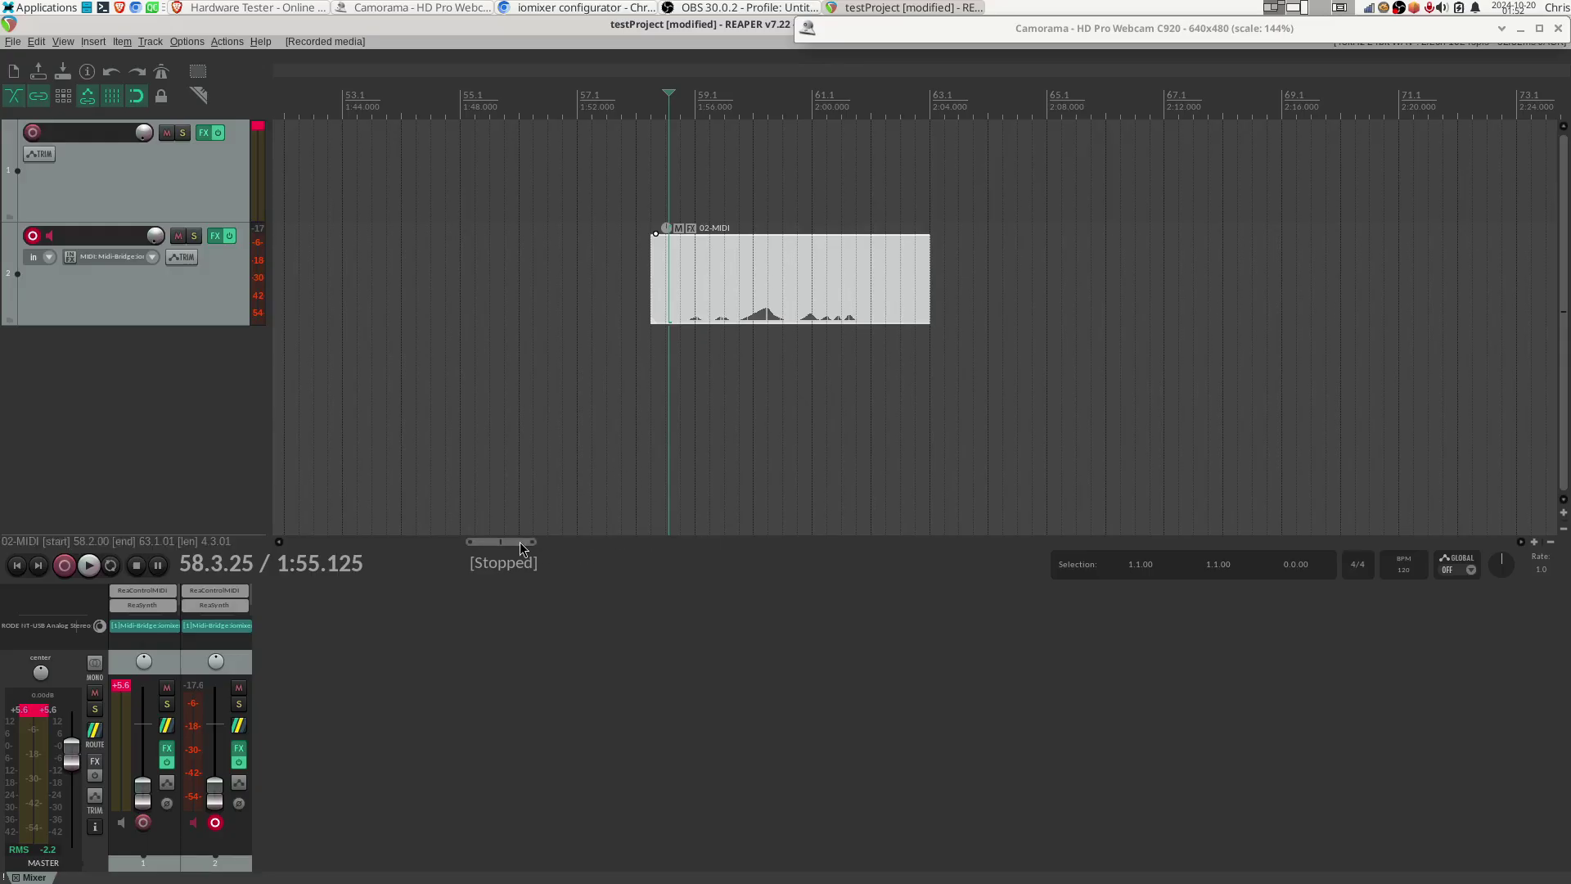
- Check track 2's routing settings and close them unchanged
{"action": "left_click_drag", "start_coordinate": [522, 547], "coordinate": [401, 534]}
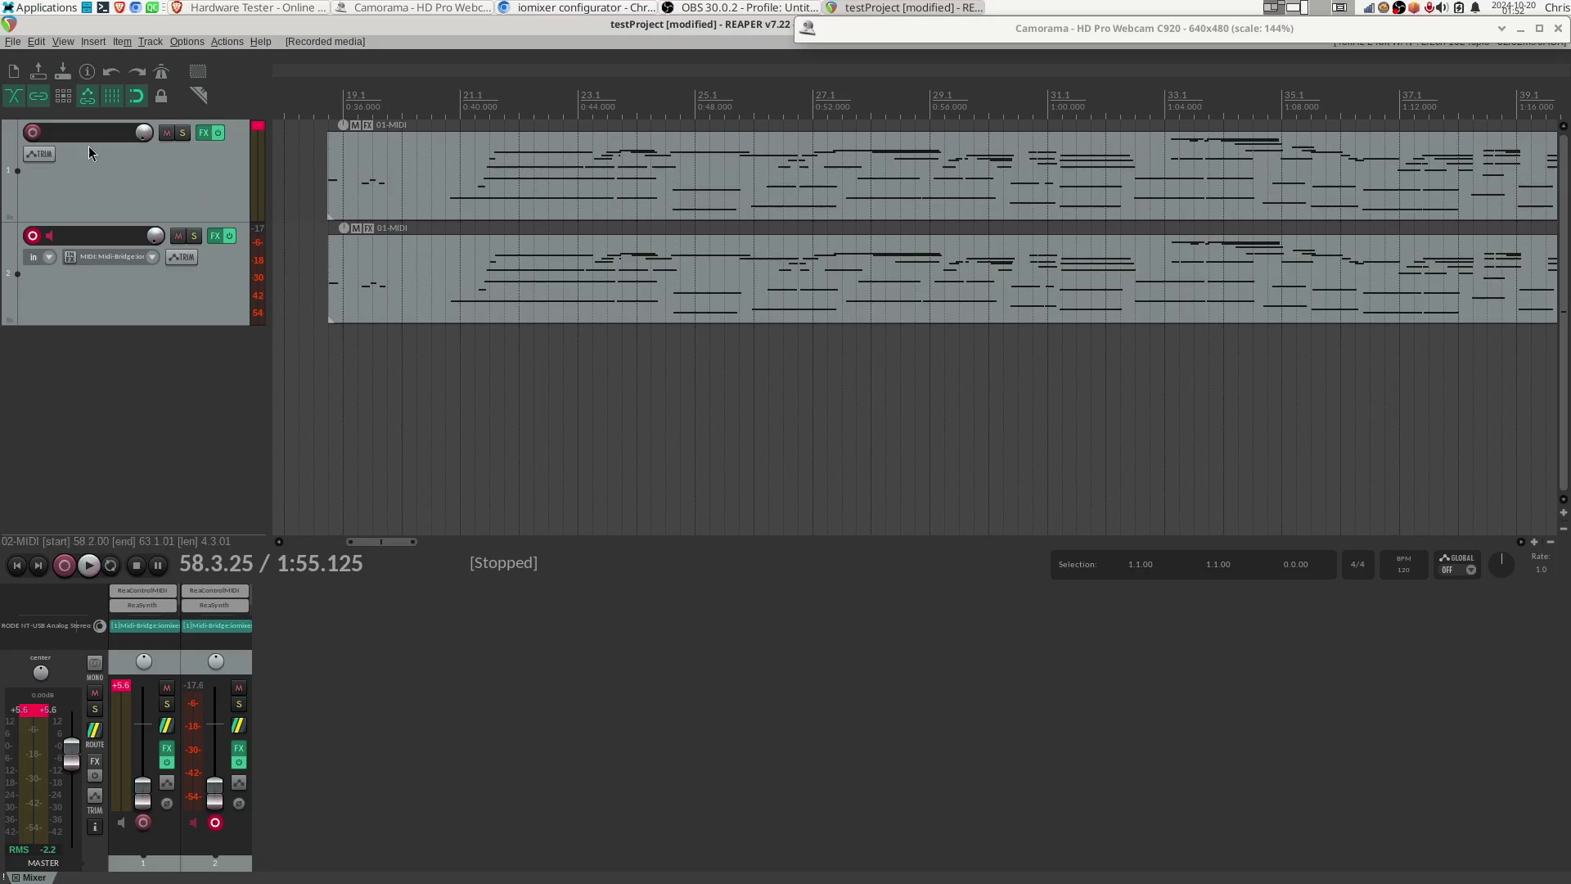
{"action": "left_click", "coordinate": [242, 726]}
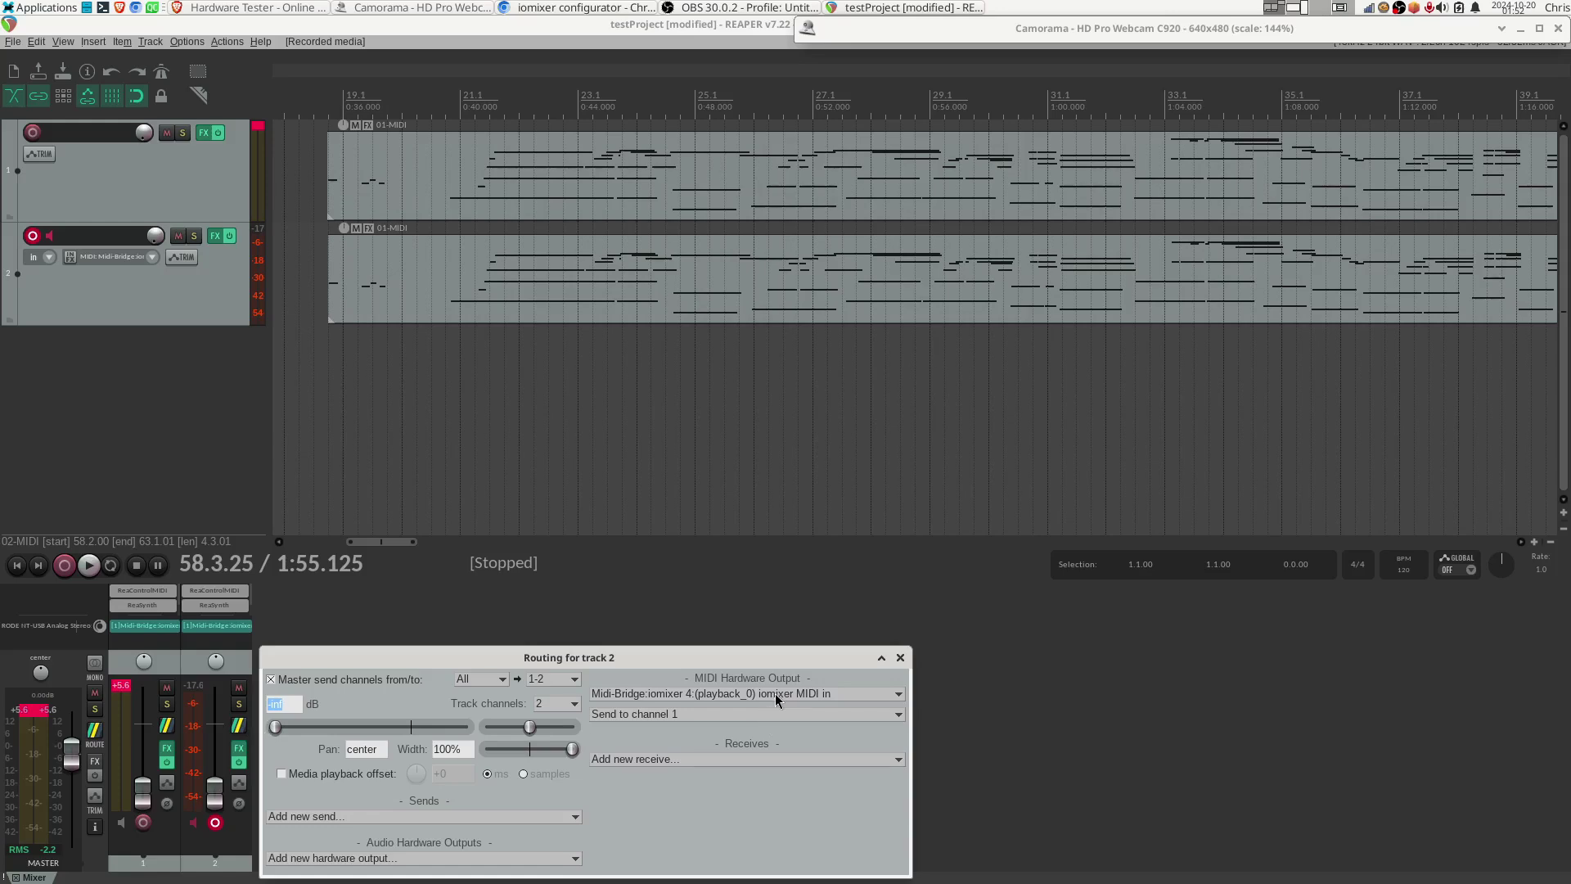
{"action": "left_click", "coordinate": [603, 629]}
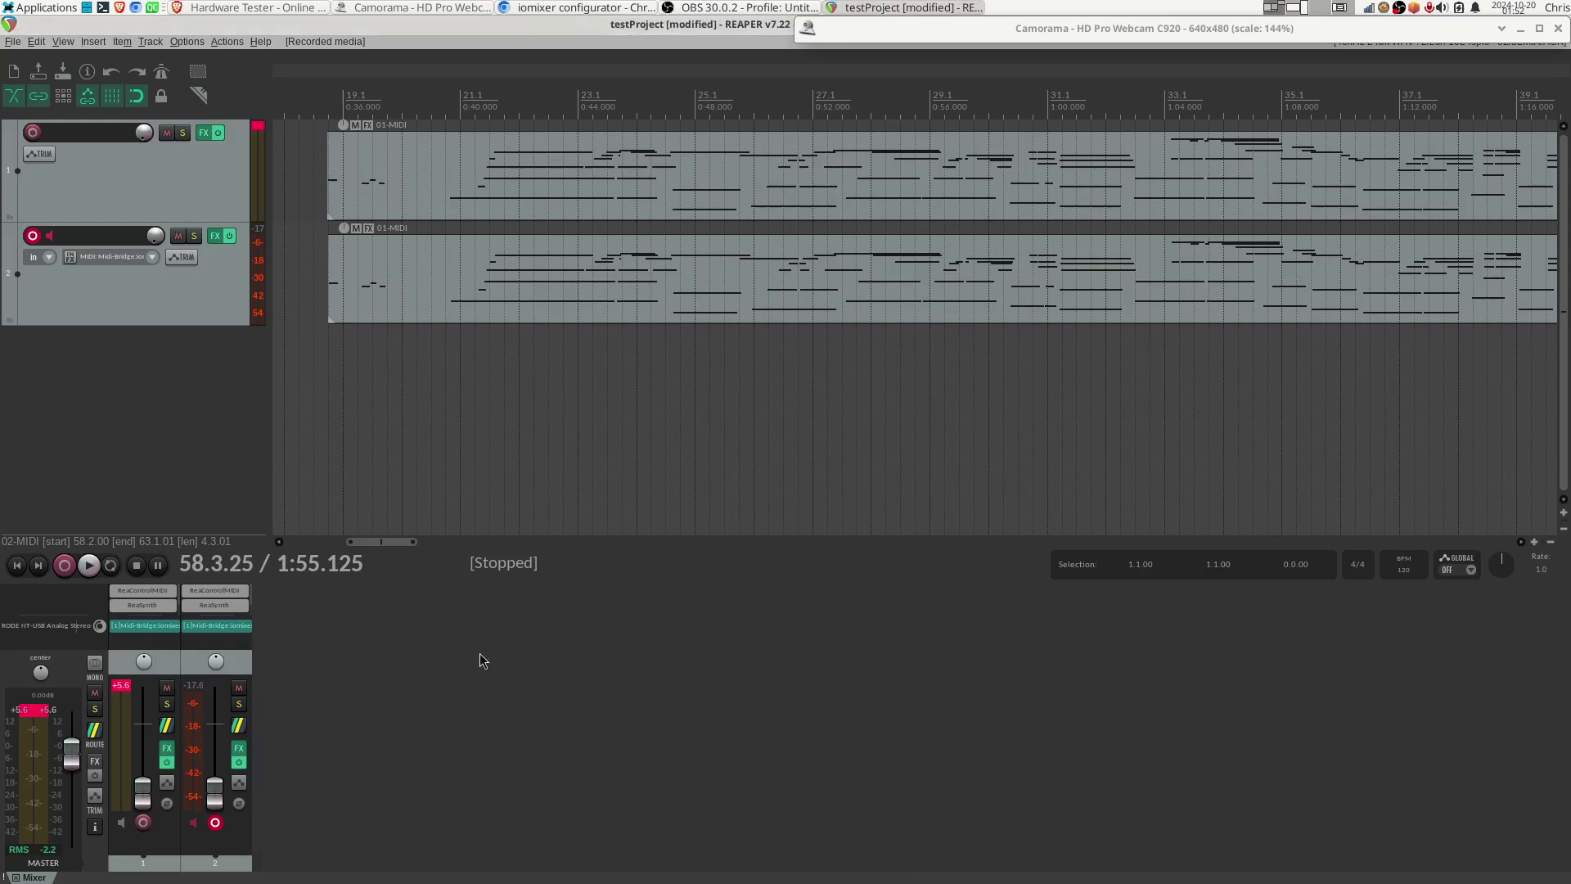
- Set track 1's MIDI hardware output to Midi Through Port-0
{"action": "left_click", "coordinate": [167, 728]}
{"action": "left_click", "coordinate": [671, 697]}
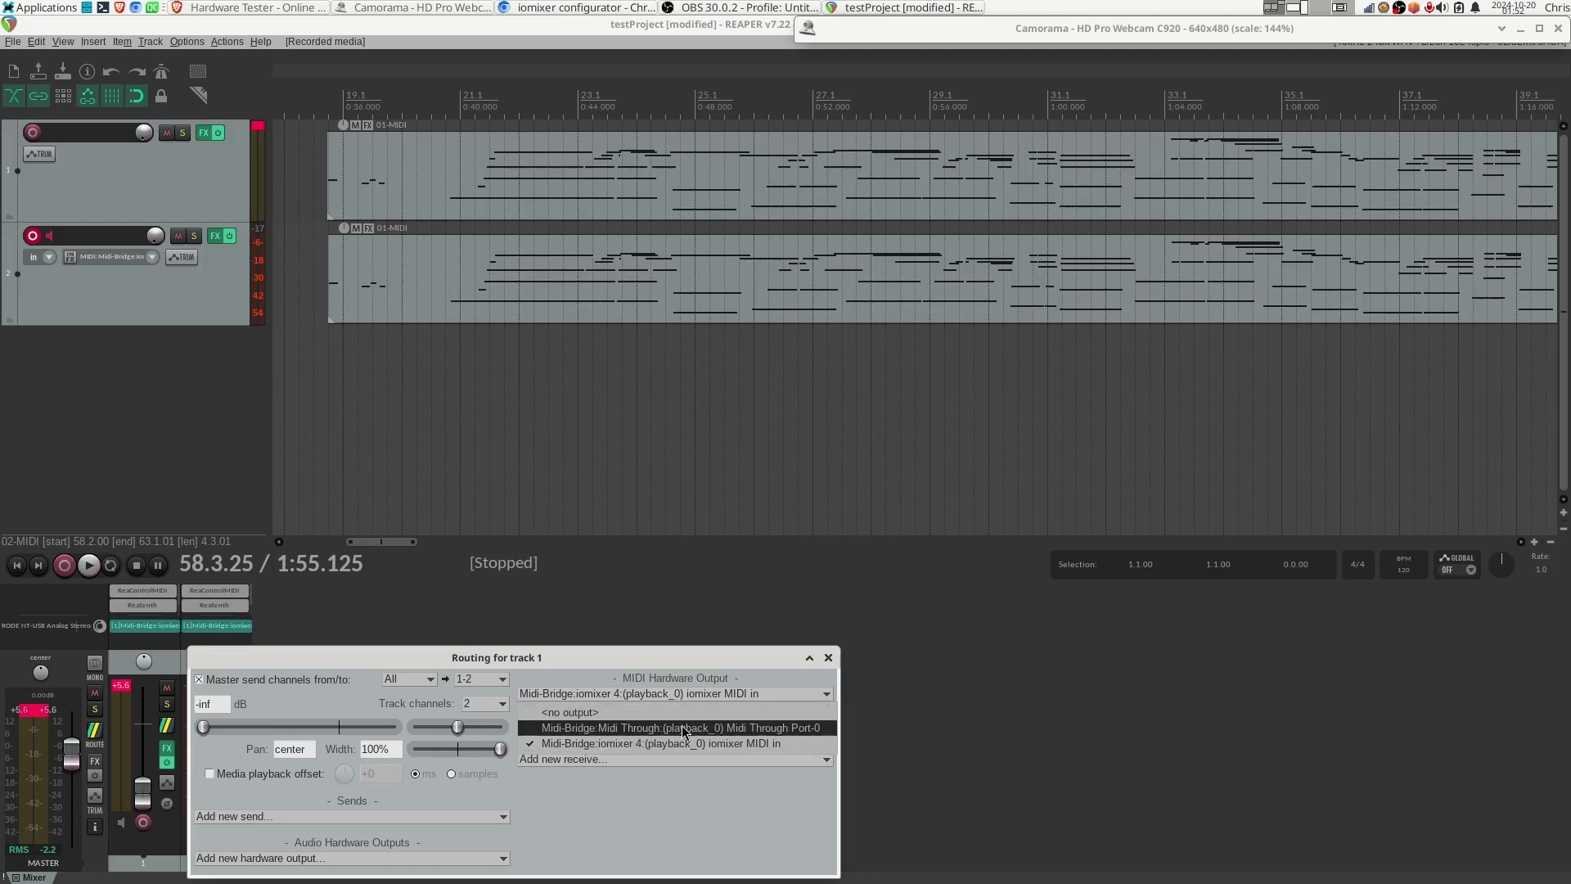
{"action": "left_click", "coordinate": [788, 730]}
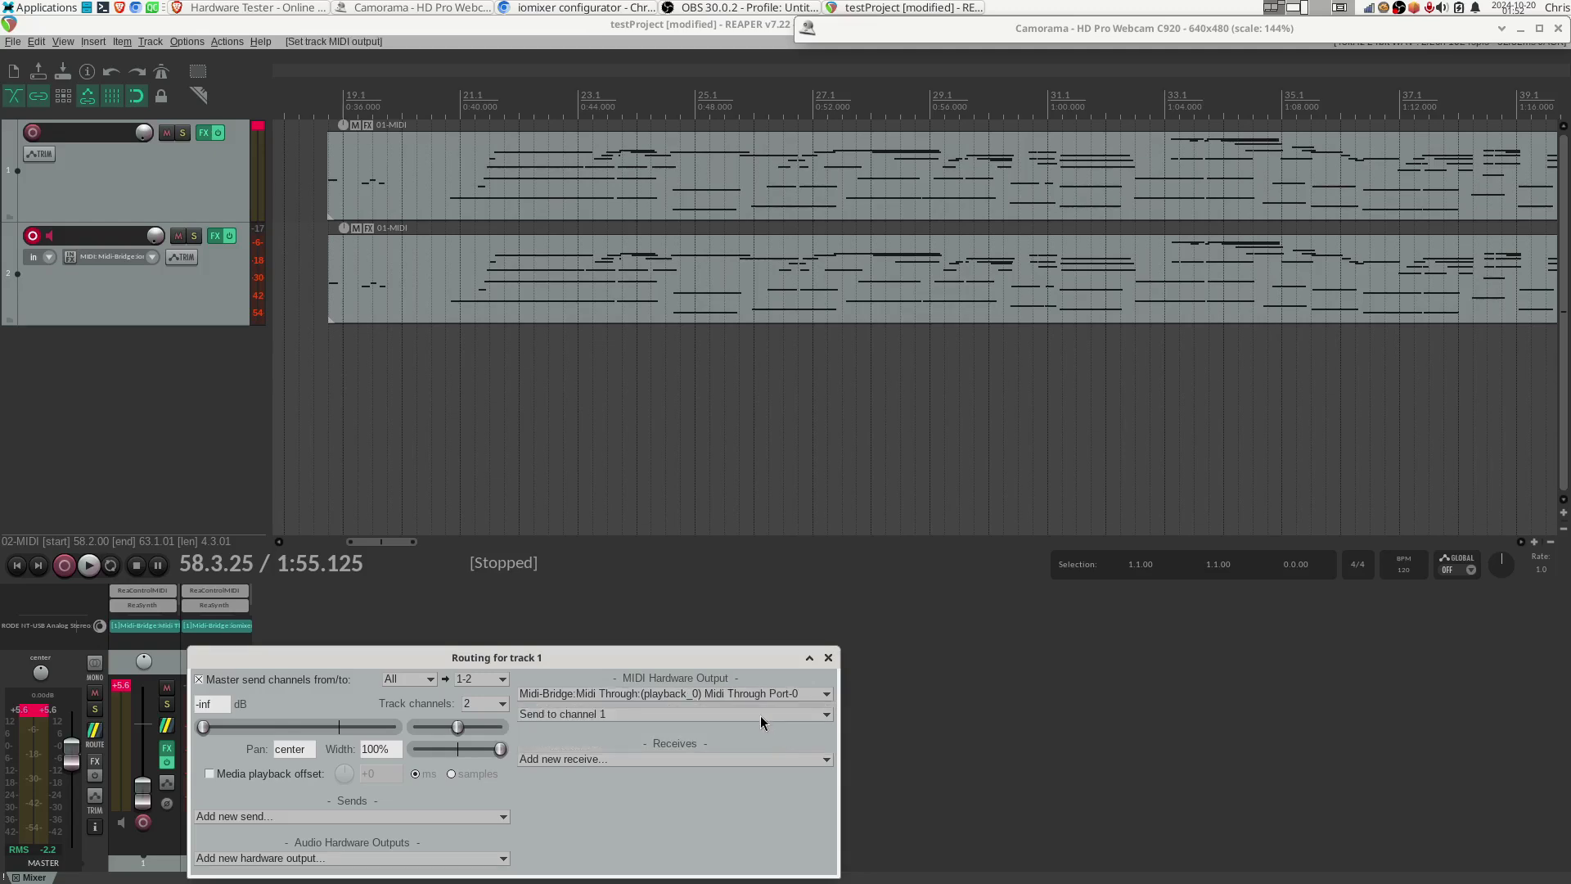
{"action": "left_click_drag", "start_coordinate": [686, 652], "coordinate": [665, 620]}
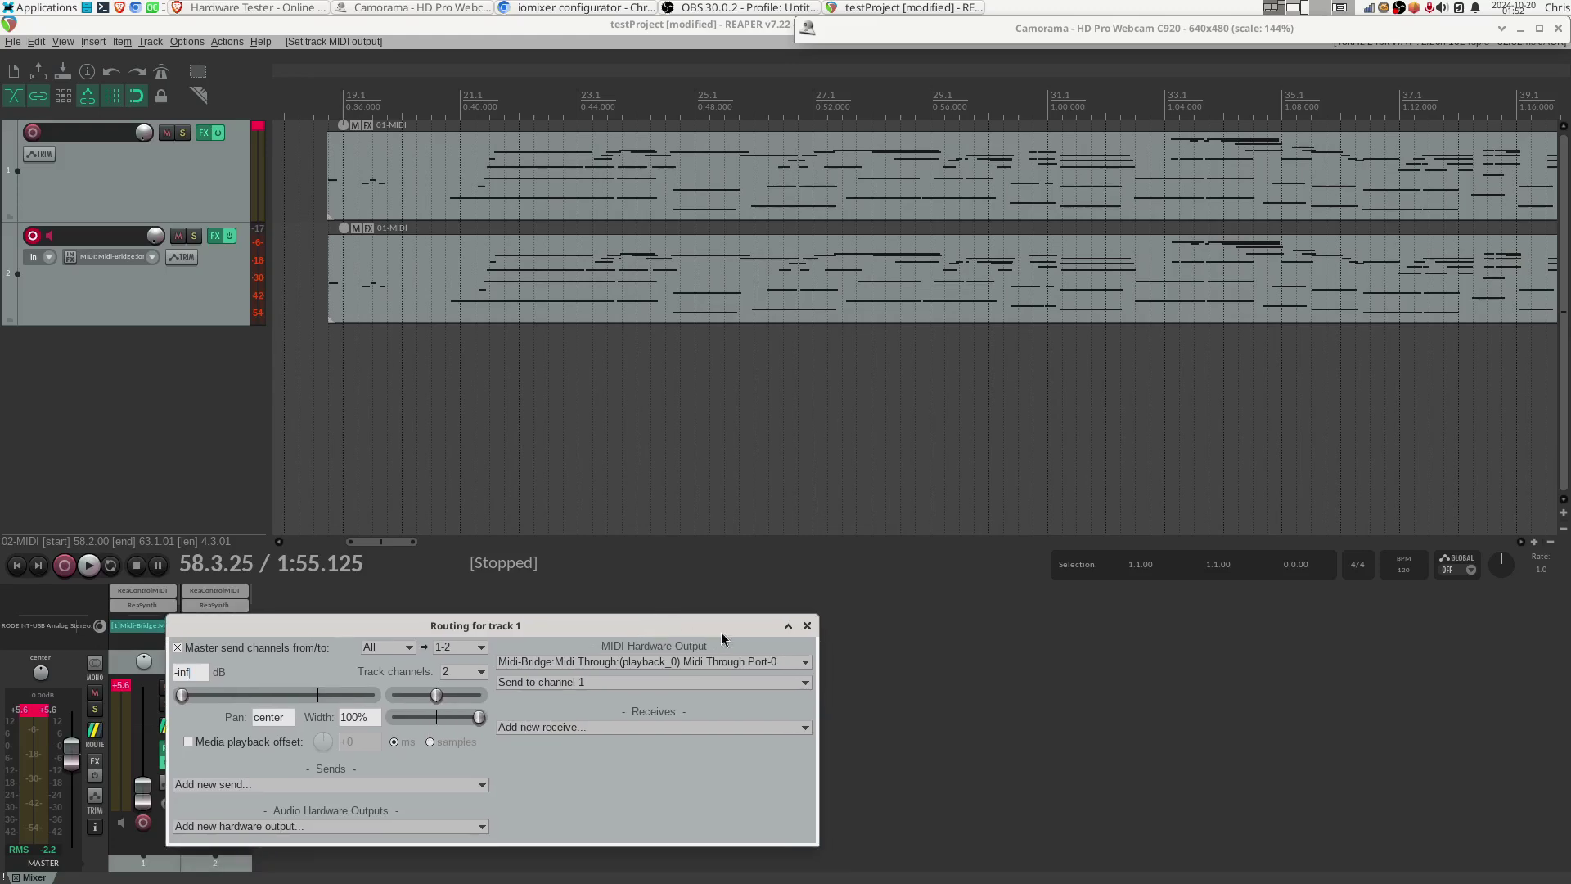
{"action": "left_click", "coordinate": [806, 627]}
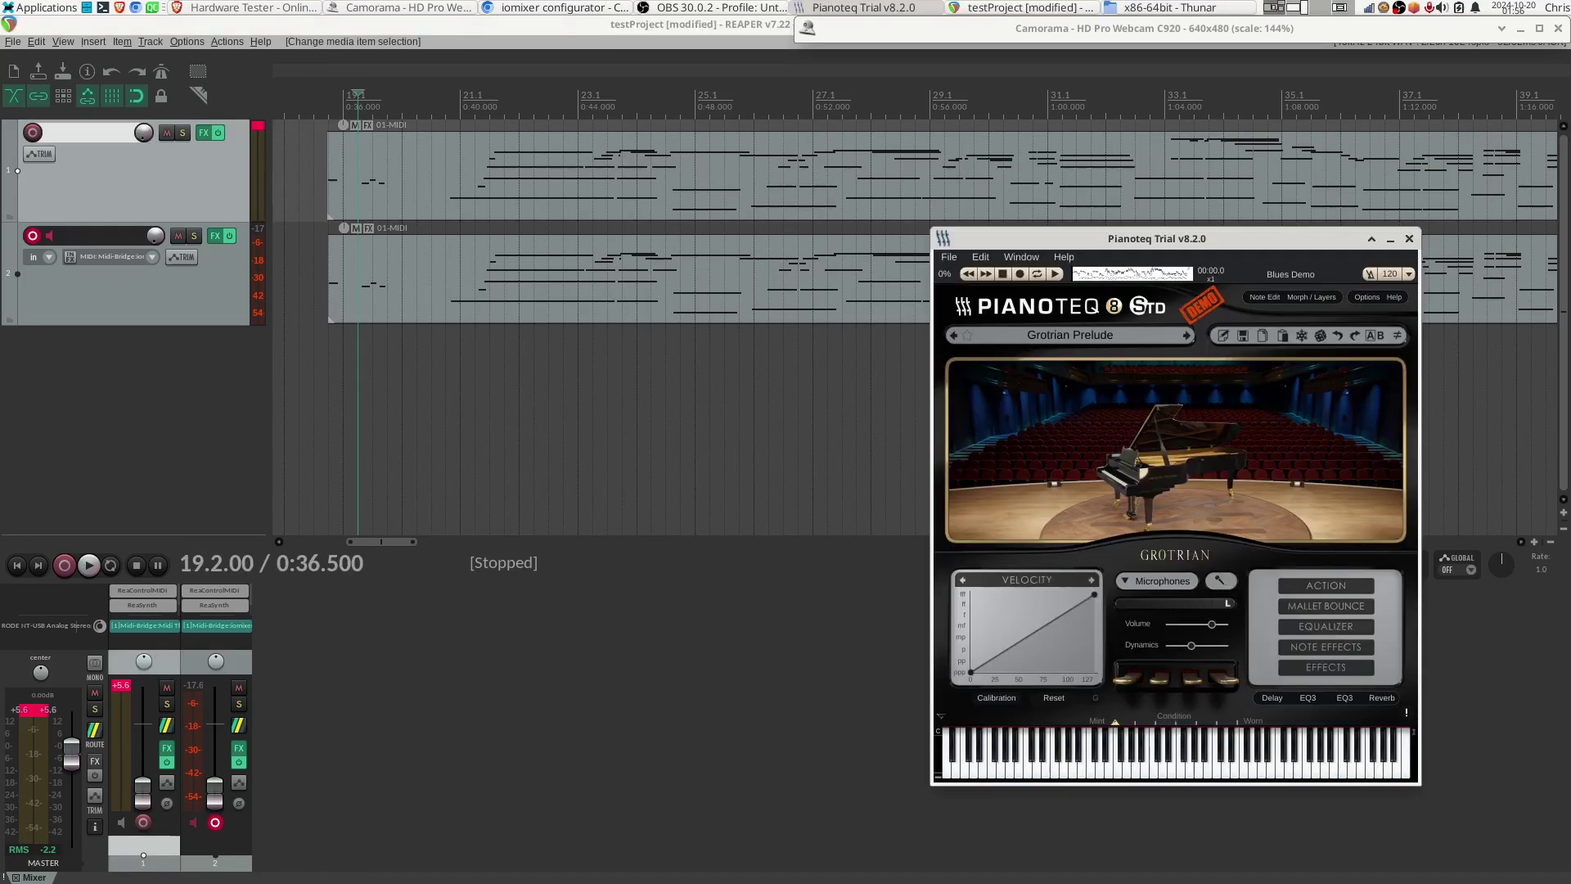
- Position the Pianoteq Grotrian Prelude window and briefly play the REAPER song through it
{"action": "left_click_drag", "start_coordinate": [1042, 245], "coordinate": [1049, 250]}
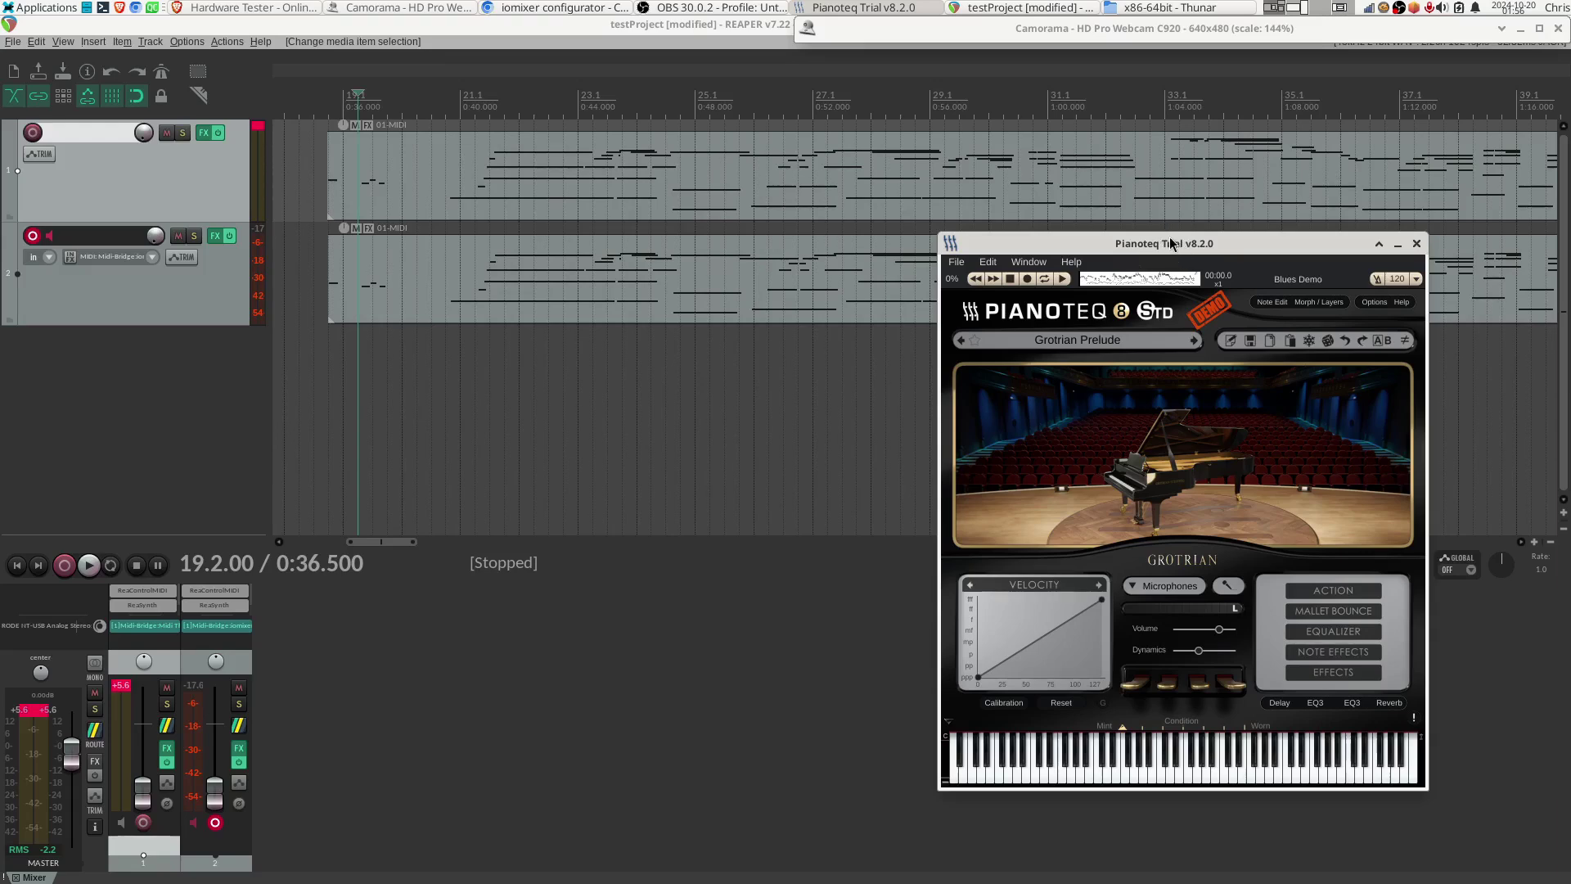
{"action": "mouse_move", "coordinate": [1117, 245]}
{"action": "left_mouse_down"}
{"action": "mouse_move", "coordinate": [1133, 243]}
{"action": "mouse_move", "coordinate": [1099, 247]}
{"action": "left_mouse_up"}
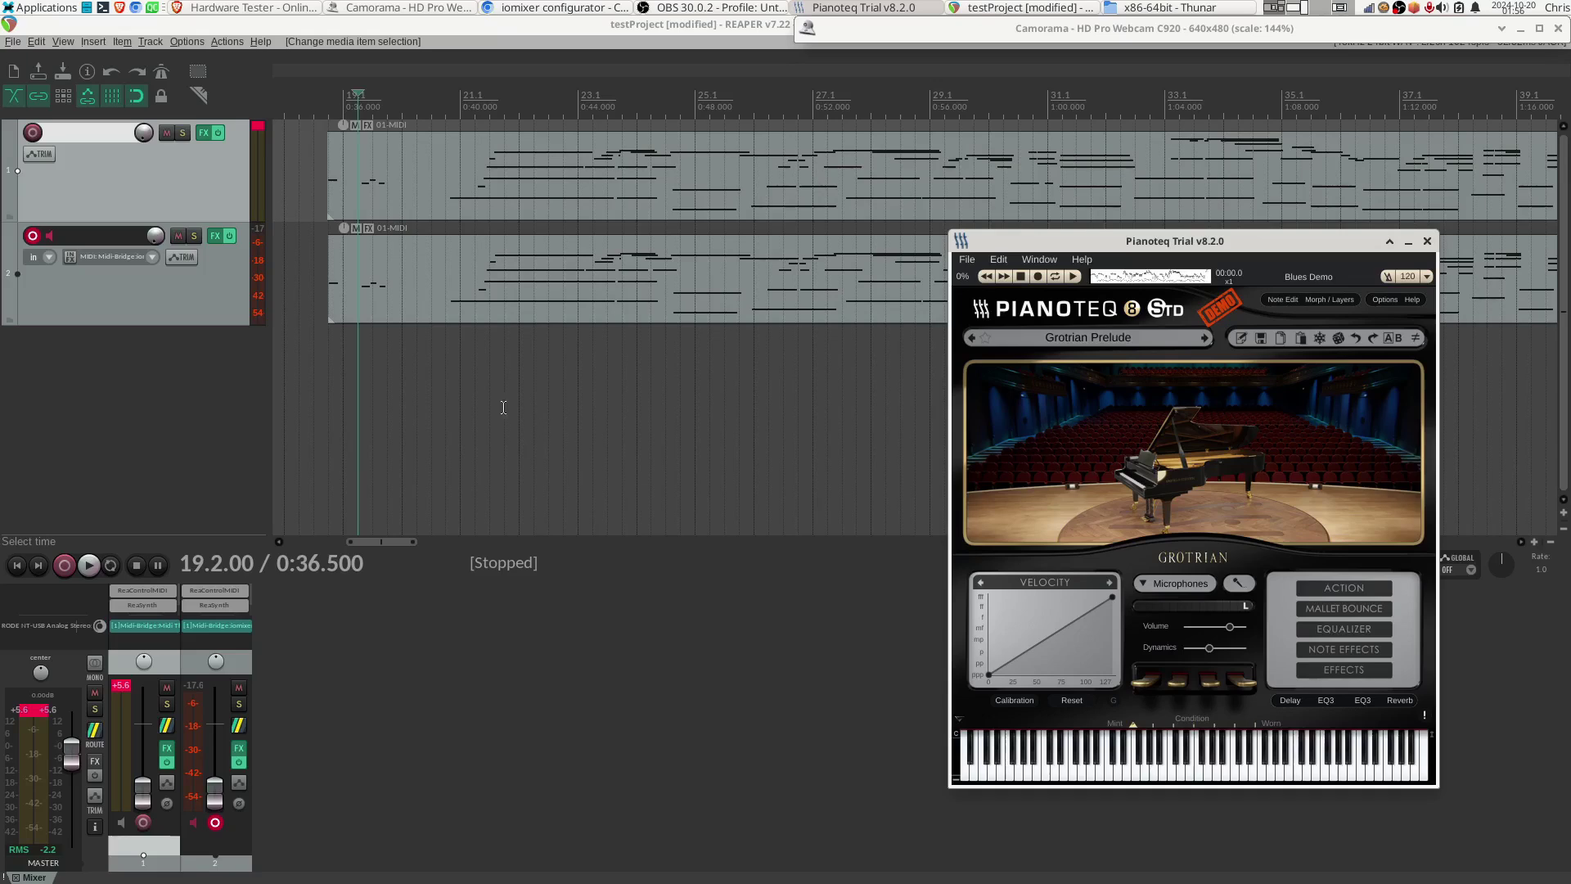
{"action": "left_click", "coordinate": [360, 342]}
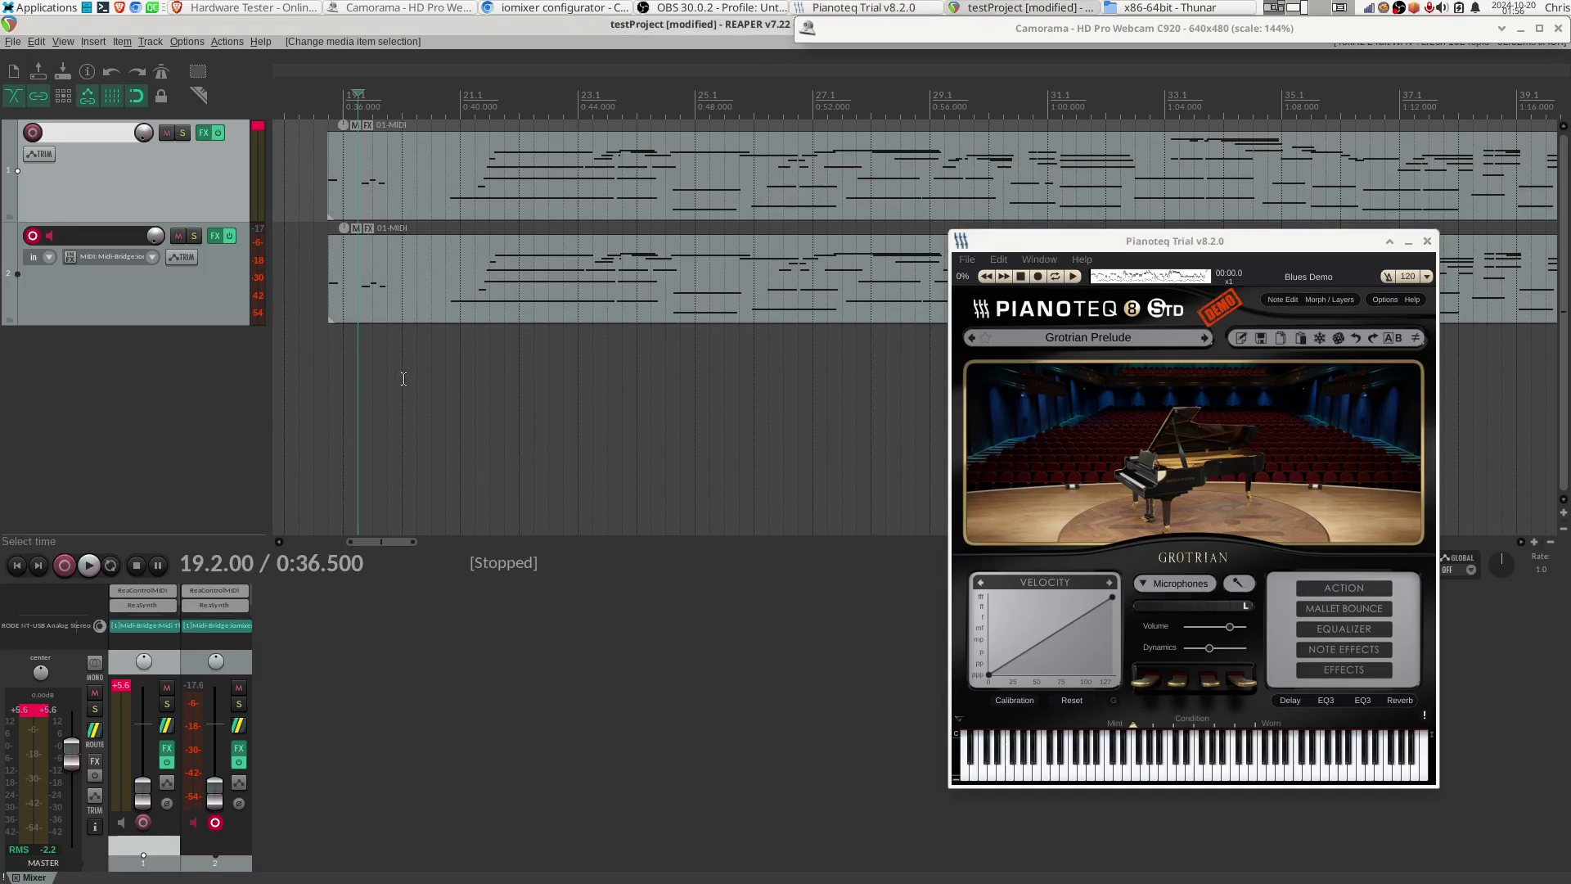
{"action": "key", "text": "space"}
{"action": "key", "text": "space"}
{"action": "key", "text": "space"}
{"action": "key", "text": "space"}
- In the first graph, set the MIDI out (2) node's Value type to Note
{"action": "left_click", "coordinate": [542, 8]}
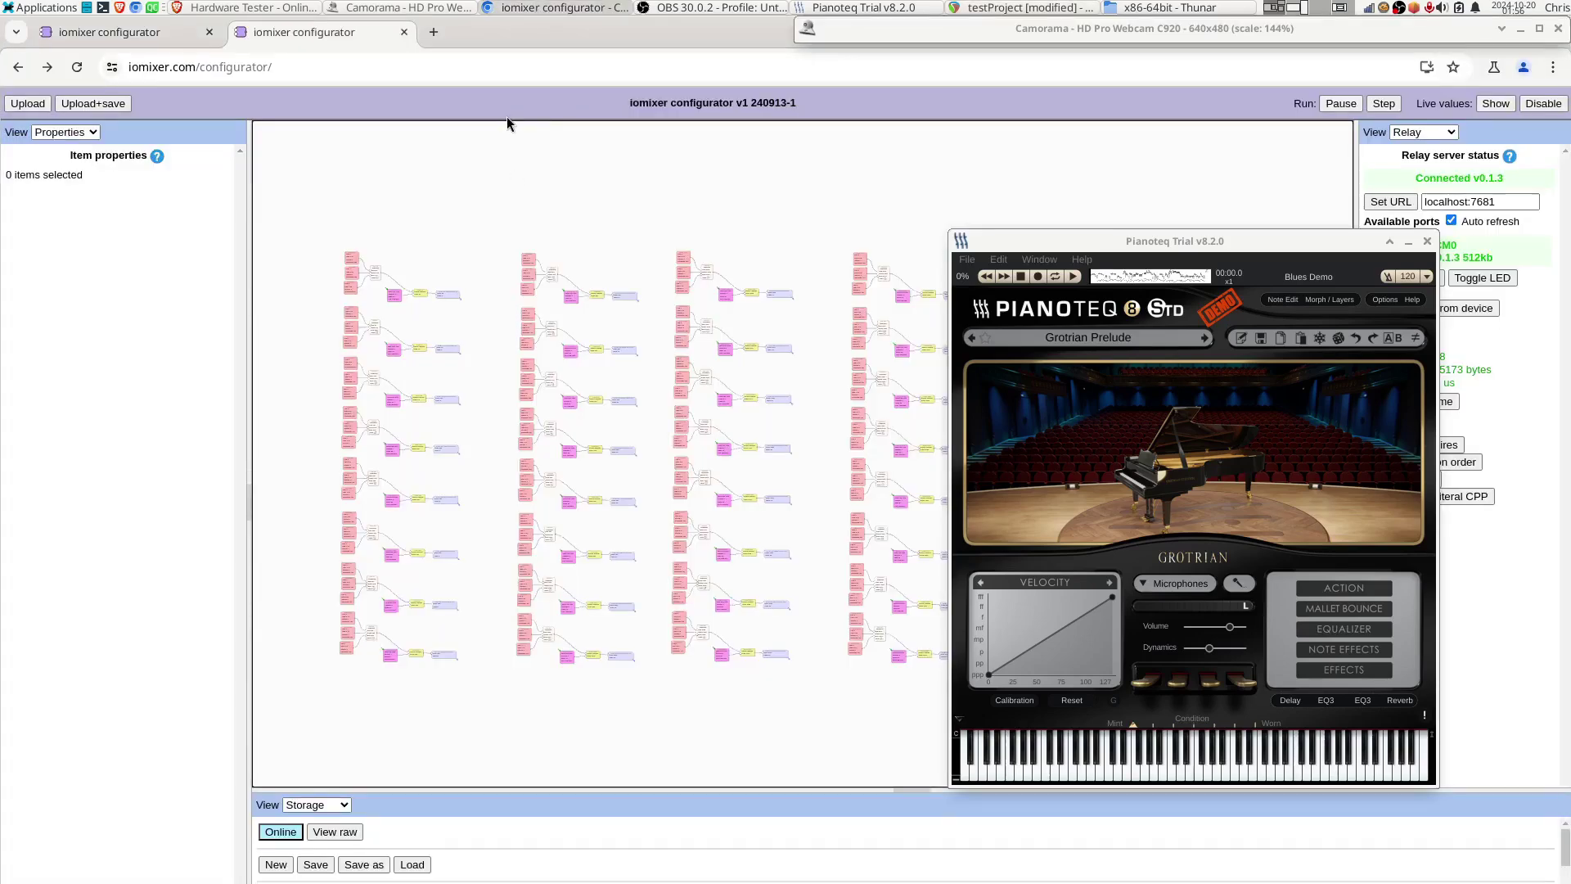
{"action": "left_click", "coordinate": [185, 36]}
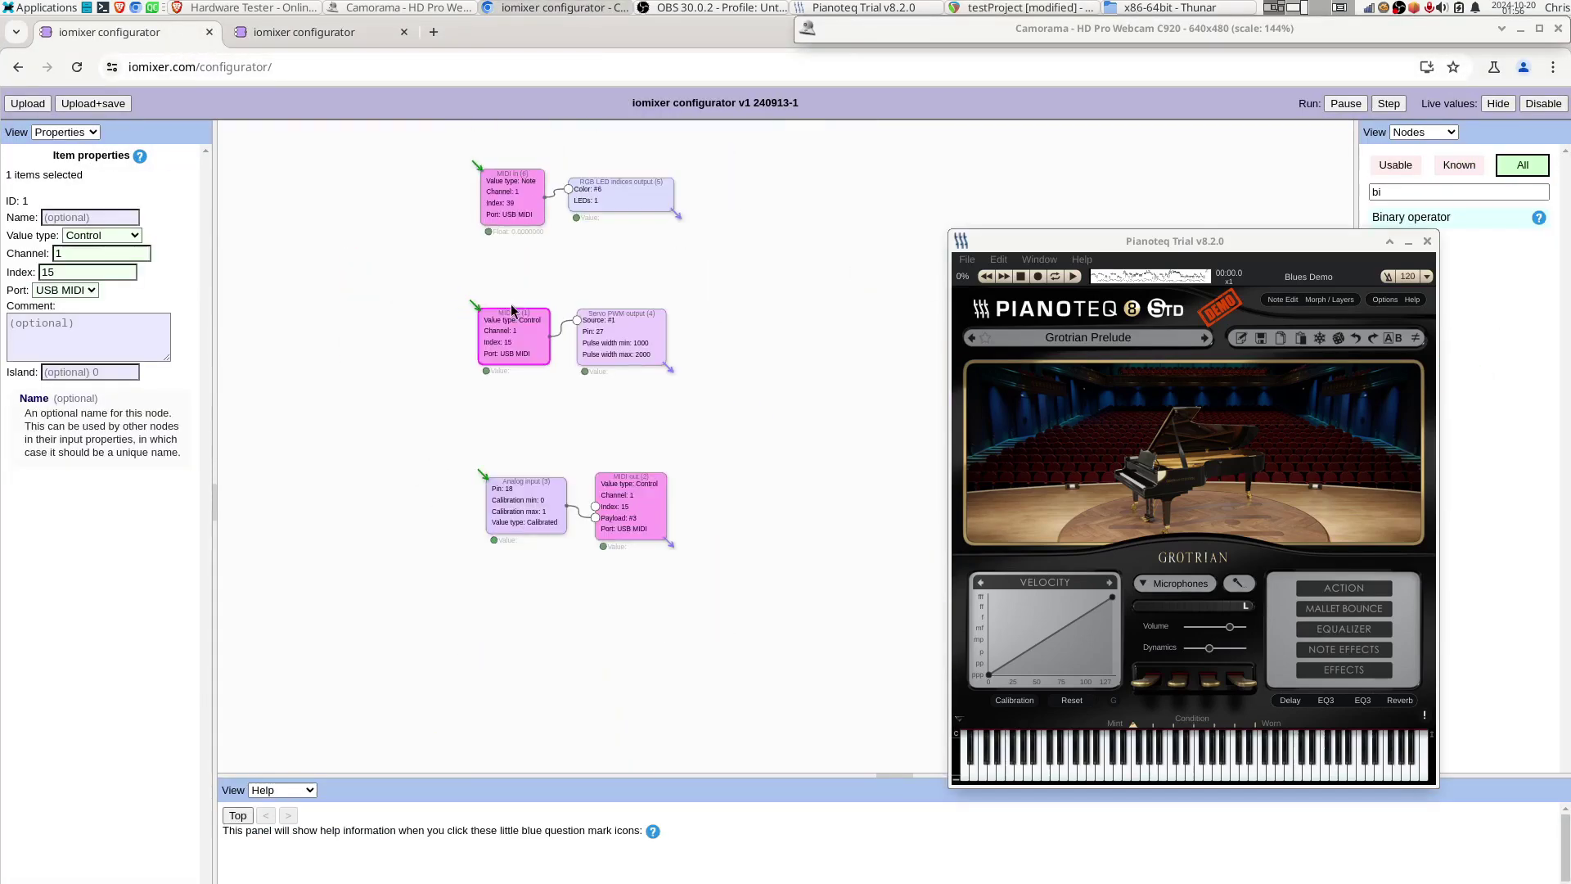
{"action": "scroll", "coordinate": [556, 514], "scroll_direction": "up", "scroll_amount": 3}
{"action": "scroll", "coordinate": [527, 494], "scroll_direction": "down", "scroll_amount": 1}
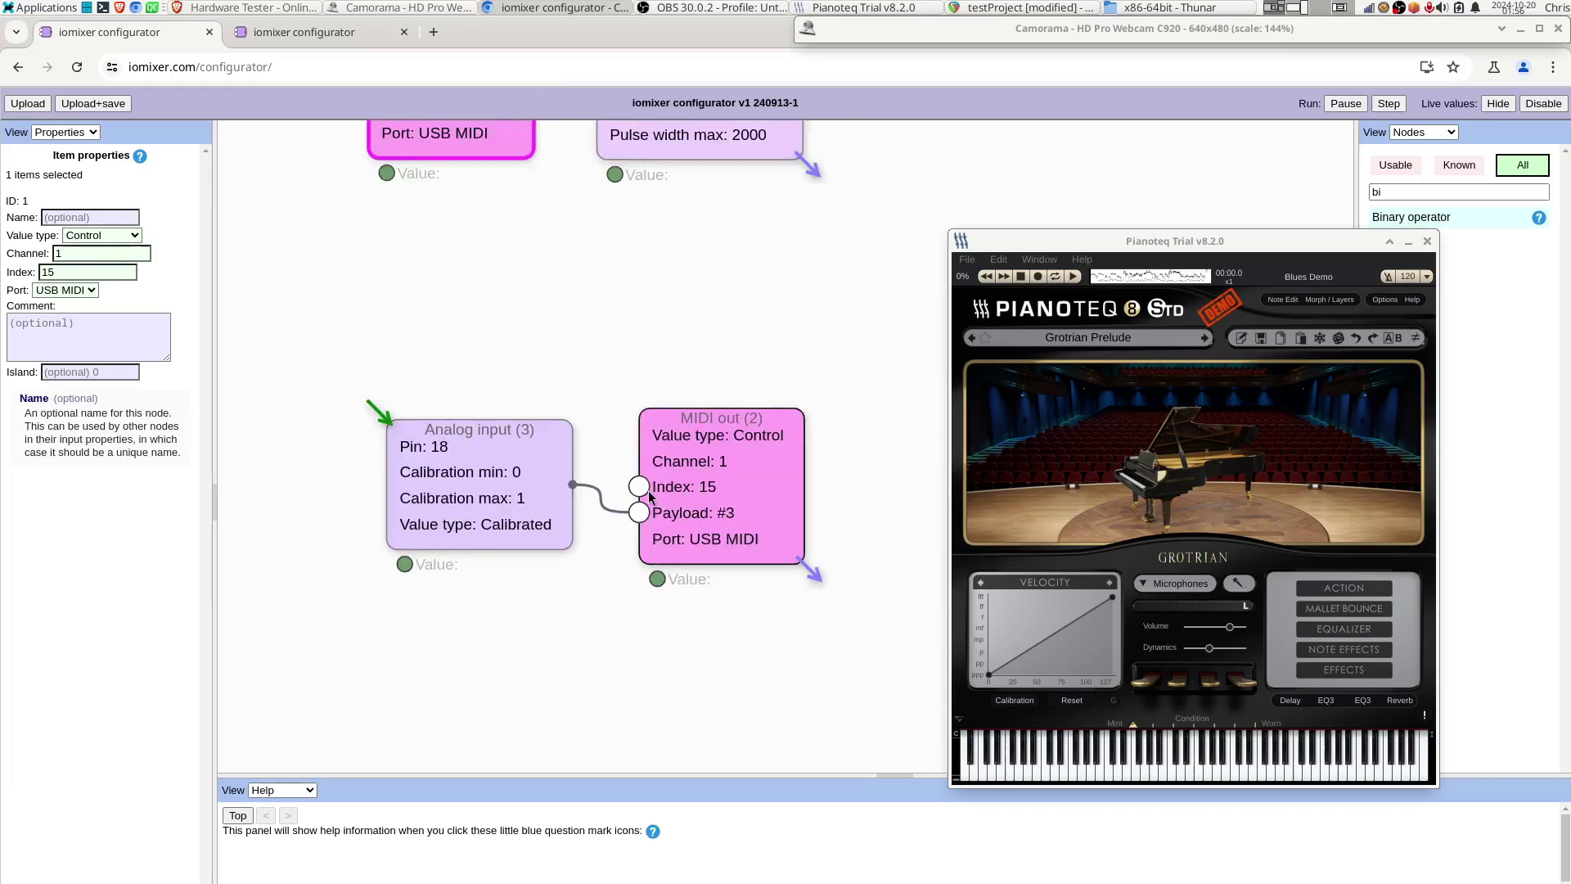
{"action": "scroll", "coordinate": [419, 434], "scroll_direction": "up", "scroll_amount": 1}
{"action": "scroll", "coordinate": [396, 407], "scroll_direction": "up", "scroll_amount": 3}
{"action": "scroll", "coordinate": [397, 408], "scroll_direction": "down", "scroll_amount": 4}
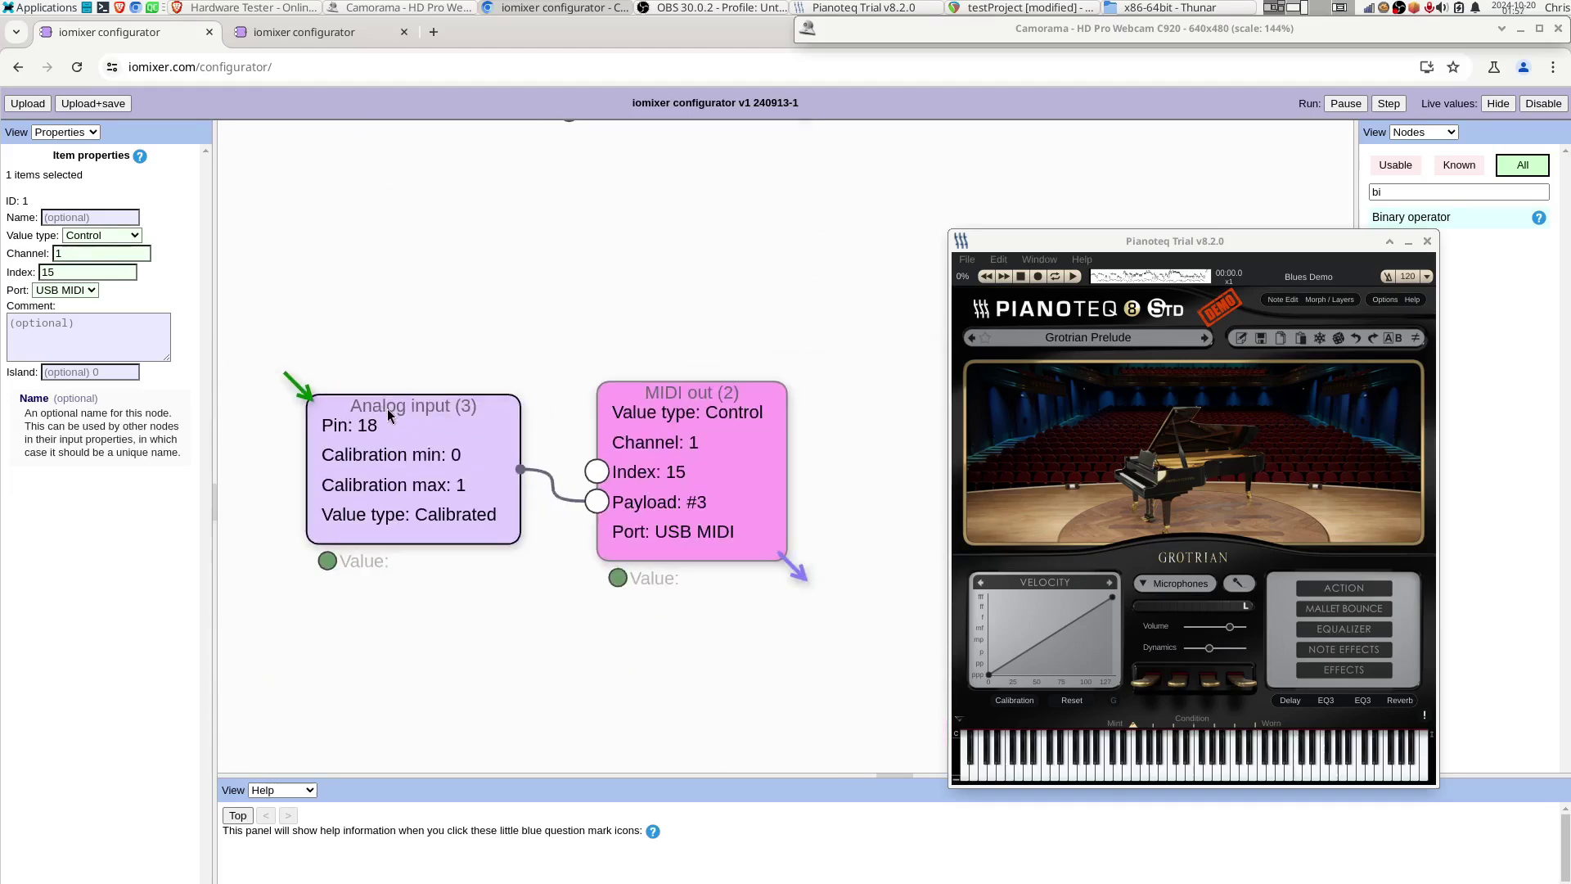
{"action": "scroll", "coordinate": [733, 435], "scroll_direction": "up", "scroll_amount": 2}
{"action": "scroll", "coordinate": [734, 435], "scroll_direction": "up", "scroll_amount": 2}
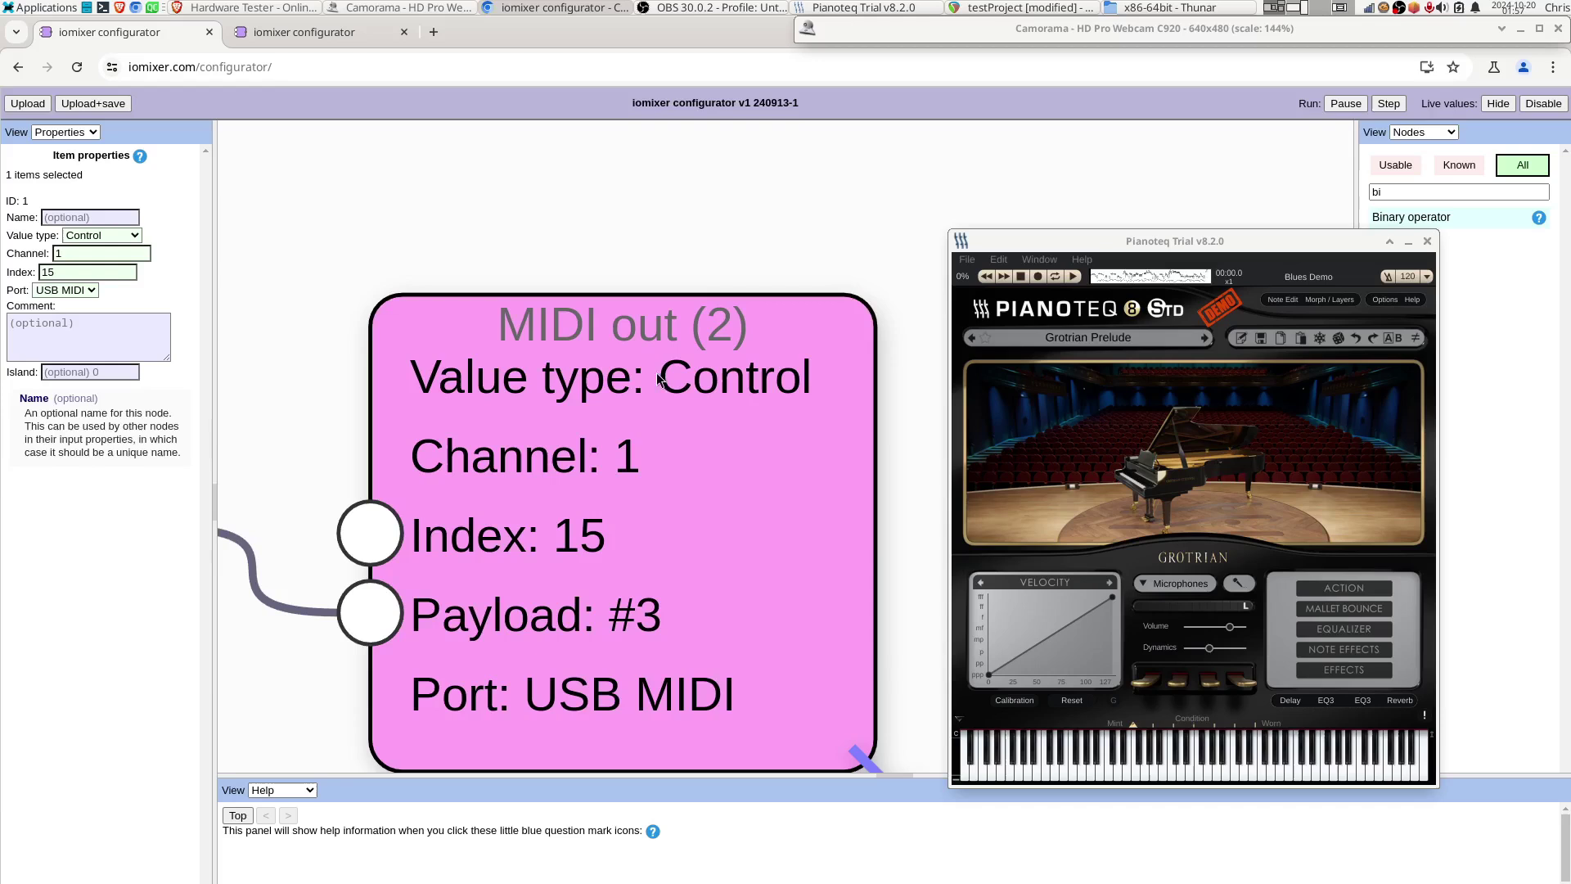
{"action": "scroll", "coordinate": [659, 379], "scroll_direction": "down", "scroll_amount": 3}
{"action": "left_click", "coordinate": [659, 401]}
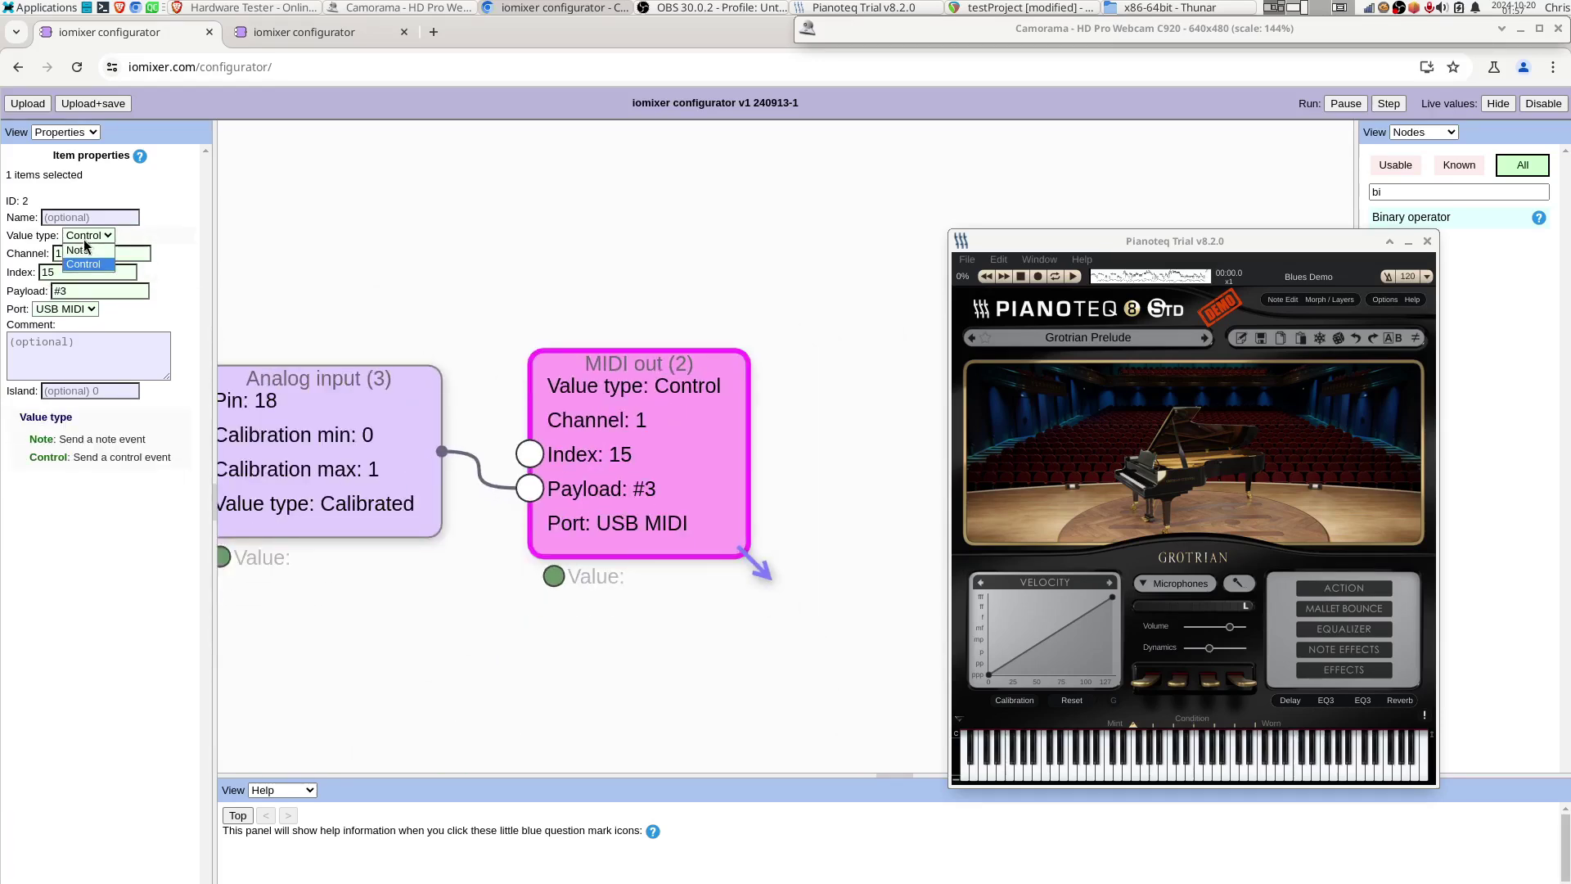
{"action": "left_click", "coordinate": [85, 252]}
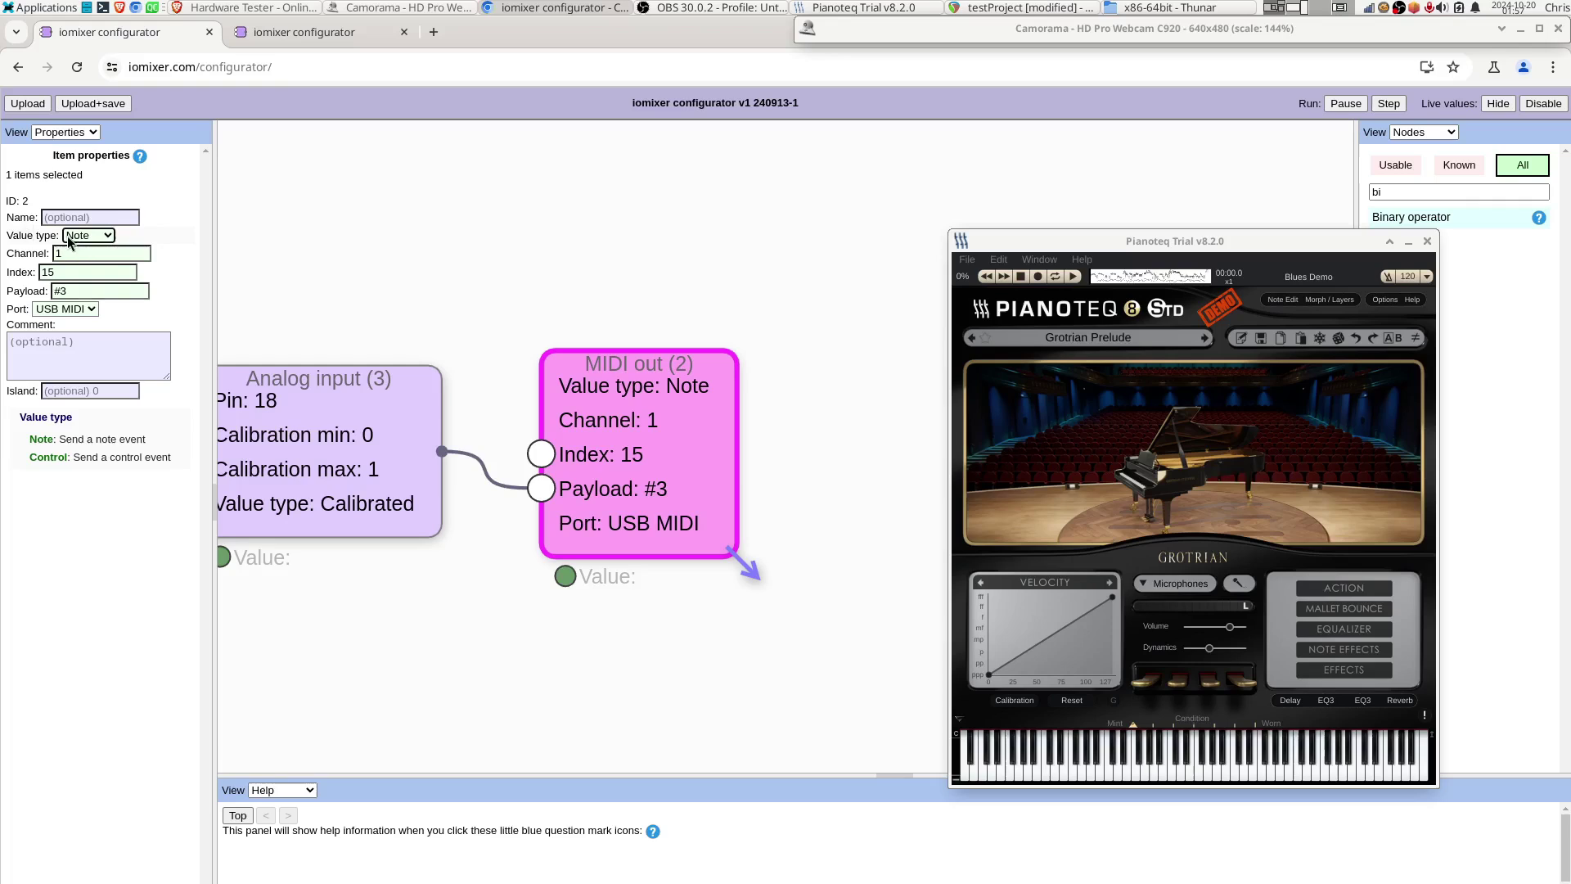
{"action": "left_click_drag", "start_coordinate": [626, 451], "coordinate": [618, 435]}
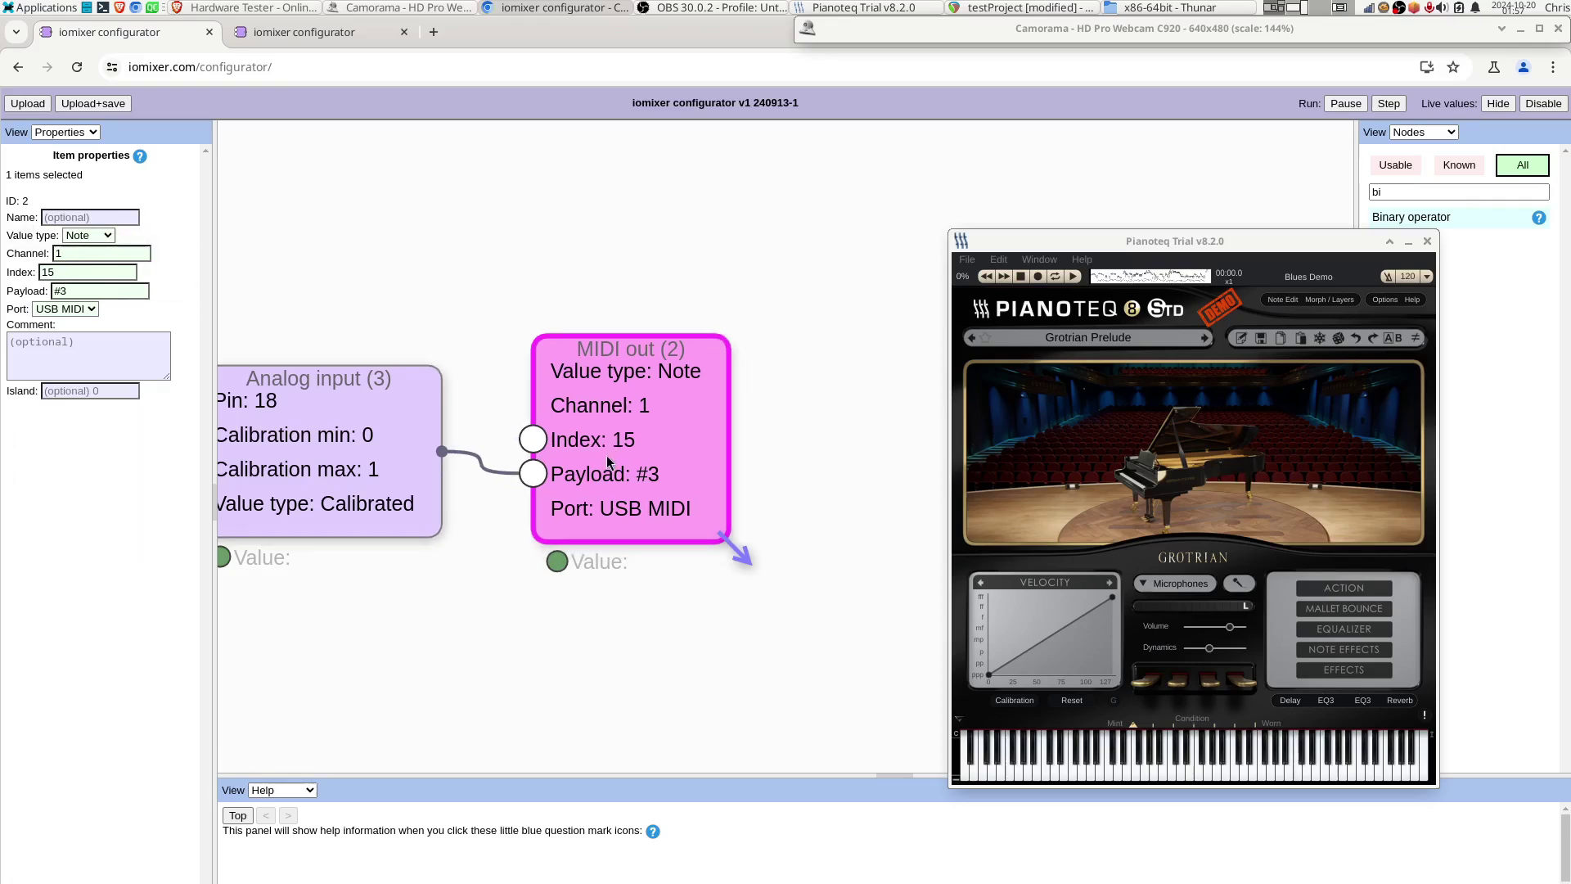
- Change the MIDI out node's Index from 15 to 60
{"action": "scroll", "coordinate": [607, 458], "scroll_direction": "up", "scroll_amount": 3}
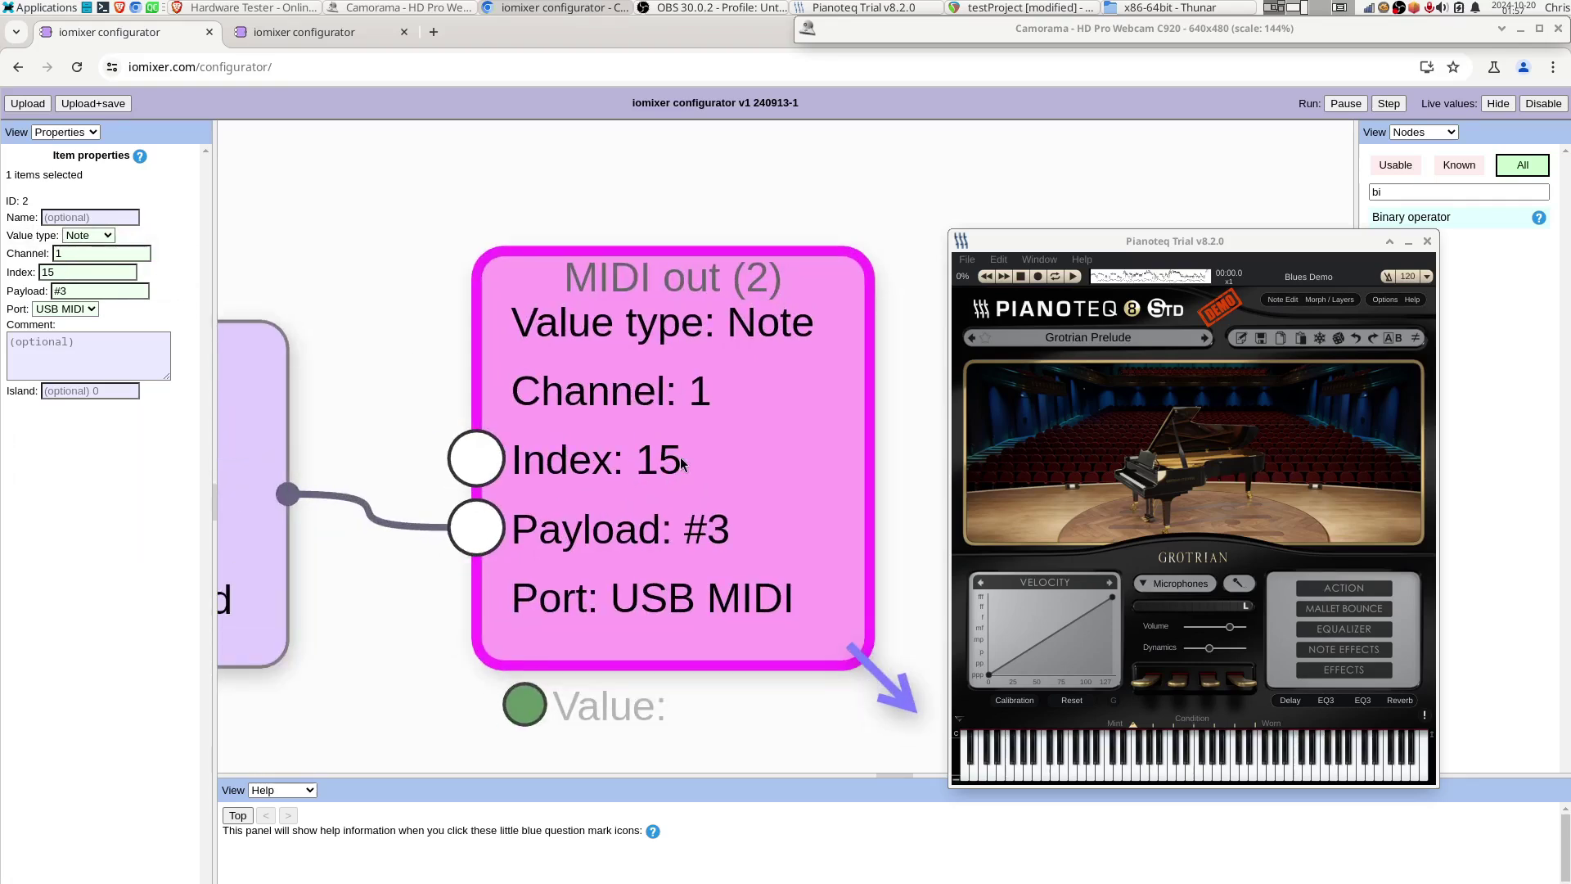
{"action": "left_click", "coordinate": [68, 276]}
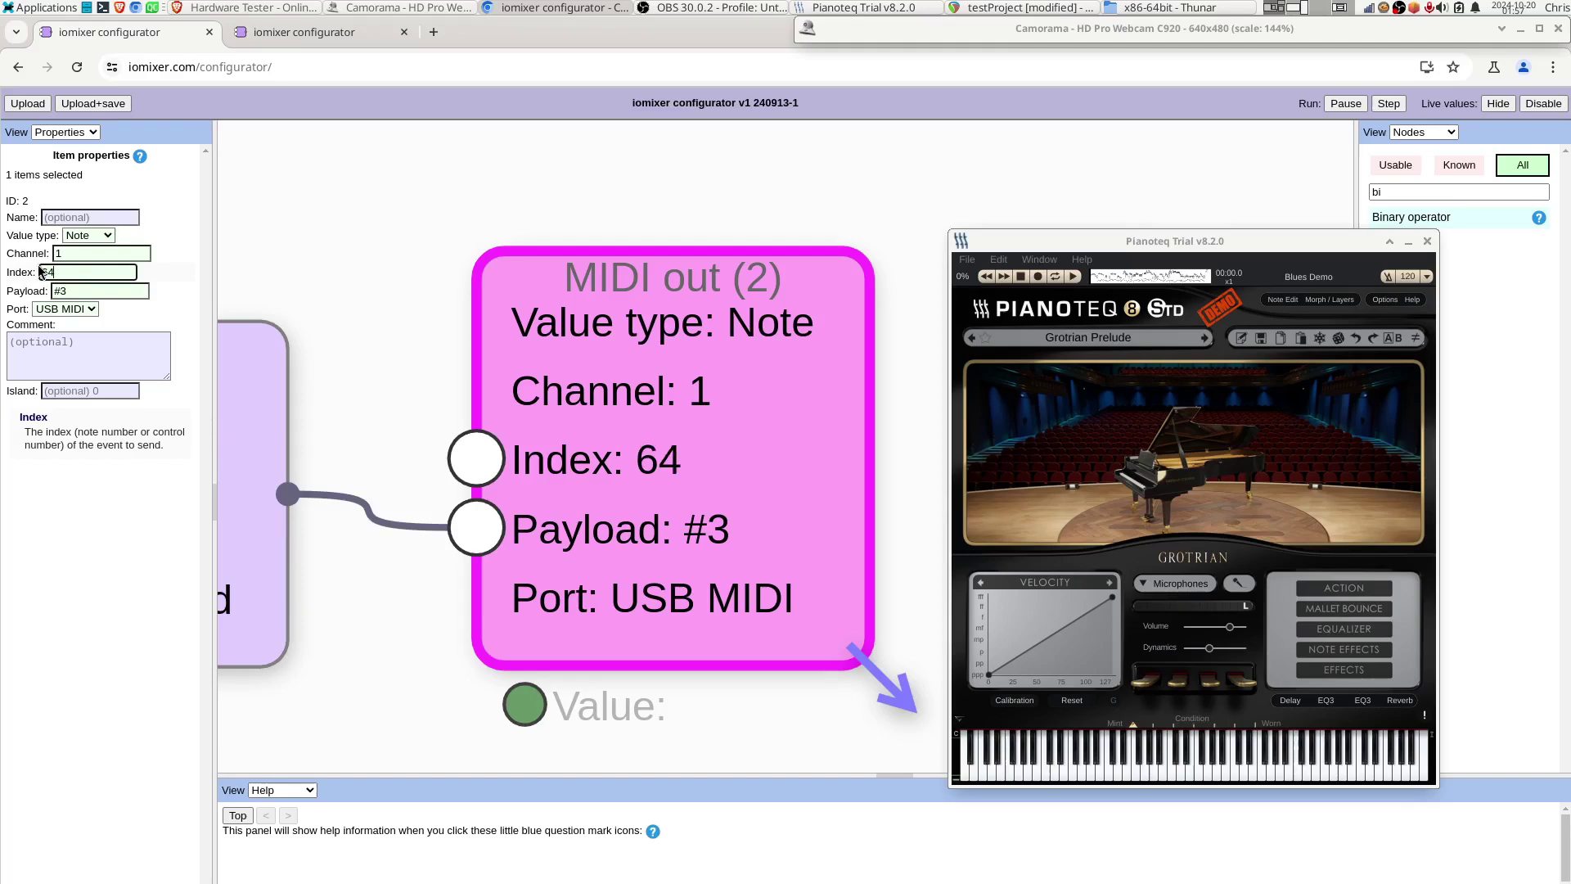
{"action": "left_click_drag", "start_coordinate": [48, 272], "coordinate": [23, 274]}
{"action": "left_click_drag", "start_coordinate": [651, 463], "coordinate": [585, 450]}
{"action": "left_click", "coordinate": [290, 16]}
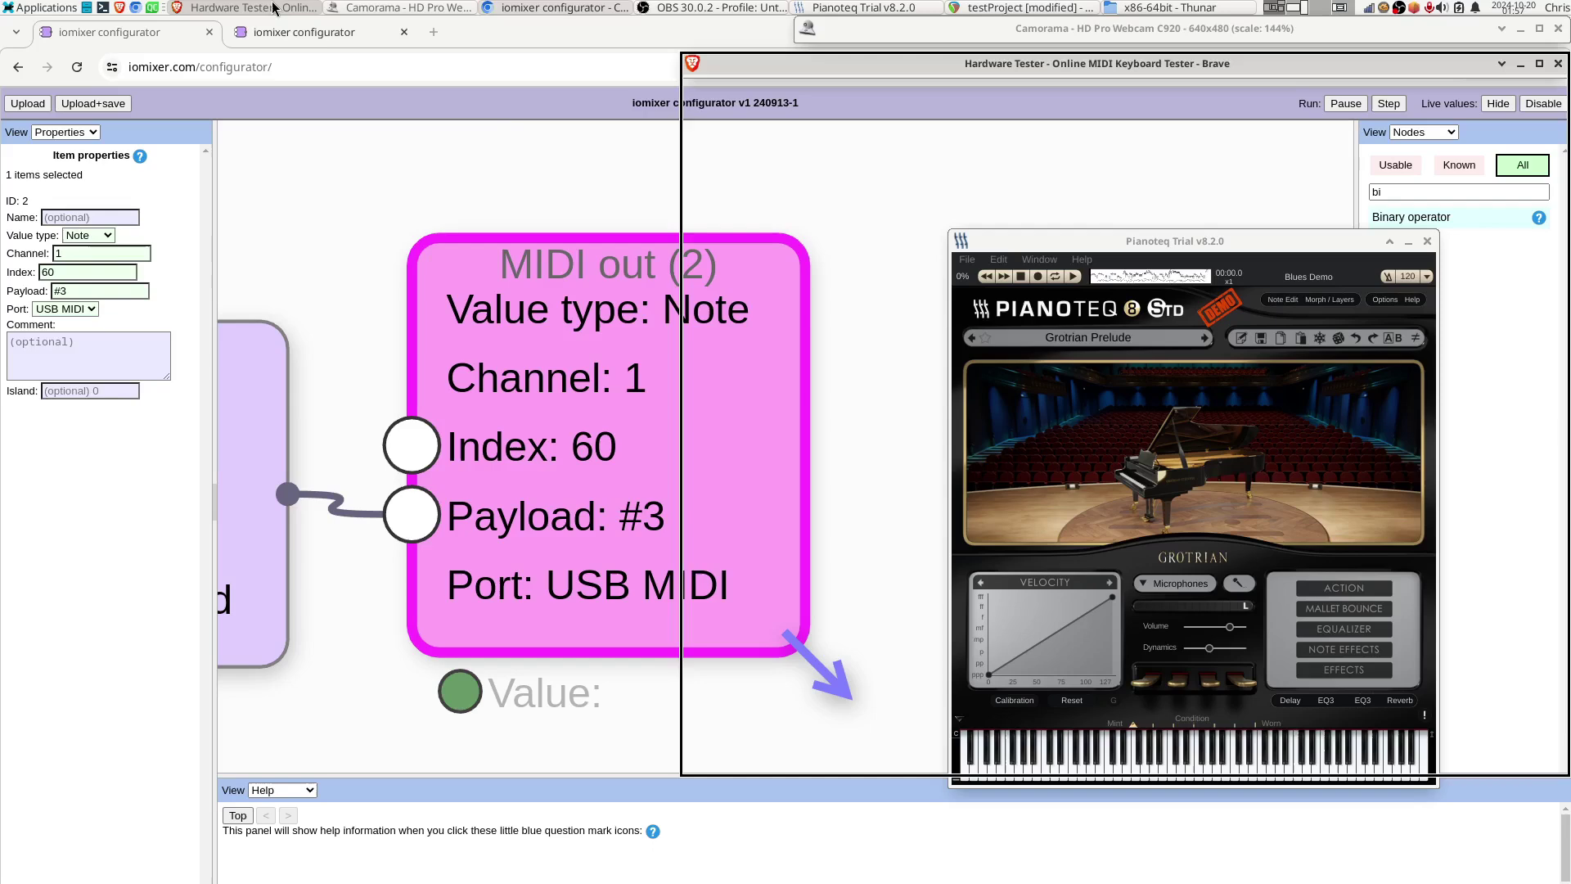
- Arrange the Pianoteq, MIDI tester and Camorama windows, rolling up the webcam view
{"action": "left_click", "coordinate": [1502, 64]}
{"action": "left_click_drag", "start_coordinate": [1304, 239], "coordinate": [1364, 303]}
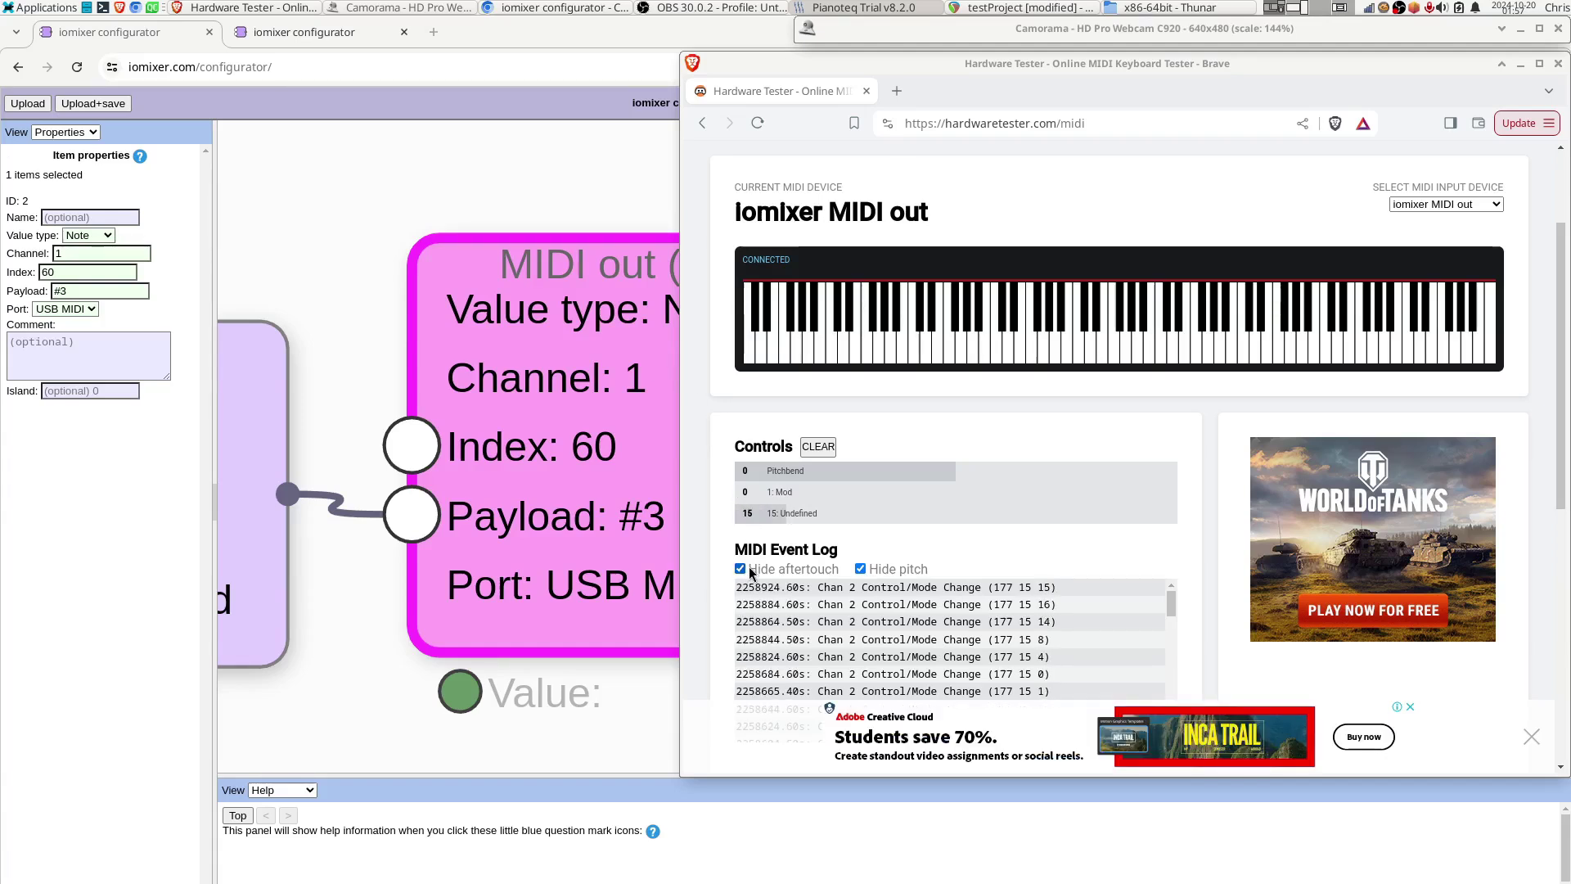
{"action": "left_click_drag", "start_coordinate": [916, 63], "coordinate": [343, 100]}
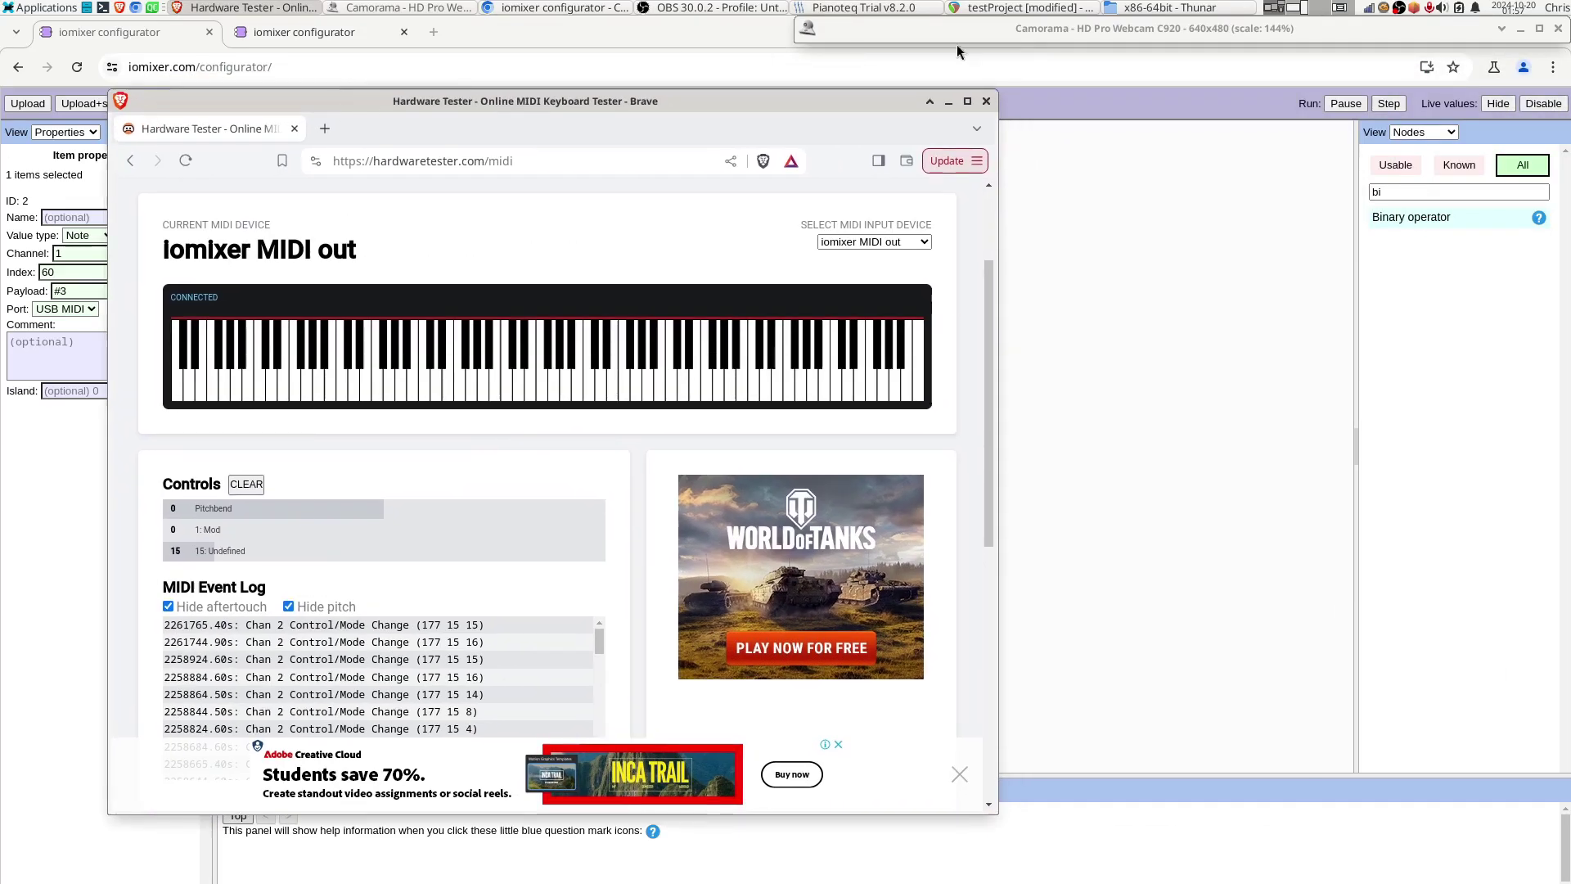
{"action": "left_click", "coordinate": [1501, 33]}
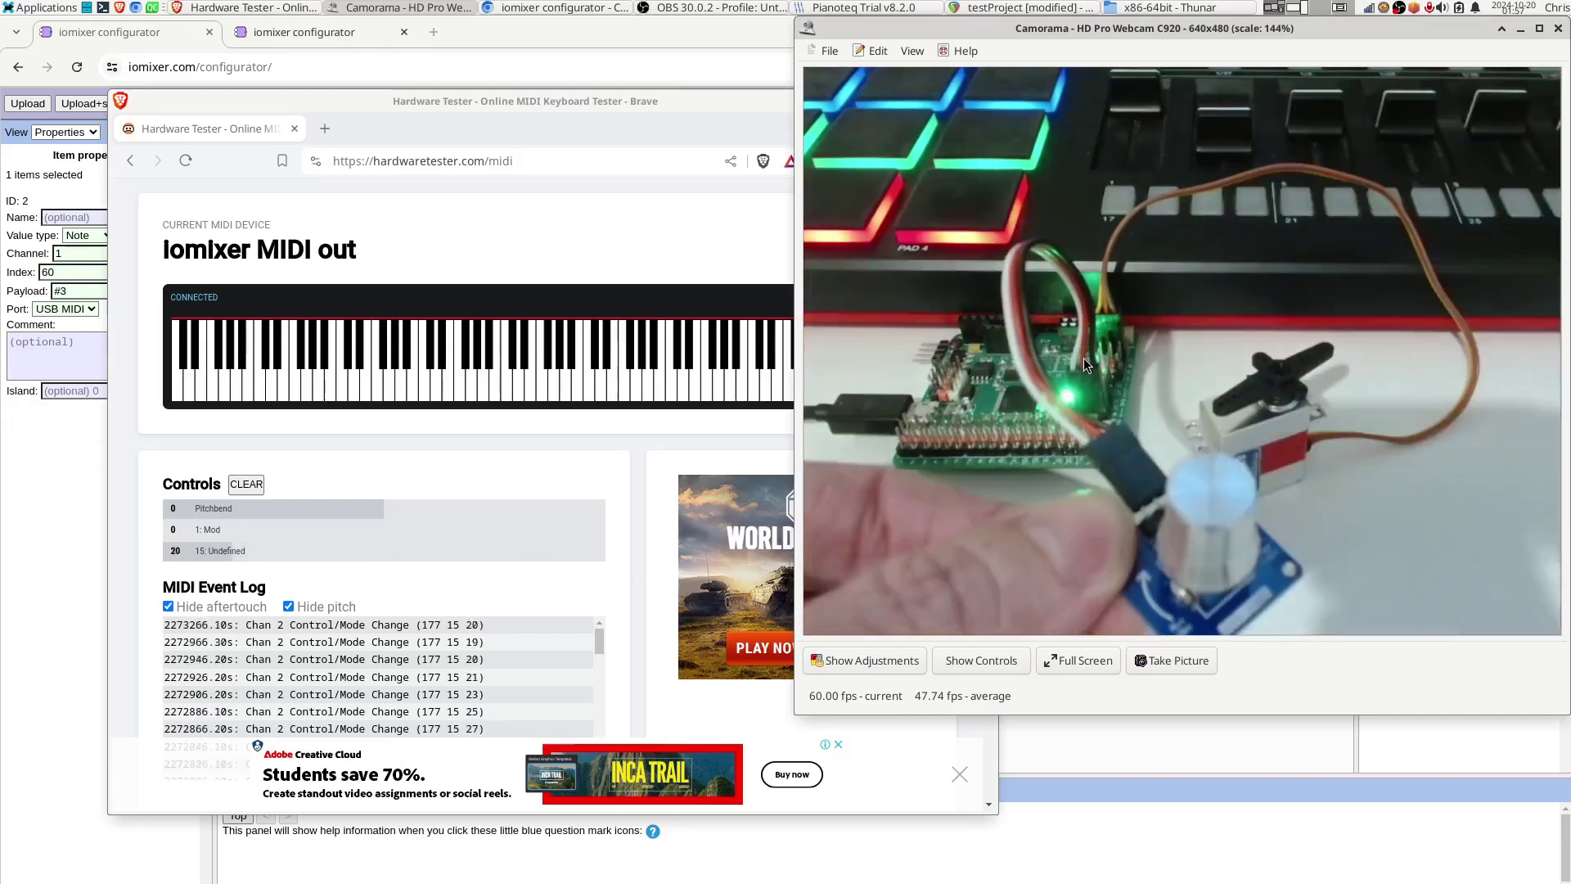
{"action": "left_click", "coordinate": [118, 445]}
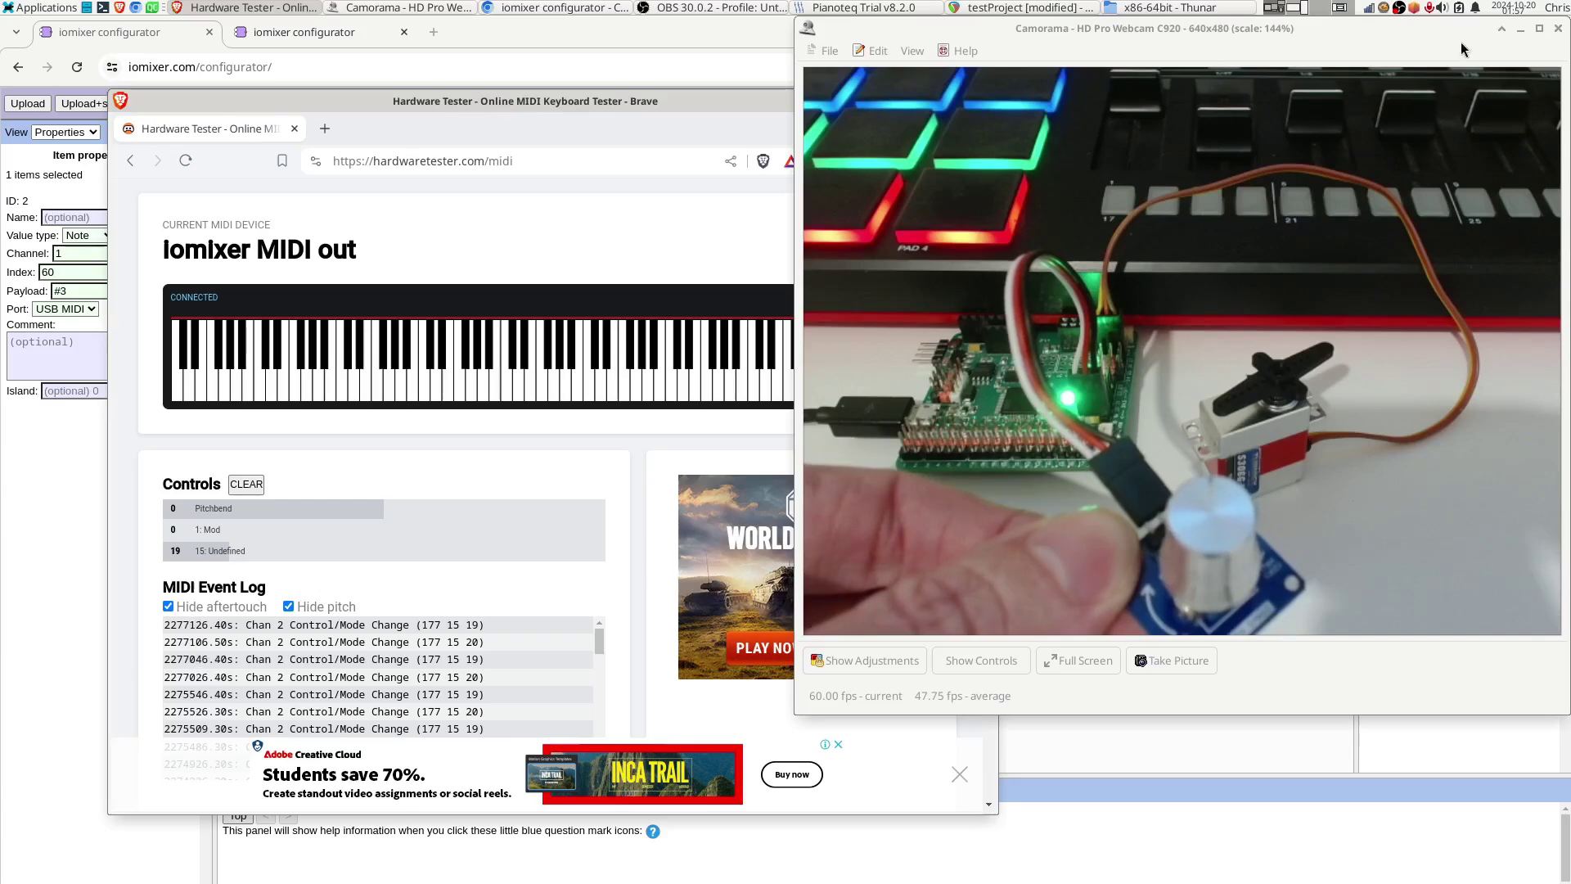
{"action": "left_click", "coordinate": [1503, 29]}
- Keep iomixer MIDI out as the tester's MIDI input and upload the graph to the device
{"action": "left_click", "coordinate": [925, 243]}
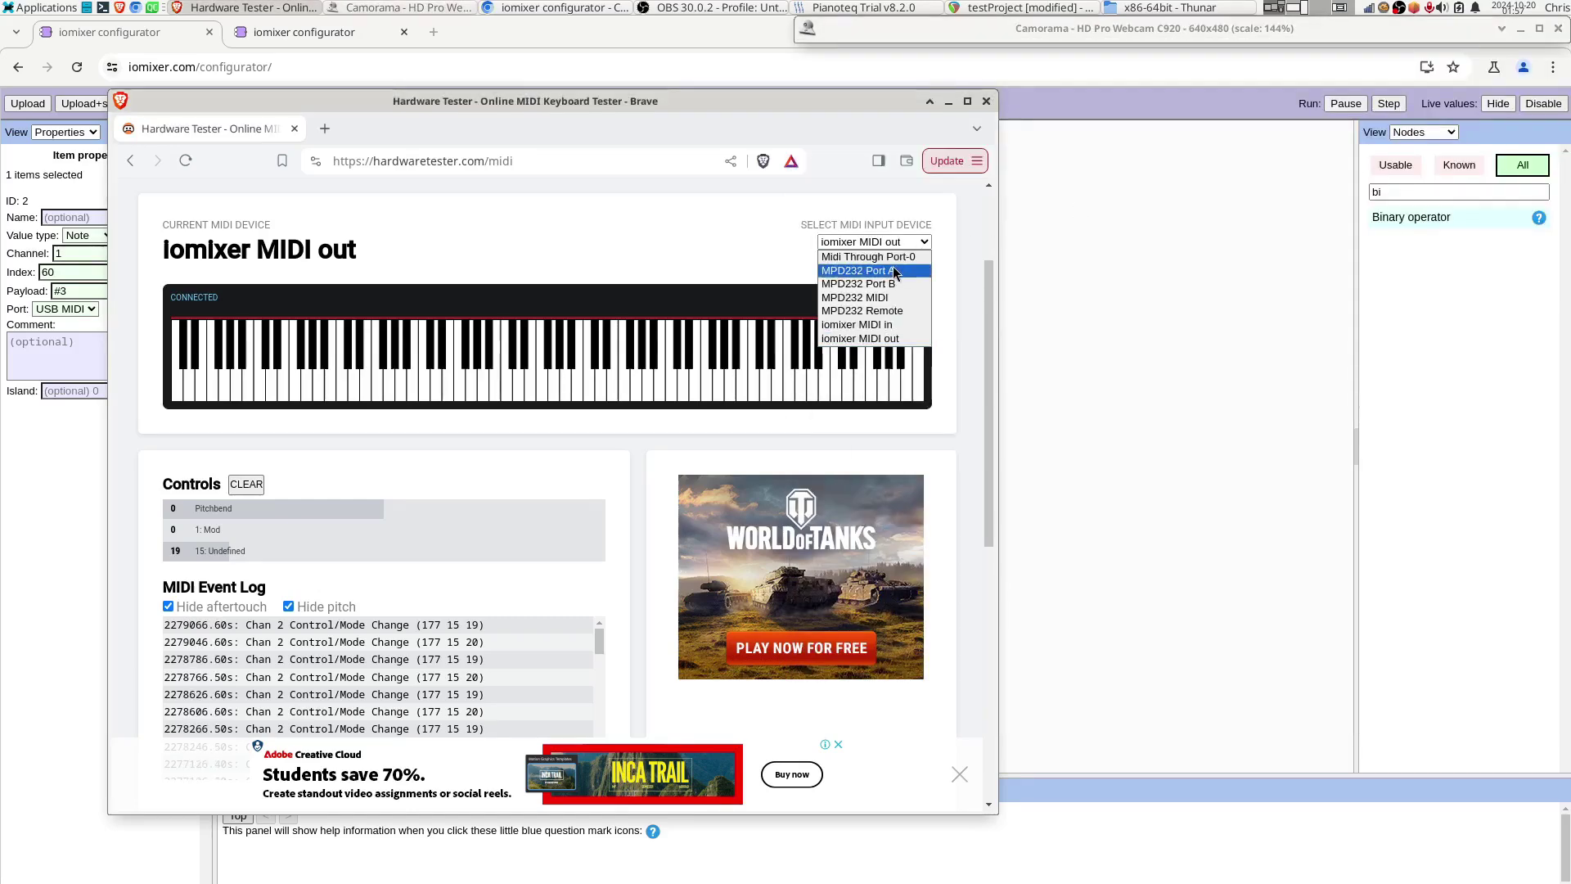
{"action": "left_click", "coordinate": [949, 249]}
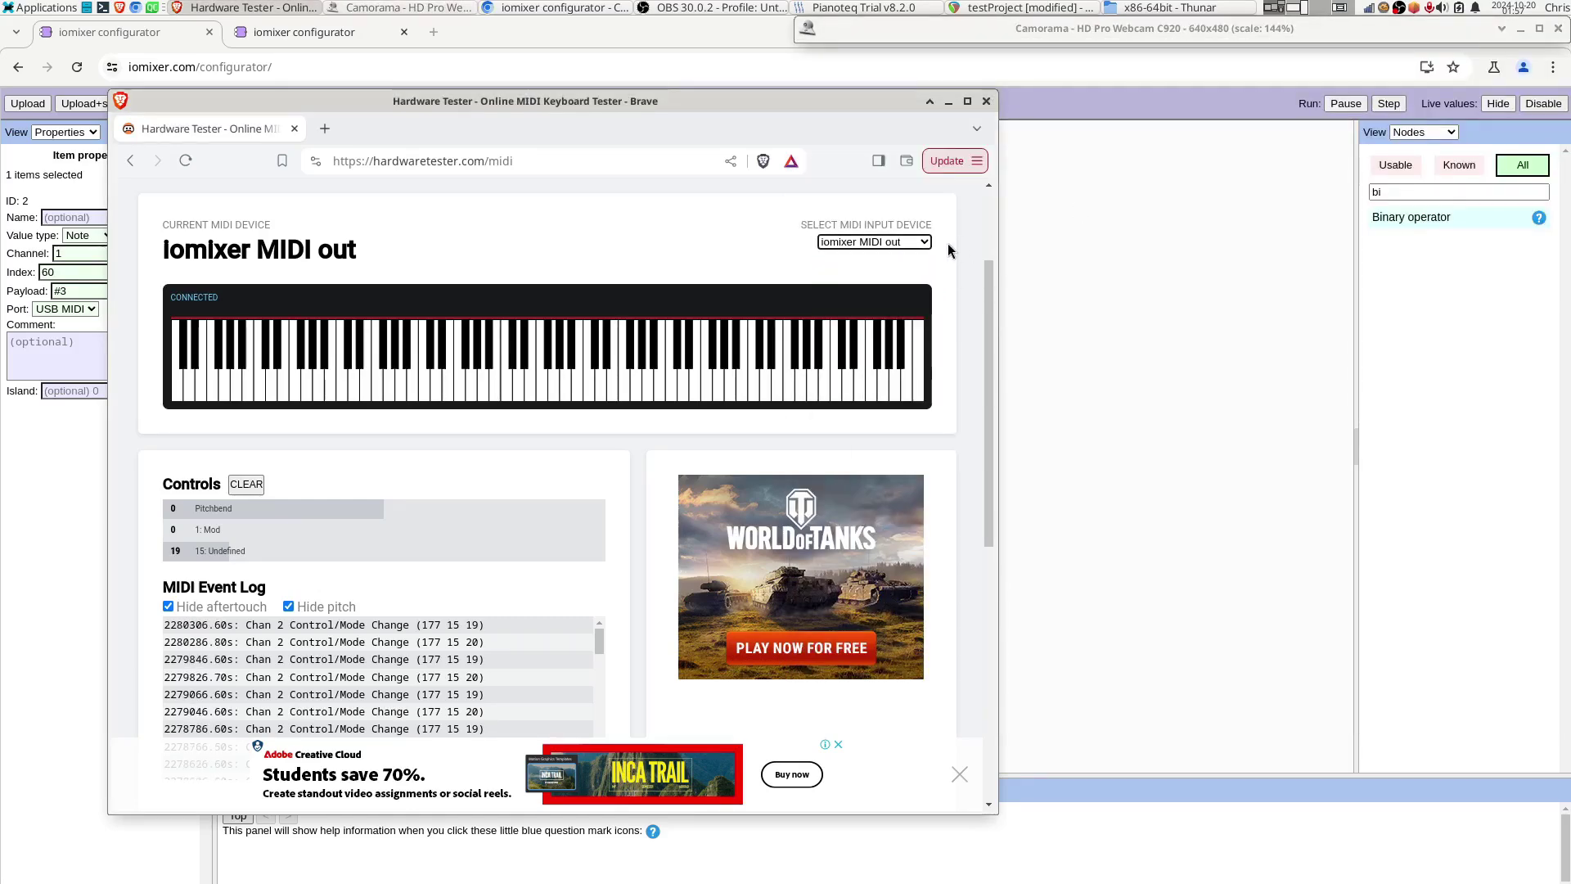
{"action": "left_click_drag", "start_coordinate": [638, 115], "coordinate": [1151, 93]}
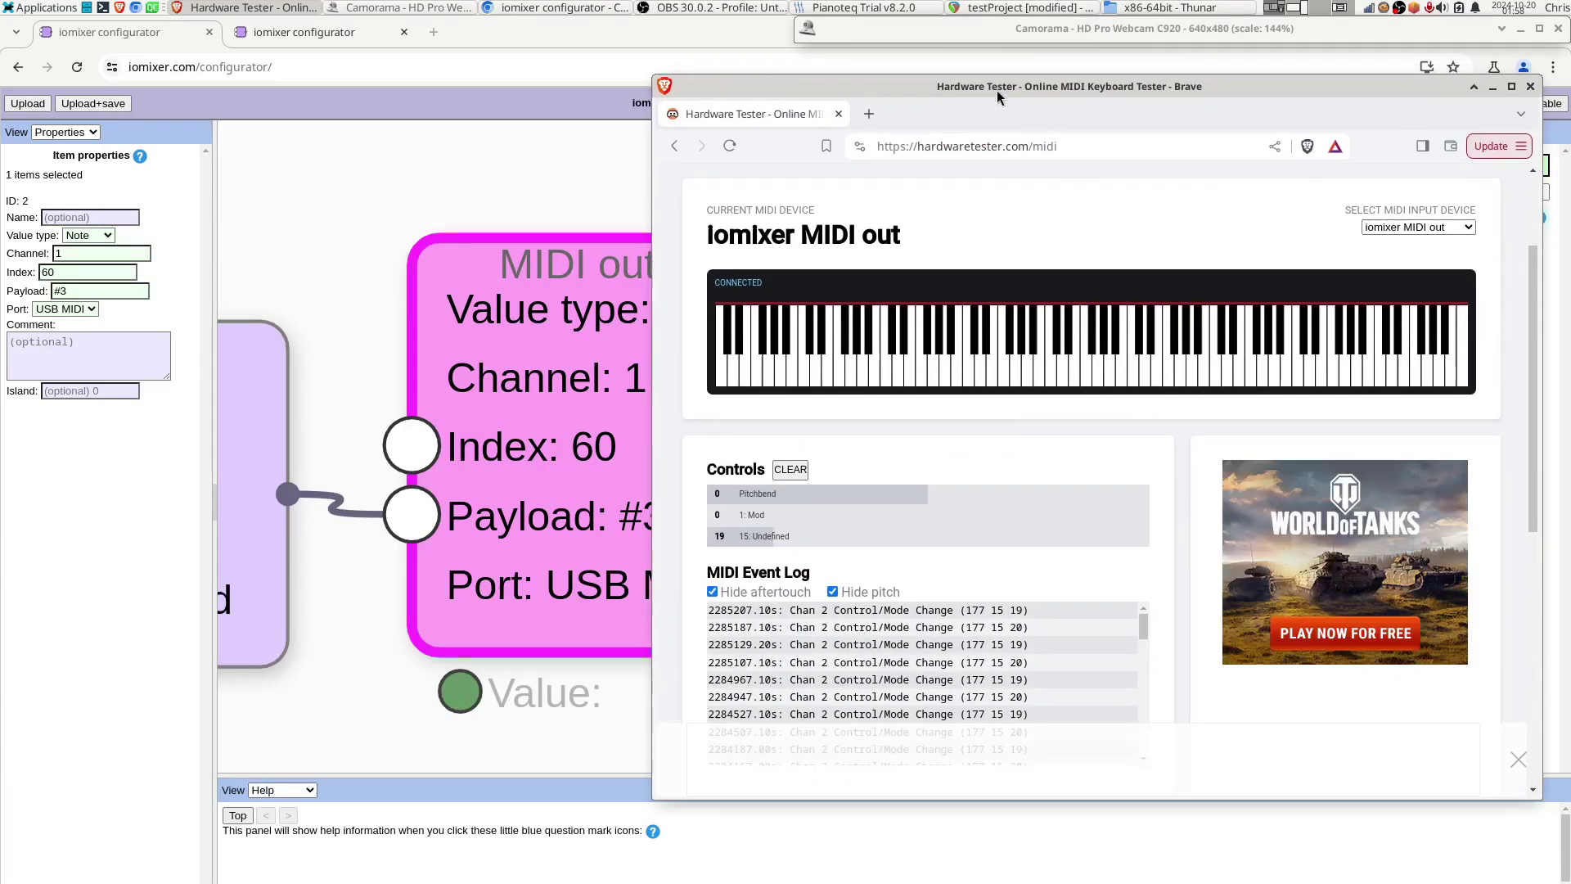
{"action": "left_click_drag", "start_coordinate": [997, 87], "coordinate": [1117, 95]}
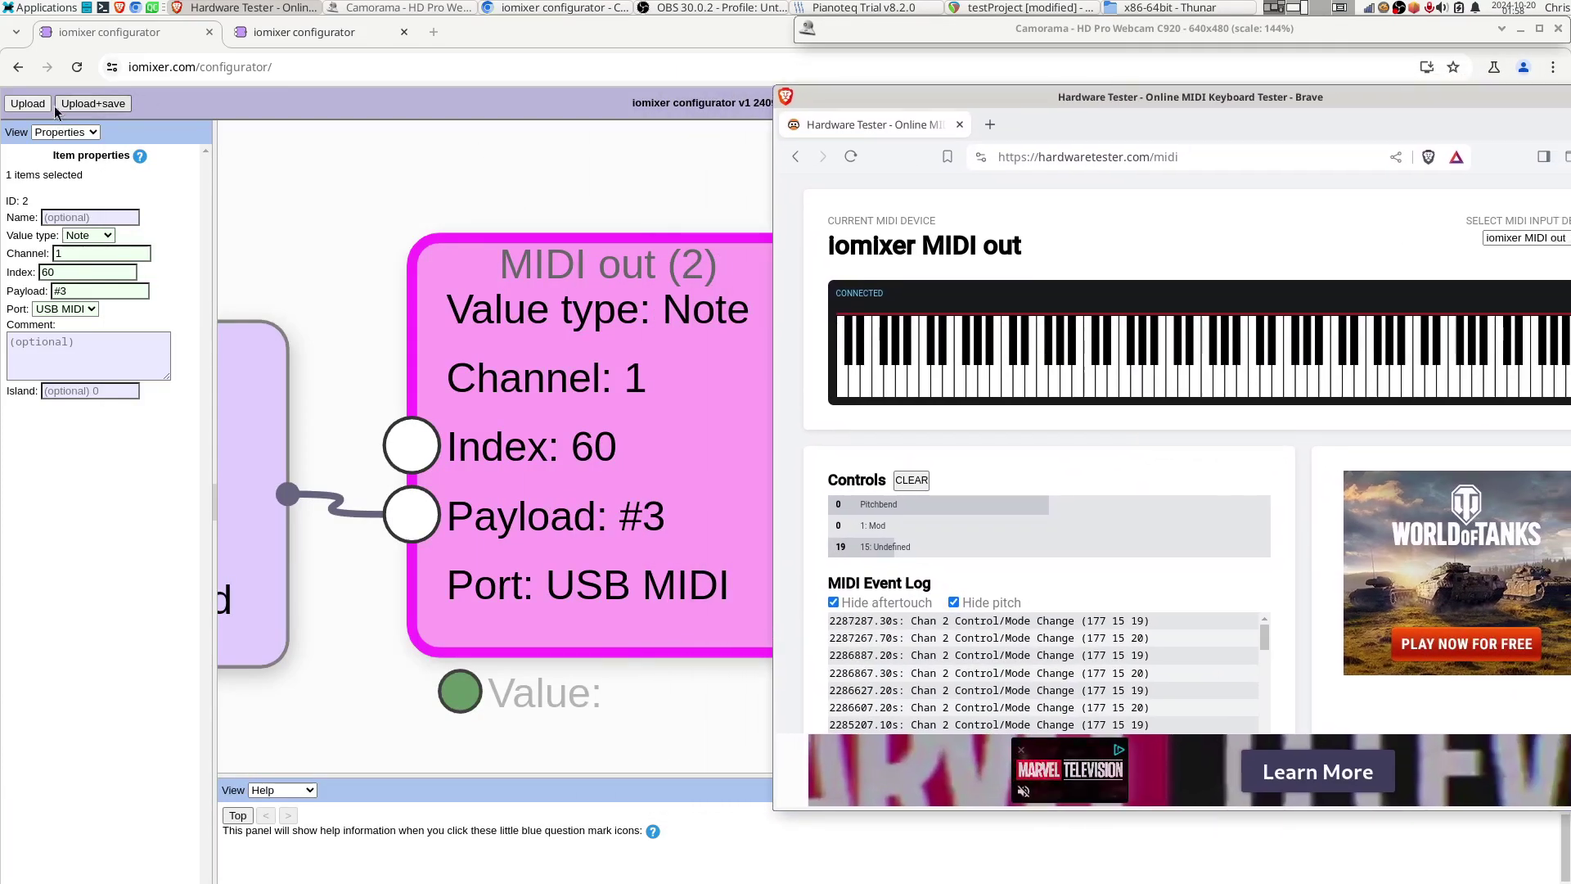
{"action": "left_click", "coordinate": [27, 105]}
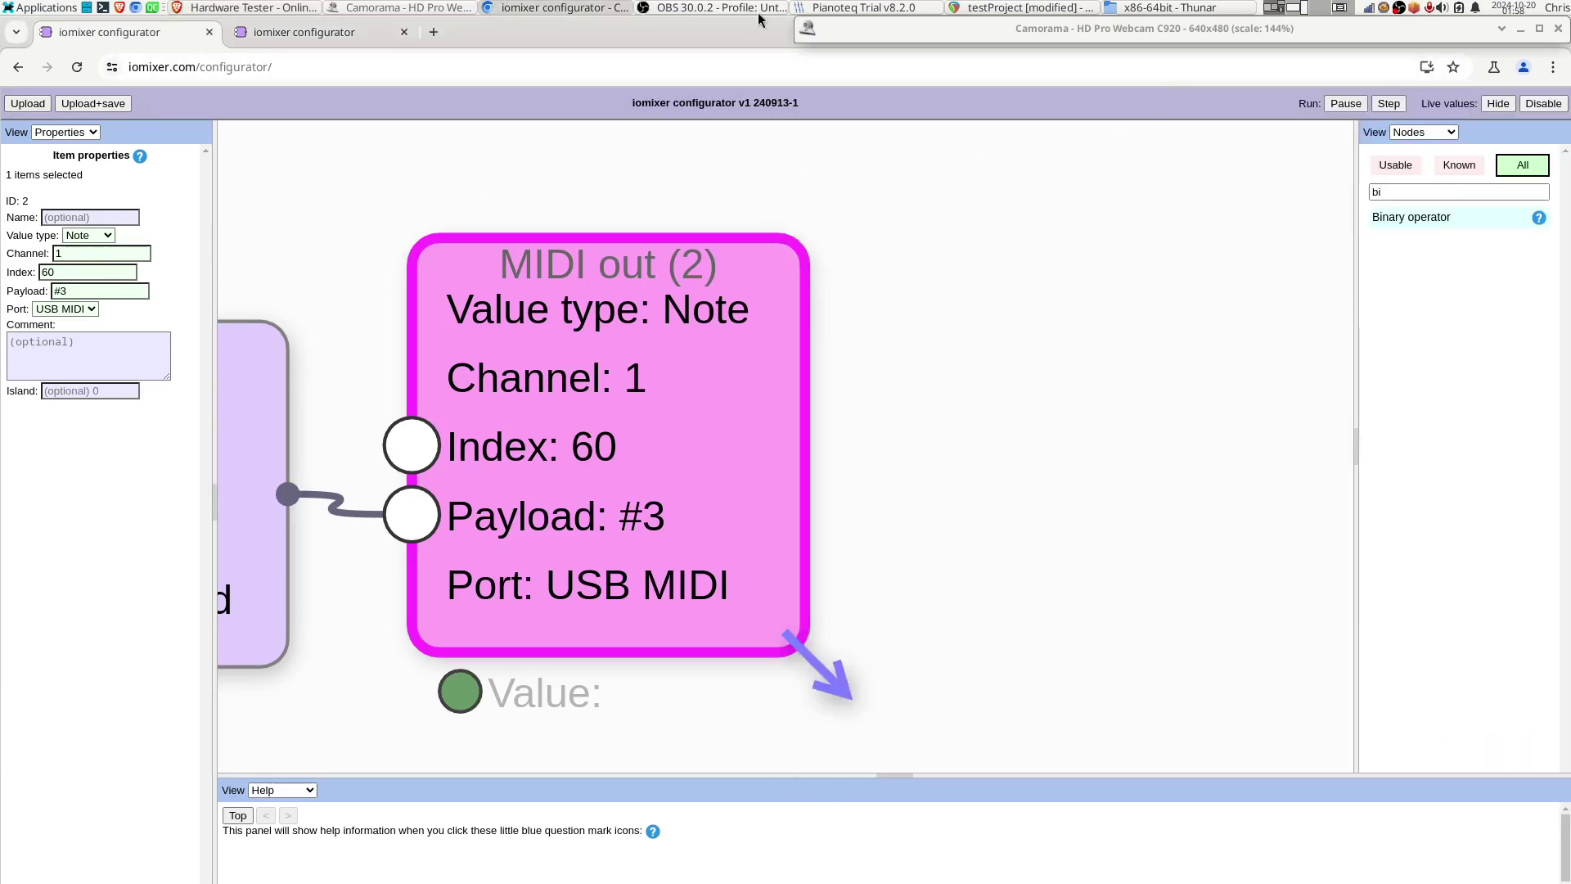
- Clear the MIDI Event Log and uncheck Hide aftertouch to see C4 aftertouch values
{"action": "key", "text": "alt+Tab"}
{"action": "key", "text": "alt+Tab"}
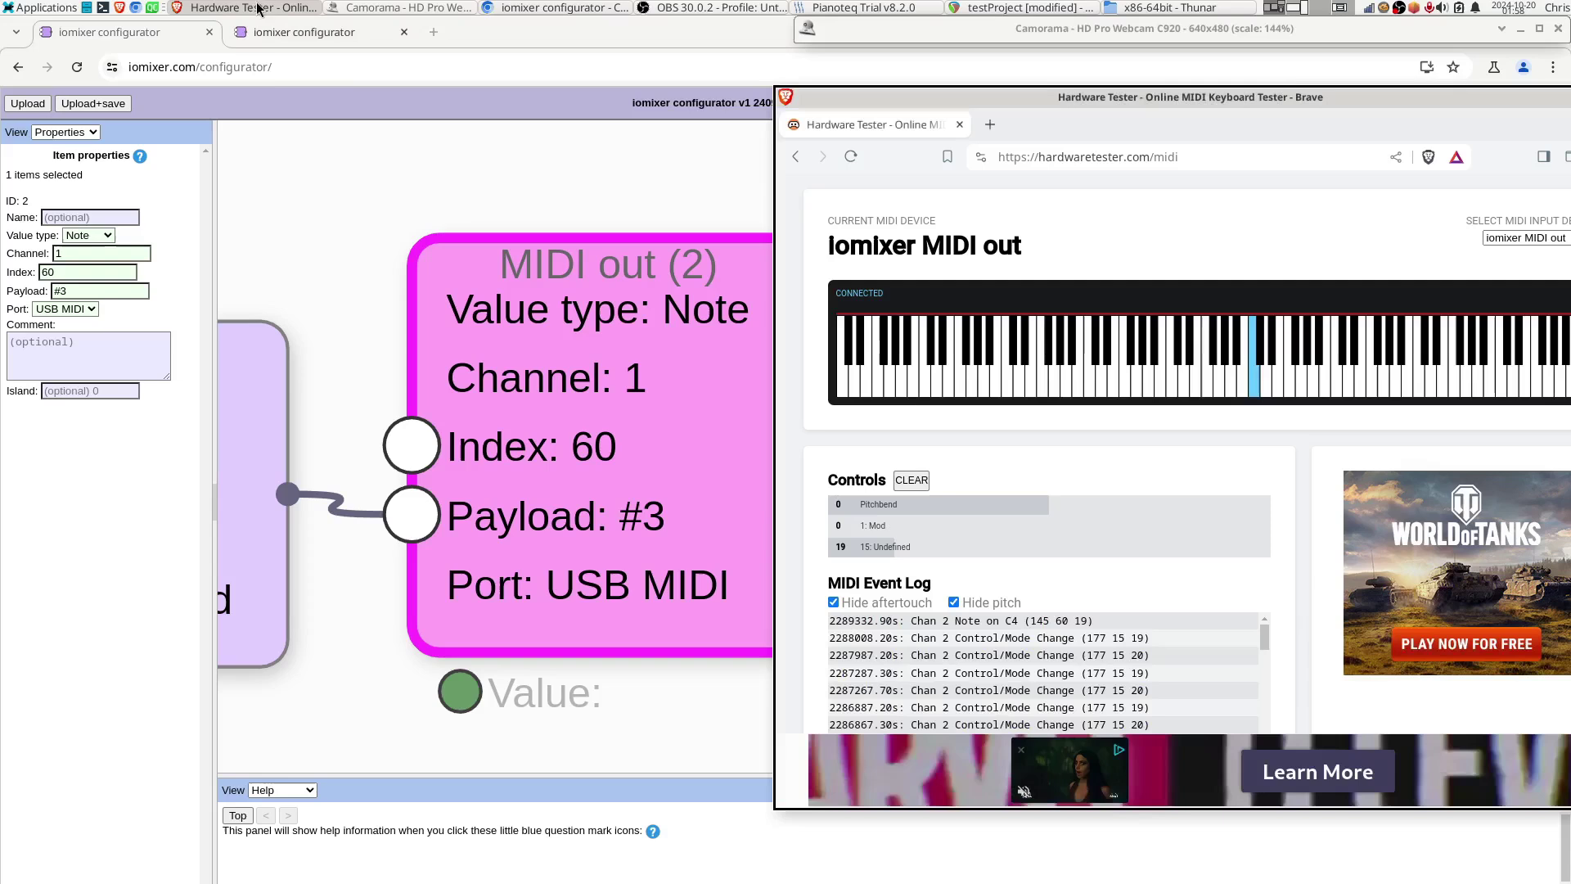
{"action": "left_click_drag", "start_coordinate": [1031, 102], "coordinate": [750, 85]}
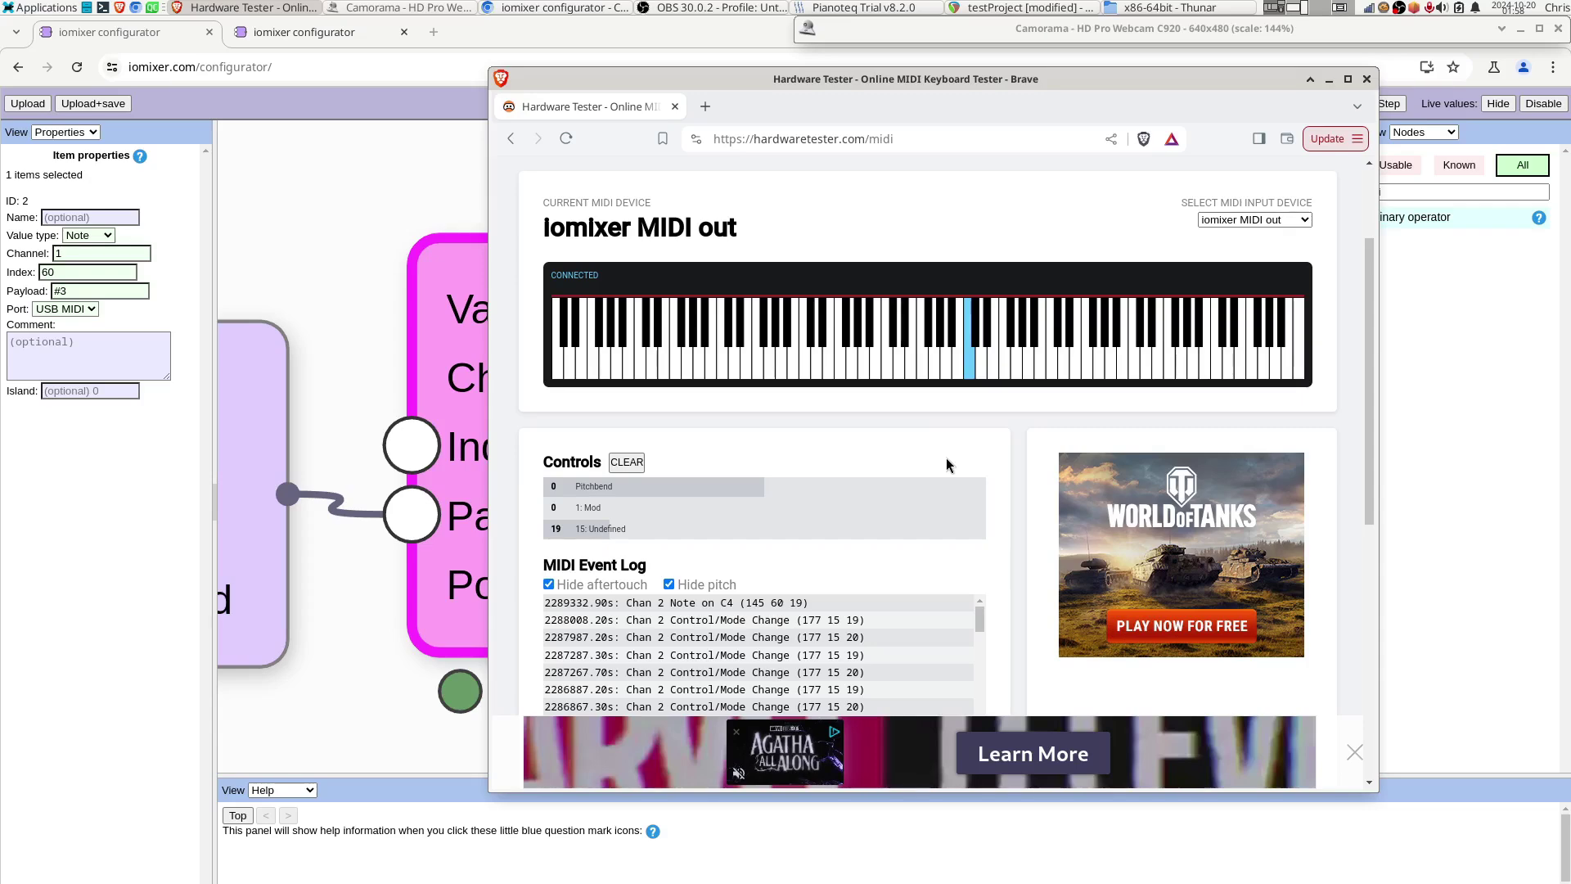
{"action": "left_click", "coordinate": [1501, 30]}
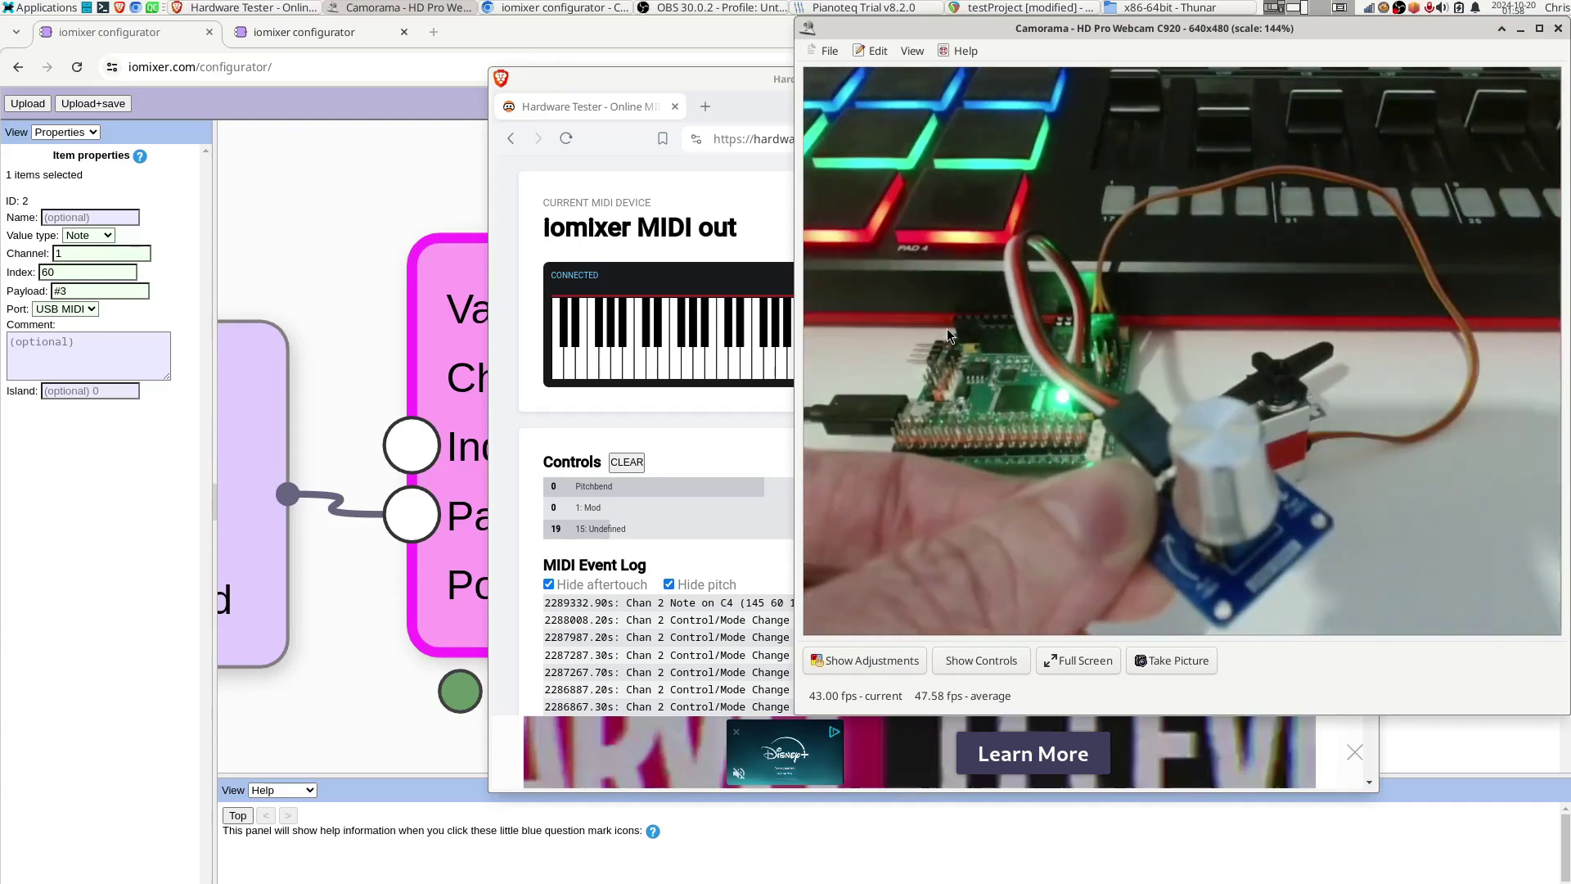
{"action": "left_click_drag", "start_coordinate": [700, 108], "coordinate": [293, 115]}
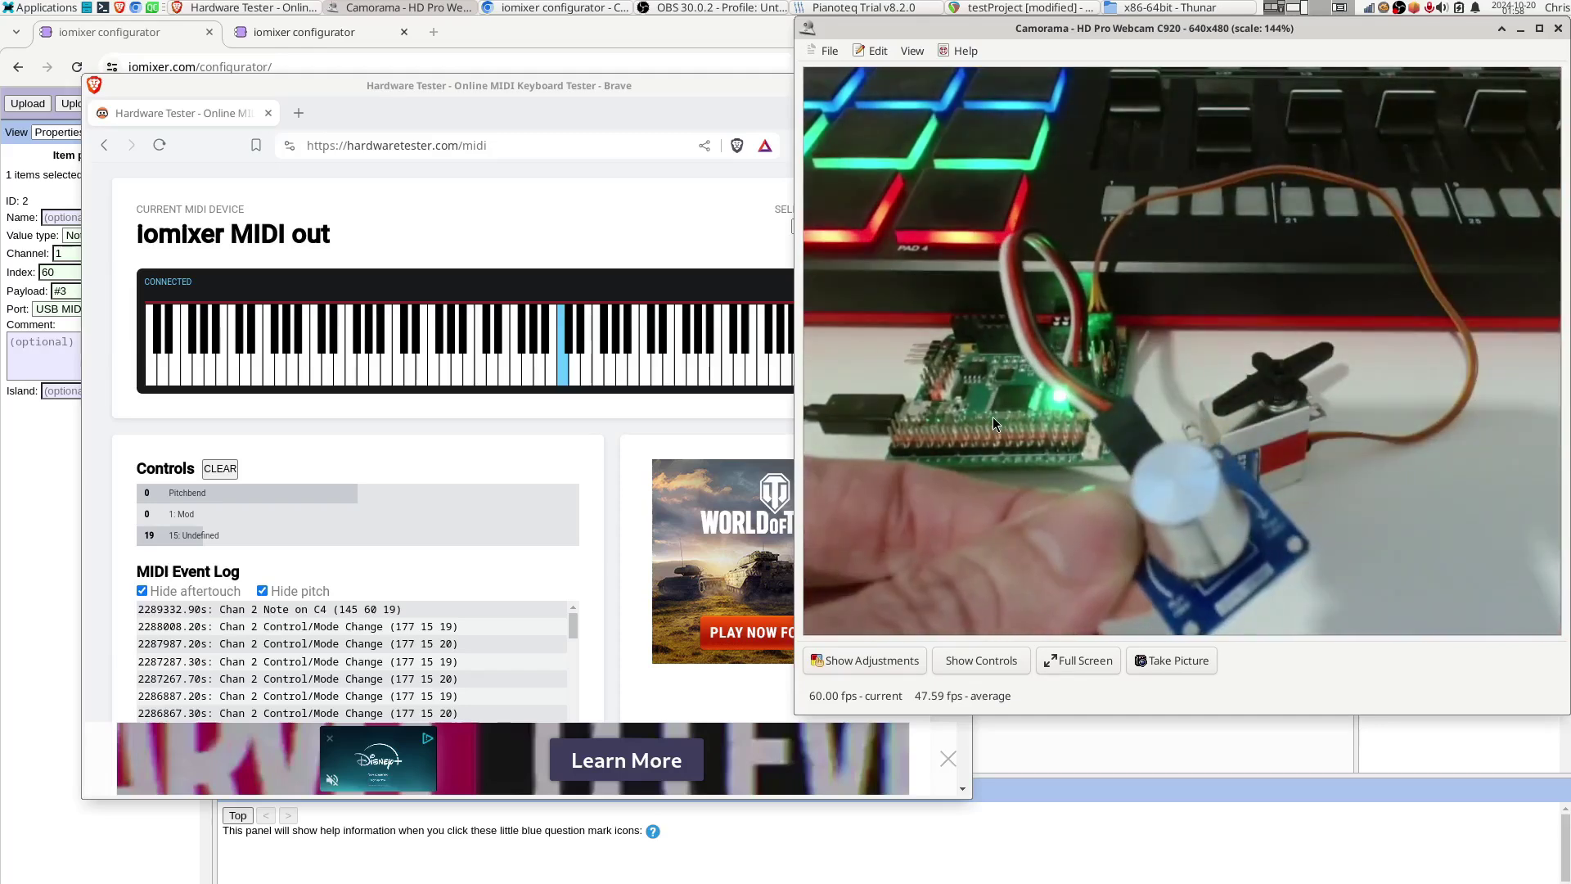
{"action": "left_click", "coordinate": [221, 468]}
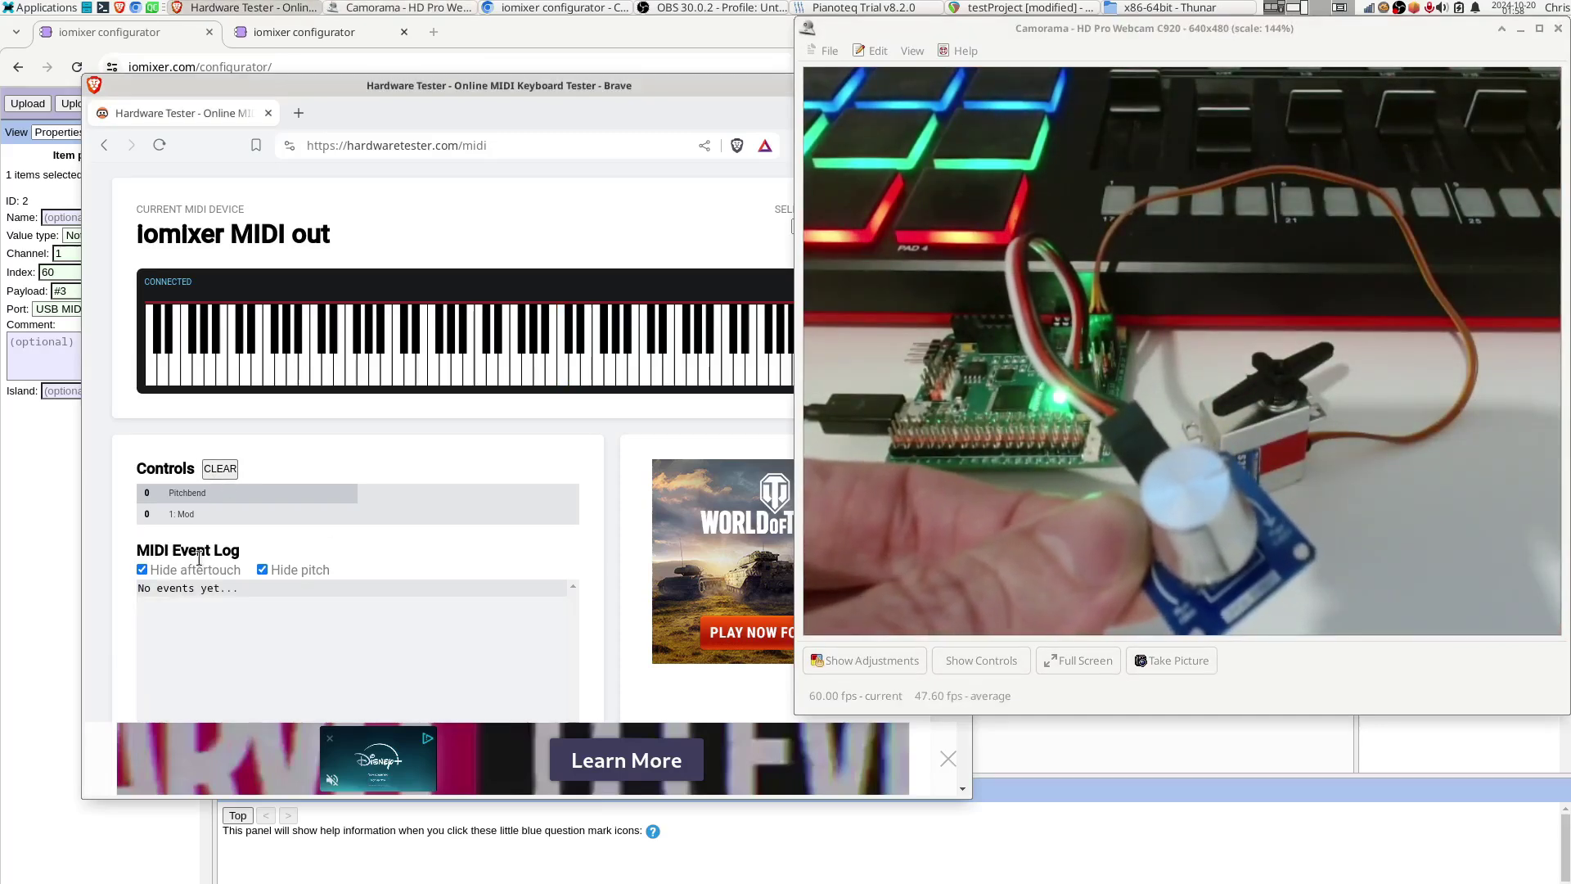
{"action": "left_click", "coordinate": [143, 568]}
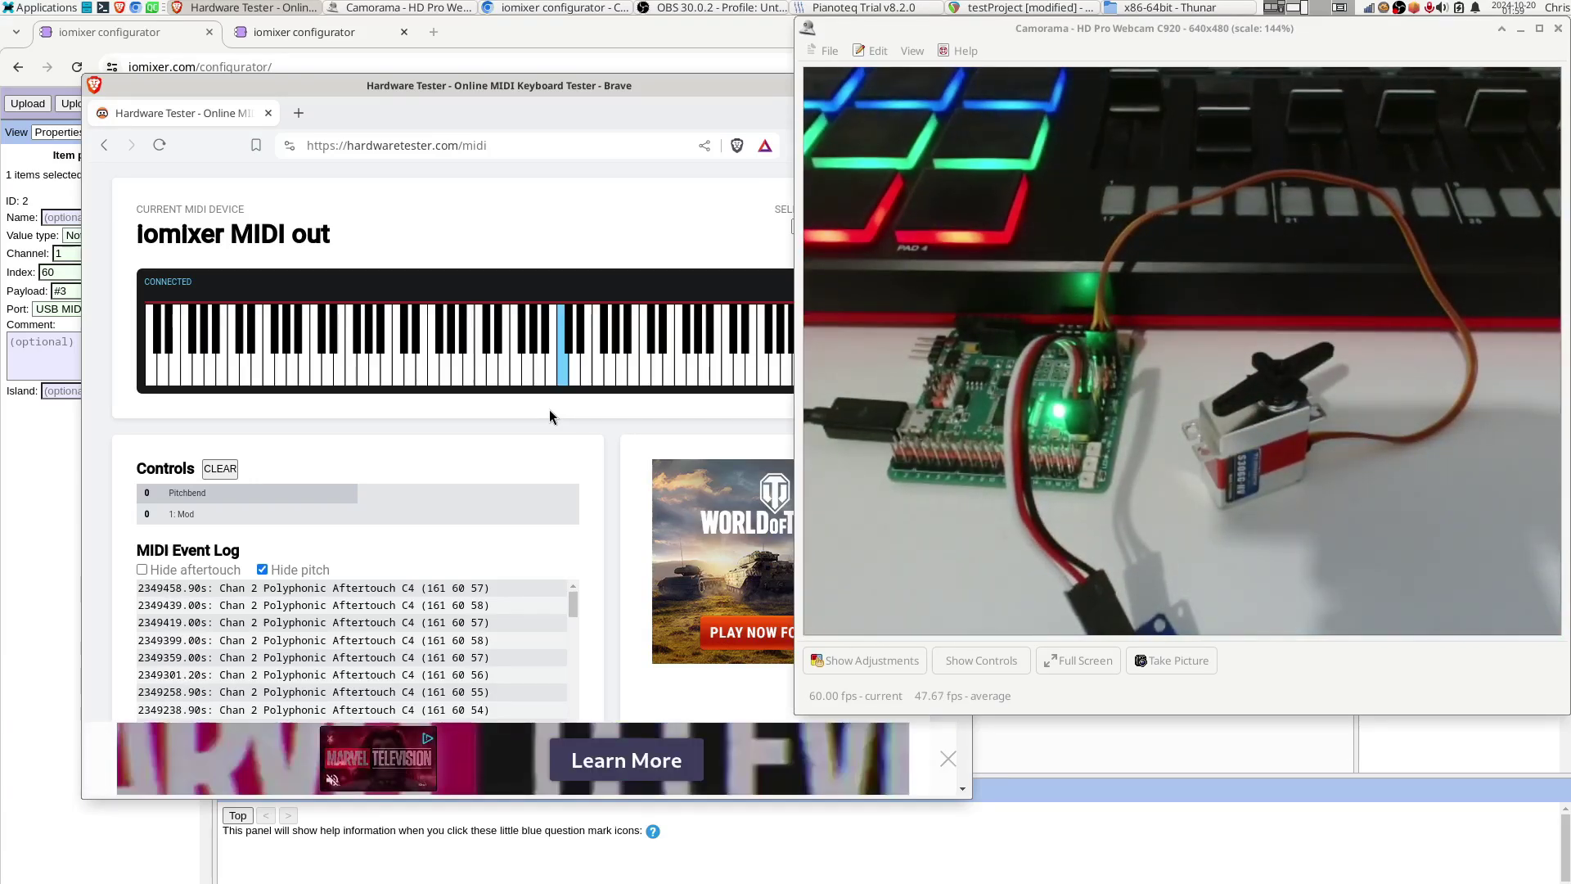
- Add a Binary operator node between the Analog input and MIDI out nodes
{"action": "left_click", "coordinate": [130, 37]}
{"action": "scroll", "coordinate": [703, 407], "scroll_direction": "down", "scroll_amount": 3}
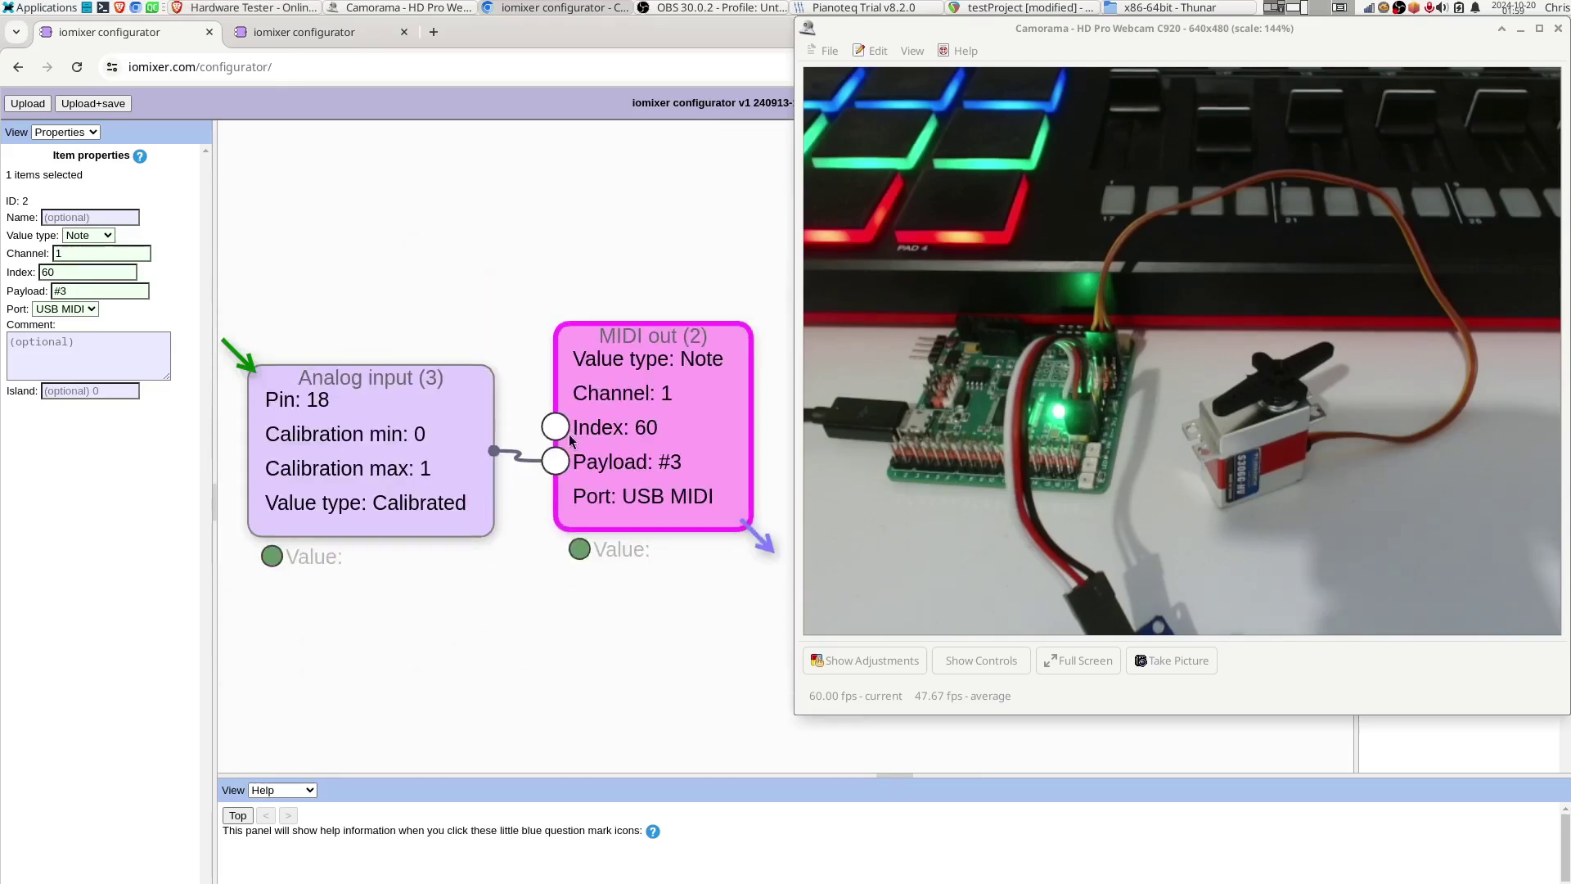
{"action": "left_click", "coordinate": [1501, 30]}
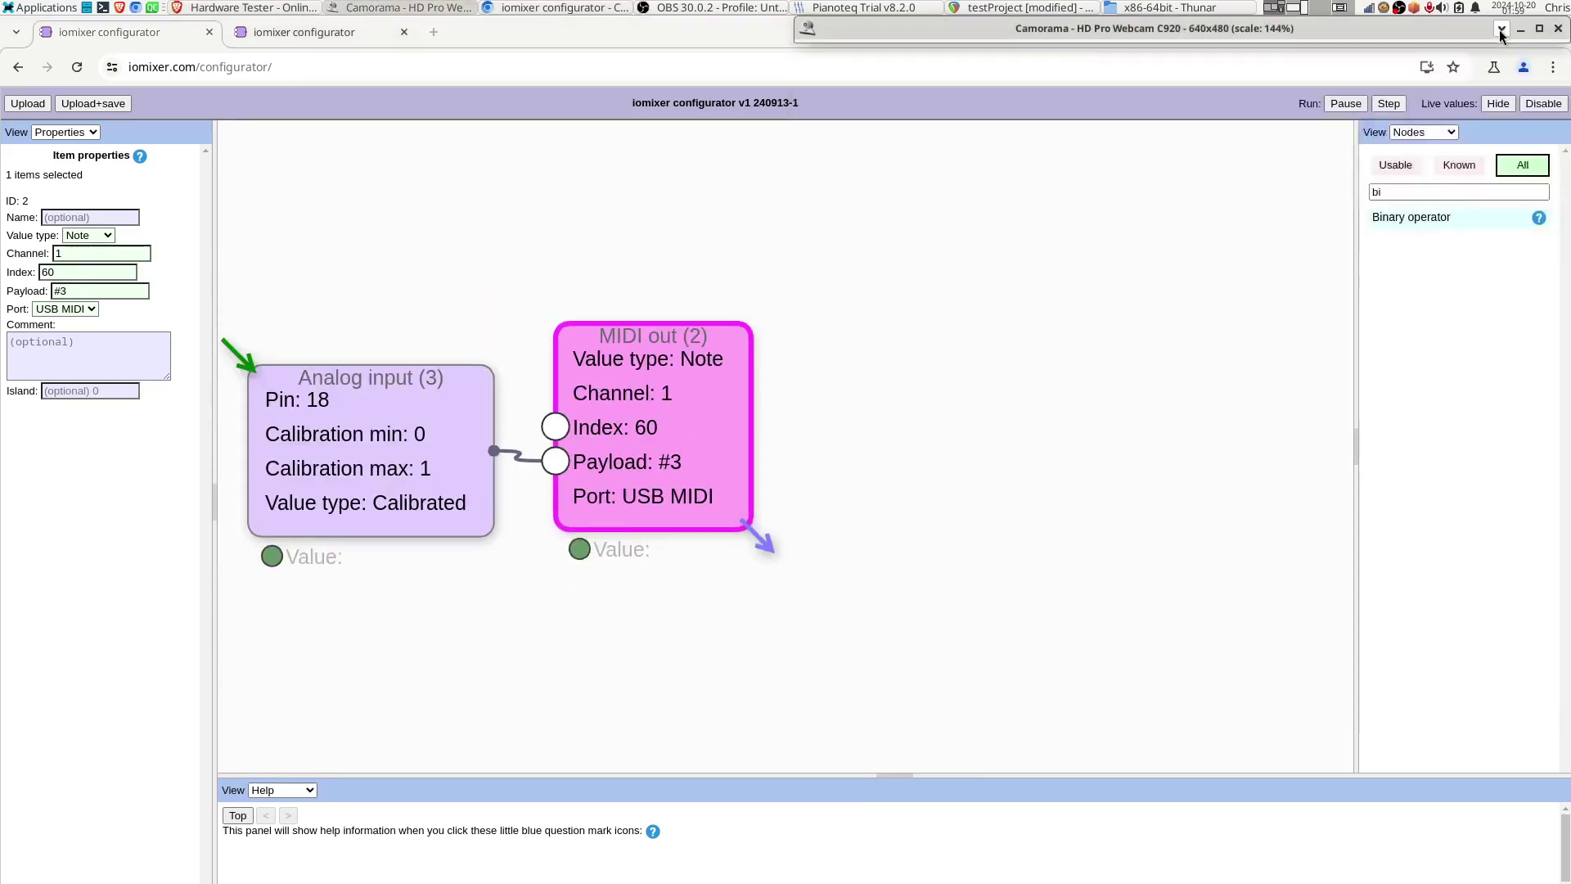
{"action": "left_click_drag", "start_coordinate": [721, 398], "coordinate": [619, 226]}
{"action": "left_click", "coordinate": [1398, 220]}
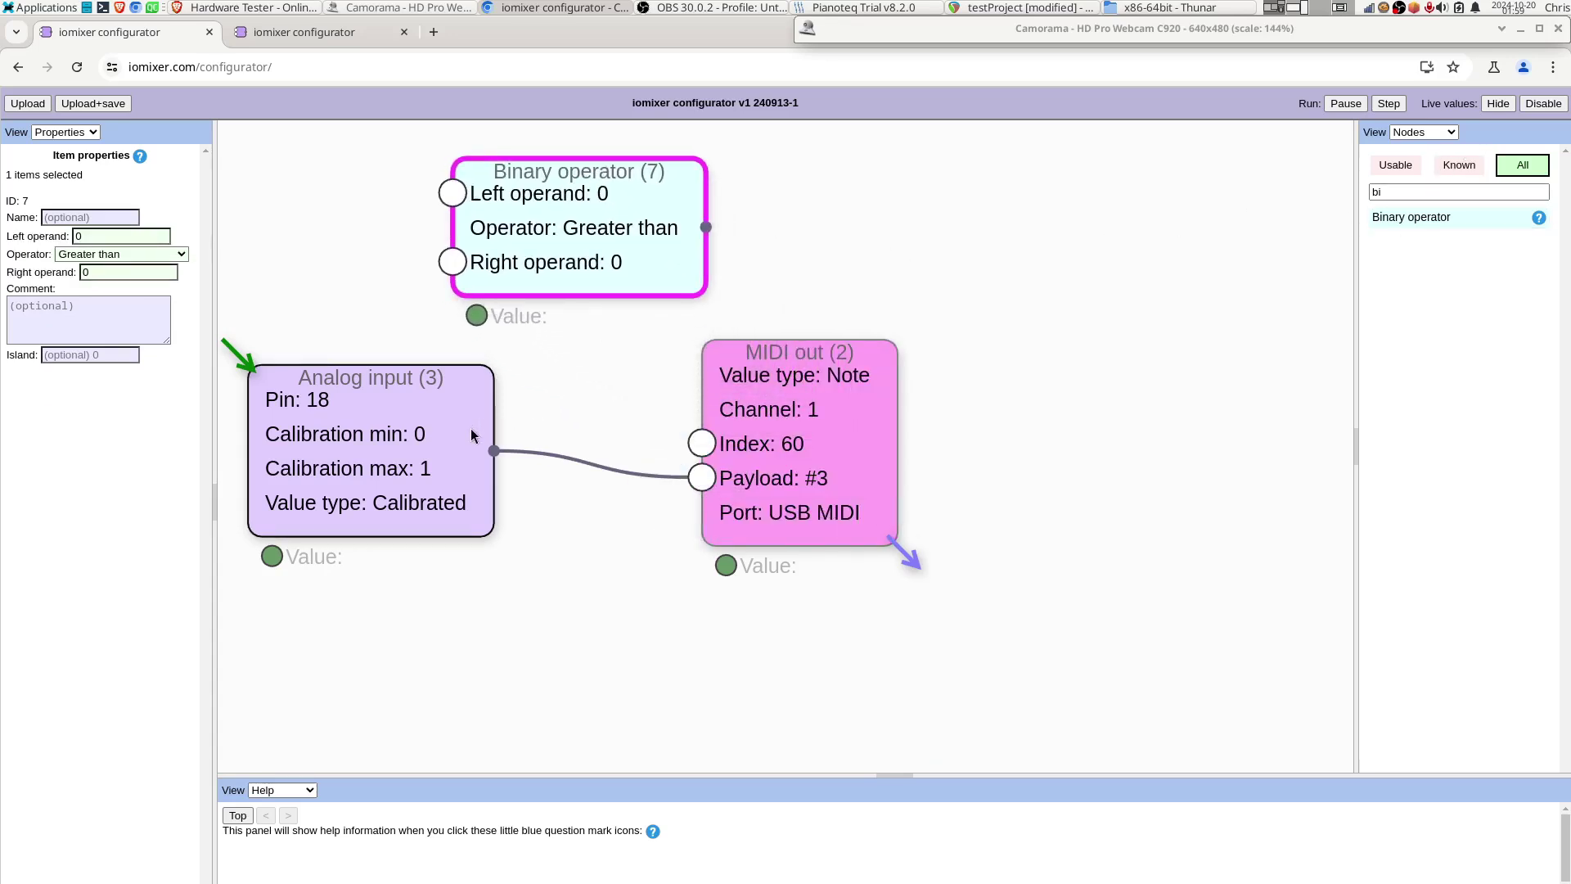
{"action": "left_click_drag", "start_coordinate": [470, 429], "coordinate": [471, 433]}
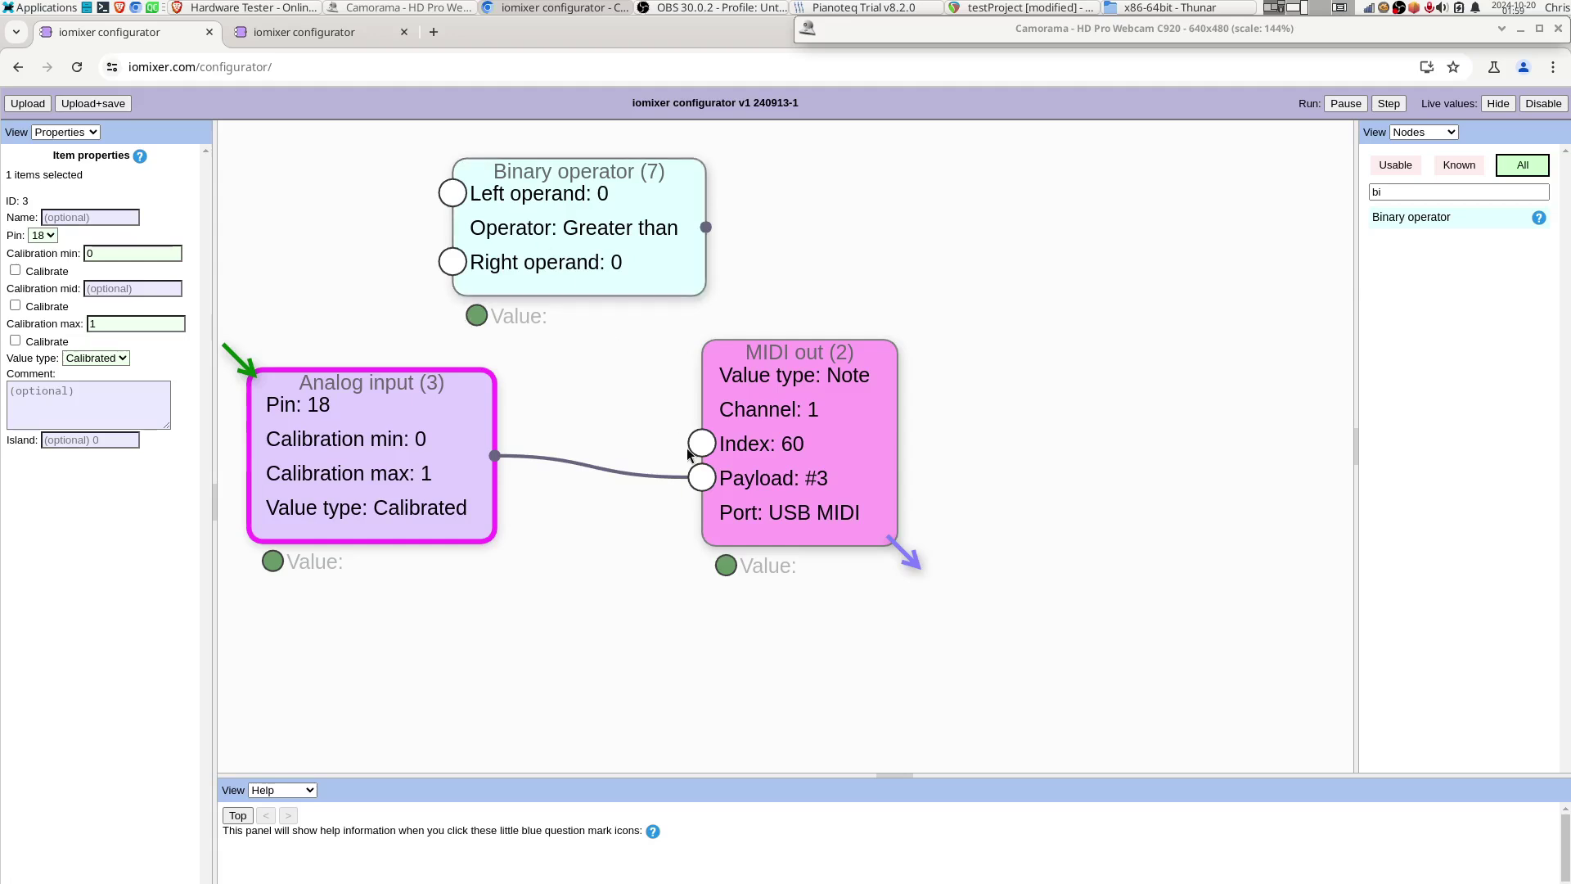
{"action": "left_click_drag", "start_coordinate": [622, 293], "coordinate": [645, 283]}
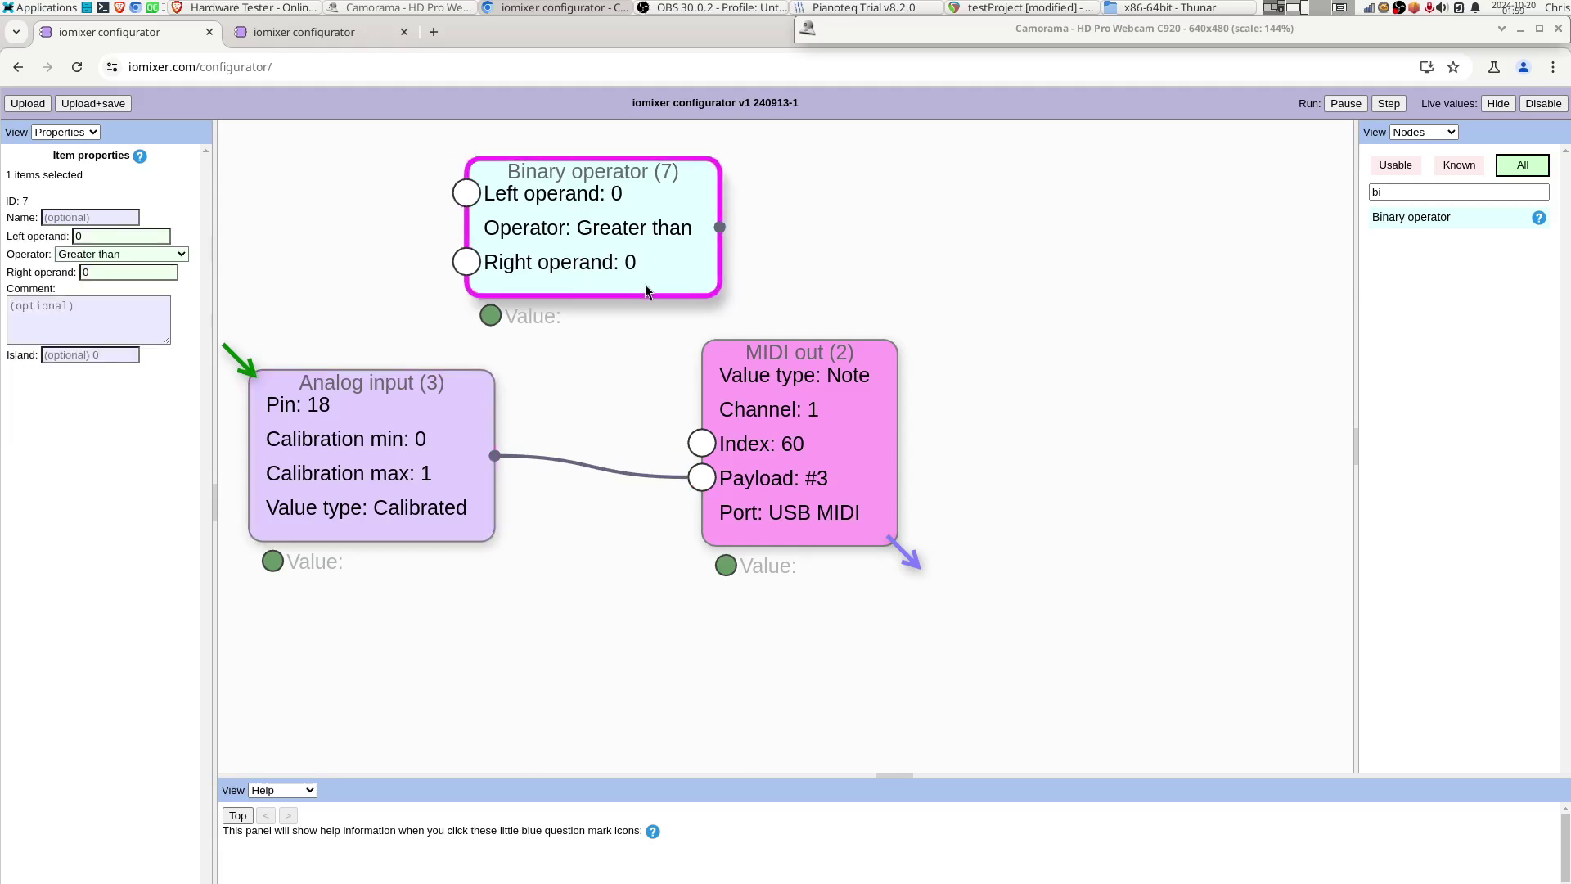
- Set Right operand to 0.5, wire Analog input to Left operand and result to Payload, then upload
{"action": "left_click", "coordinate": [129, 266]}
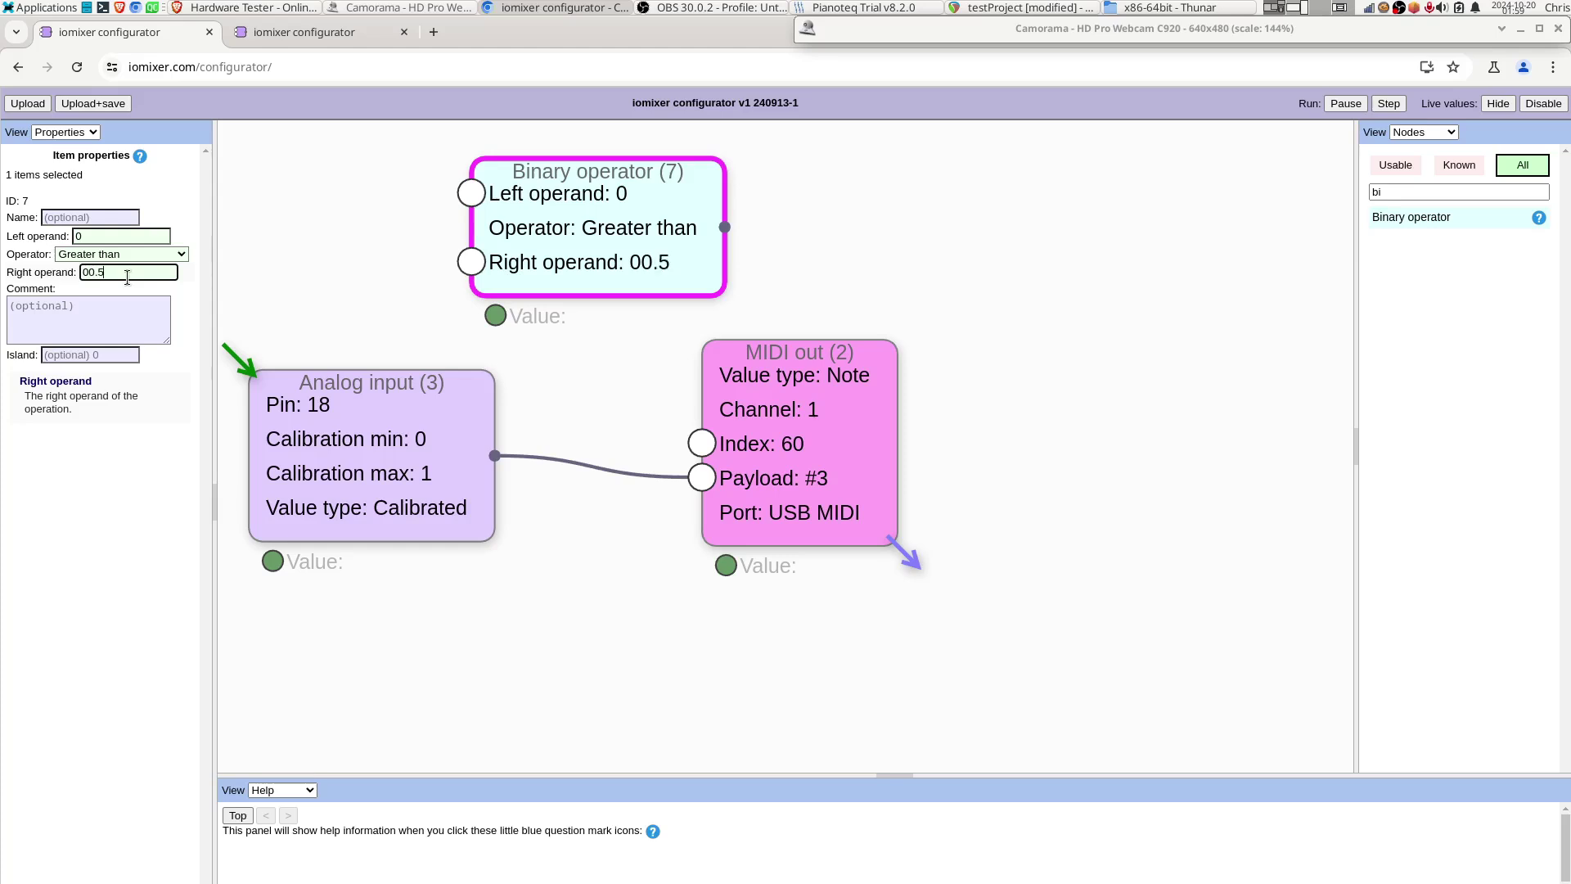
{"action": "mouse_move", "coordinate": [86, 322]}
{"action": "key", "text": "Left"}
{"action": "key", "text": "Left"}
{"action": "key", "text": "Left"}
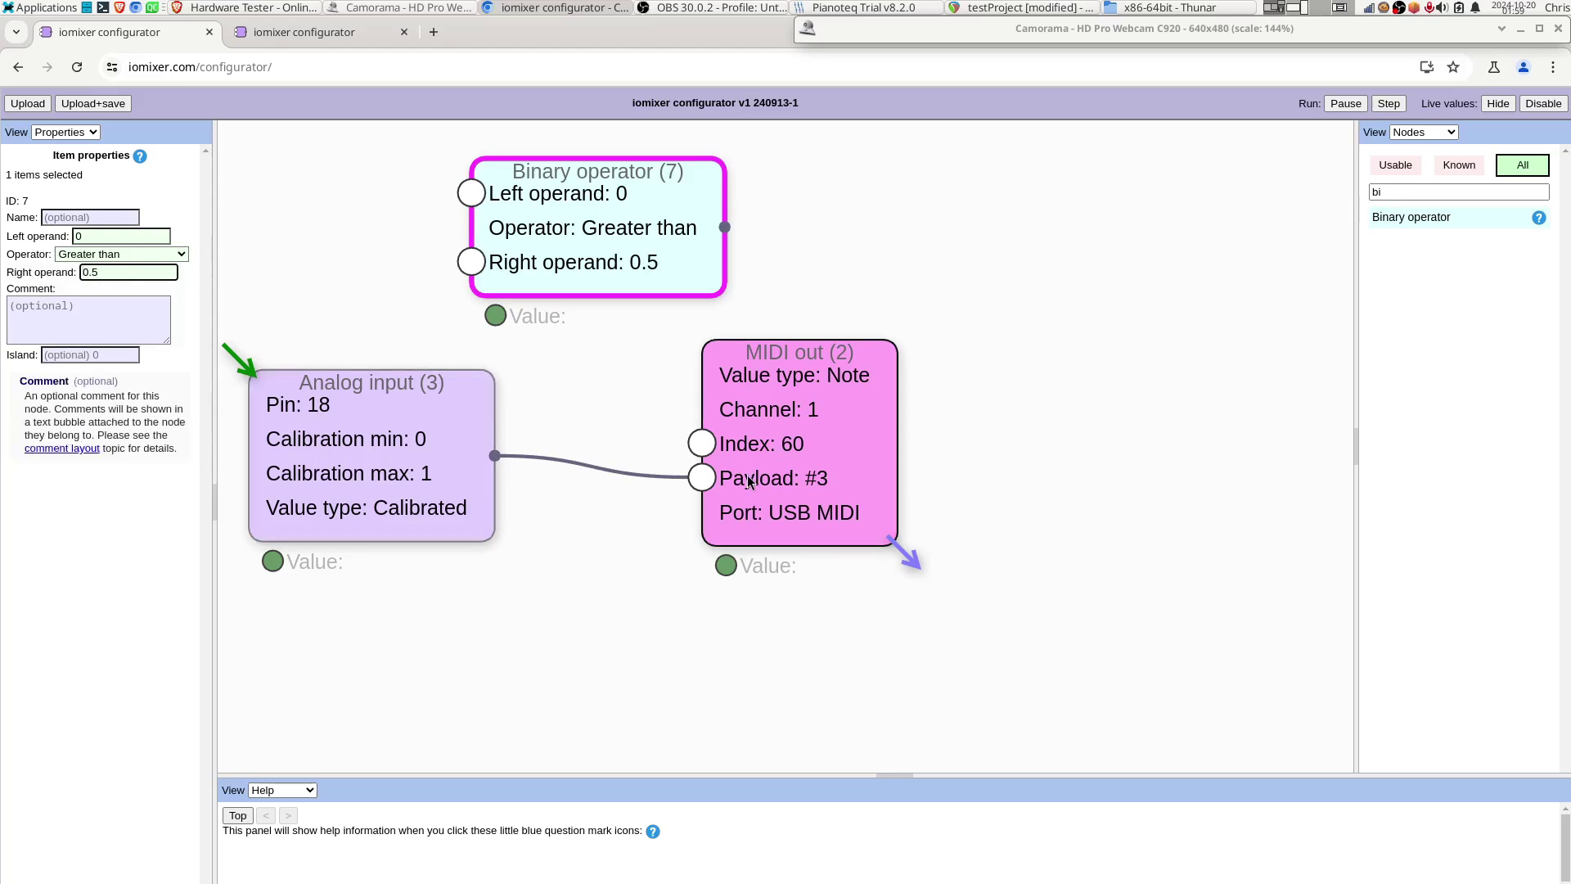
{"action": "left_click_drag", "start_coordinate": [703, 478], "coordinate": [725, 228]}
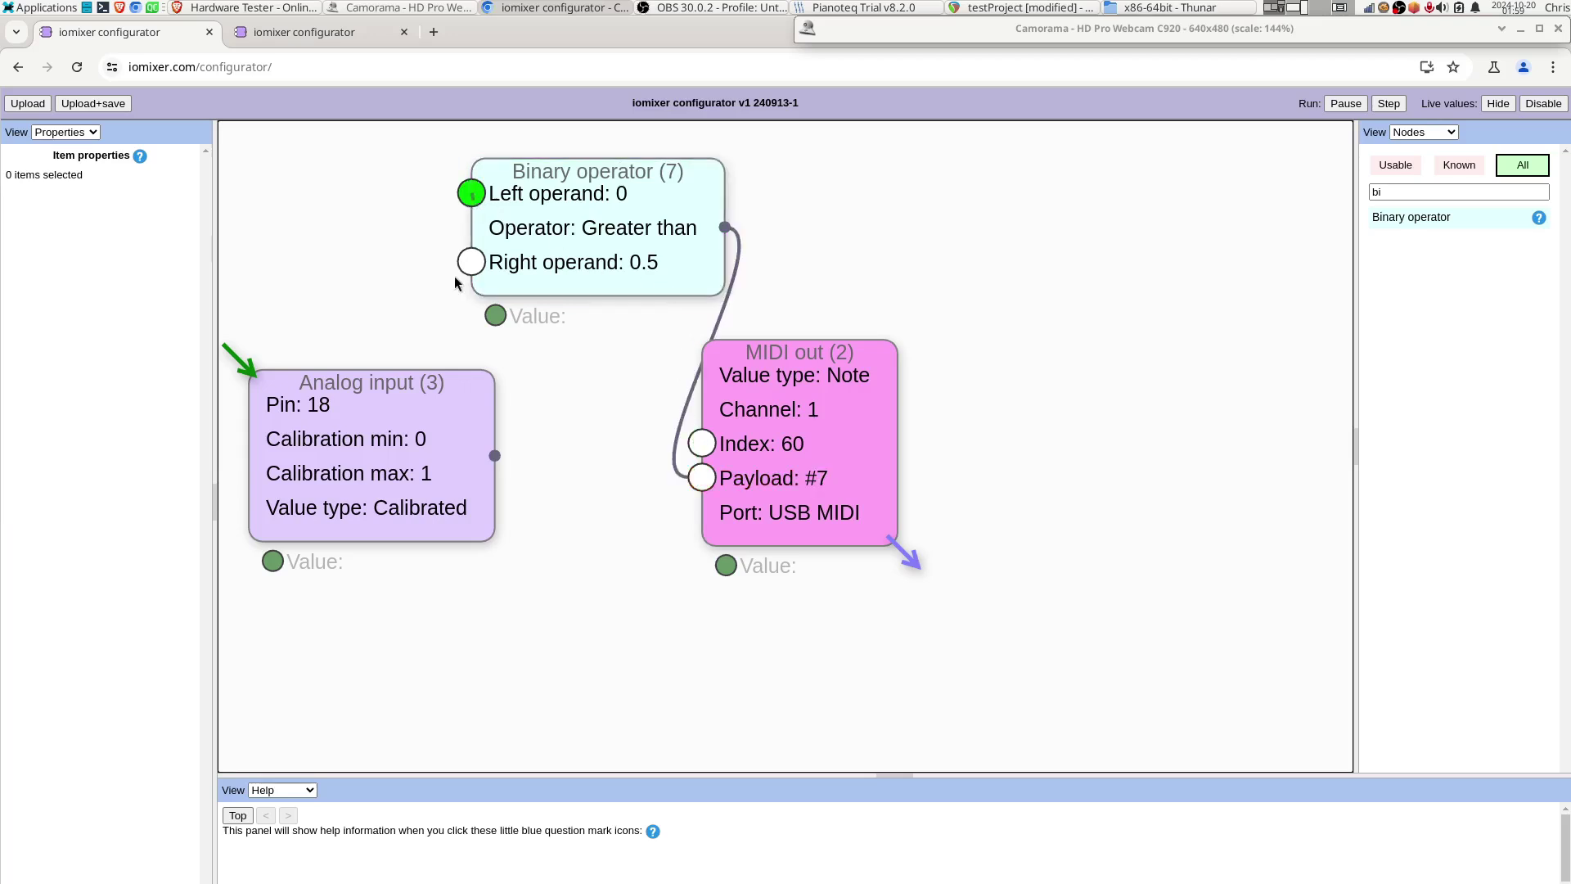
{"action": "left_click_drag", "start_coordinate": [471, 193], "coordinate": [494, 456]}
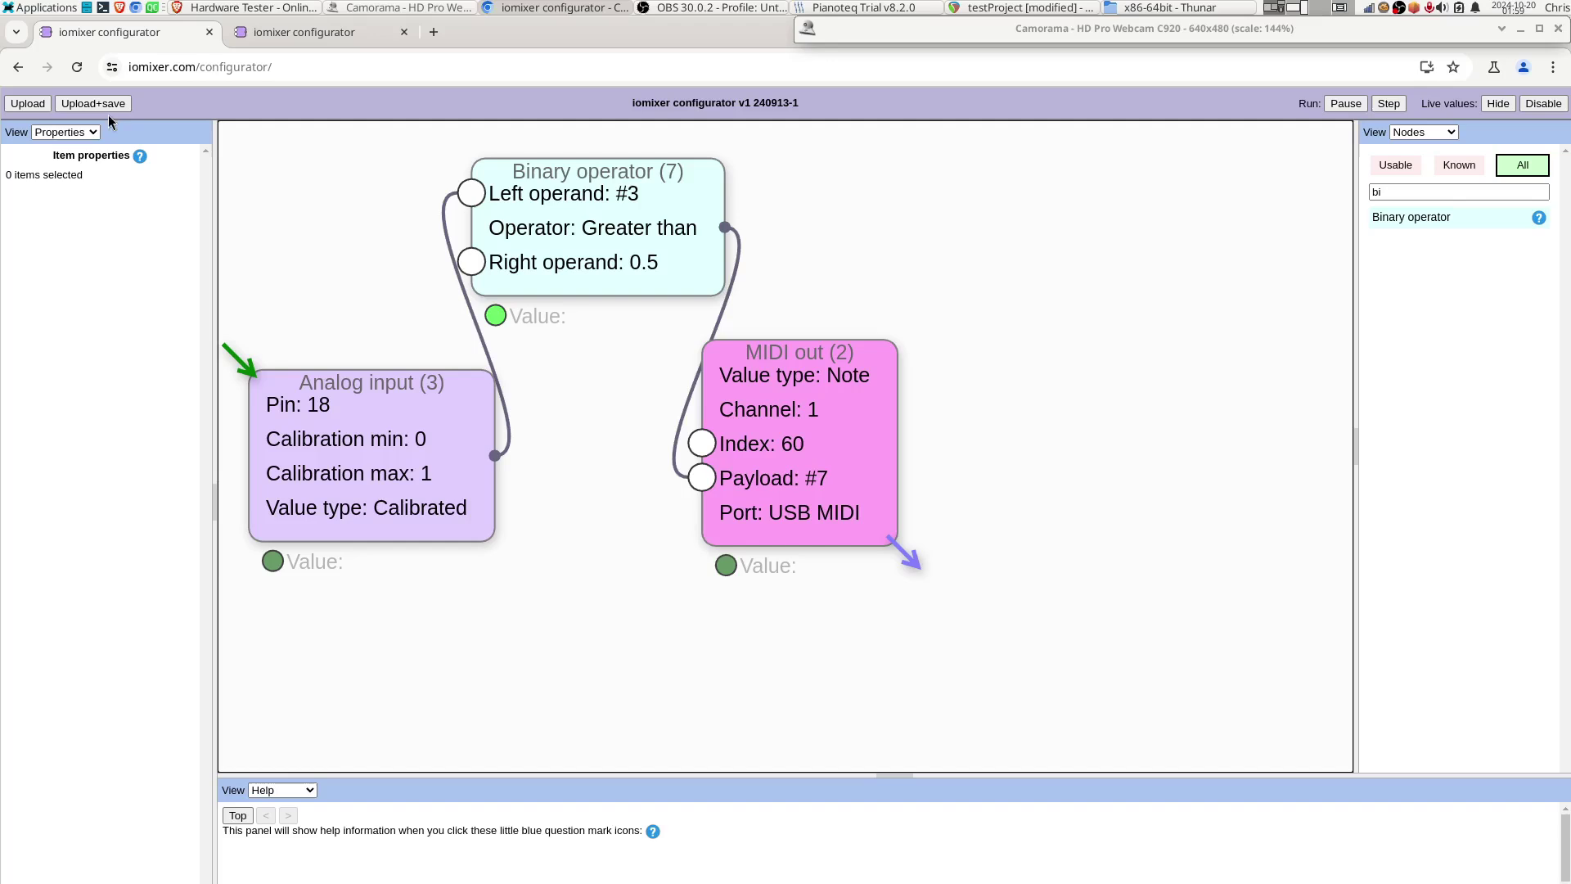
{"action": "left_click", "coordinate": [24, 104]}
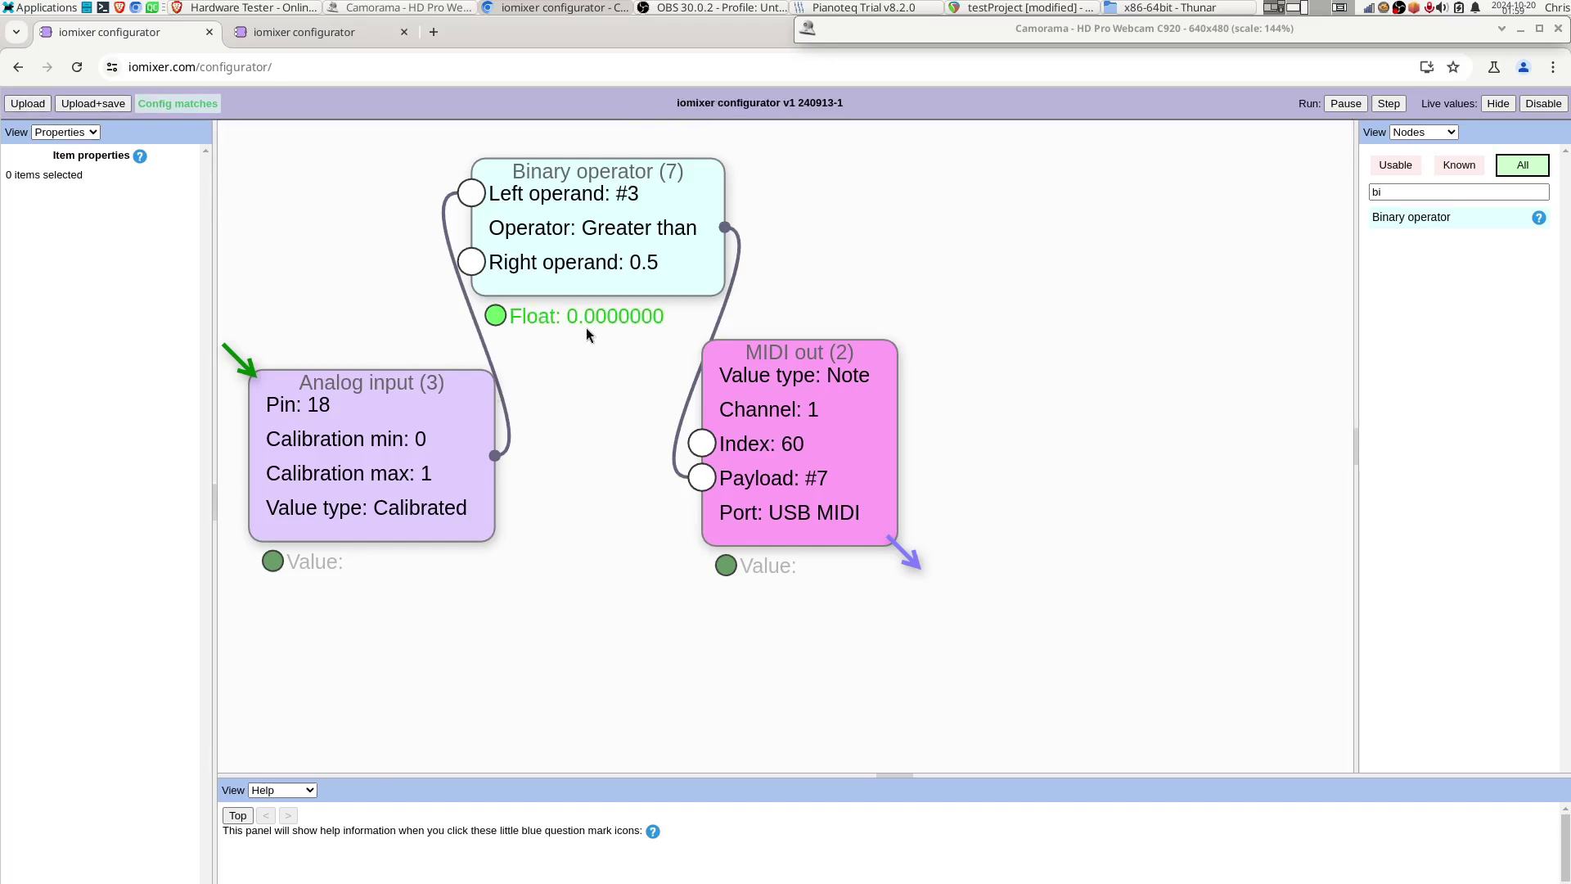
- Show the webcam beside the configurator's live values (analog 0.2211914, comparison 0), moving Pianoteq off-screen
{"action": "left_click", "coordinate": [1502, 30]}
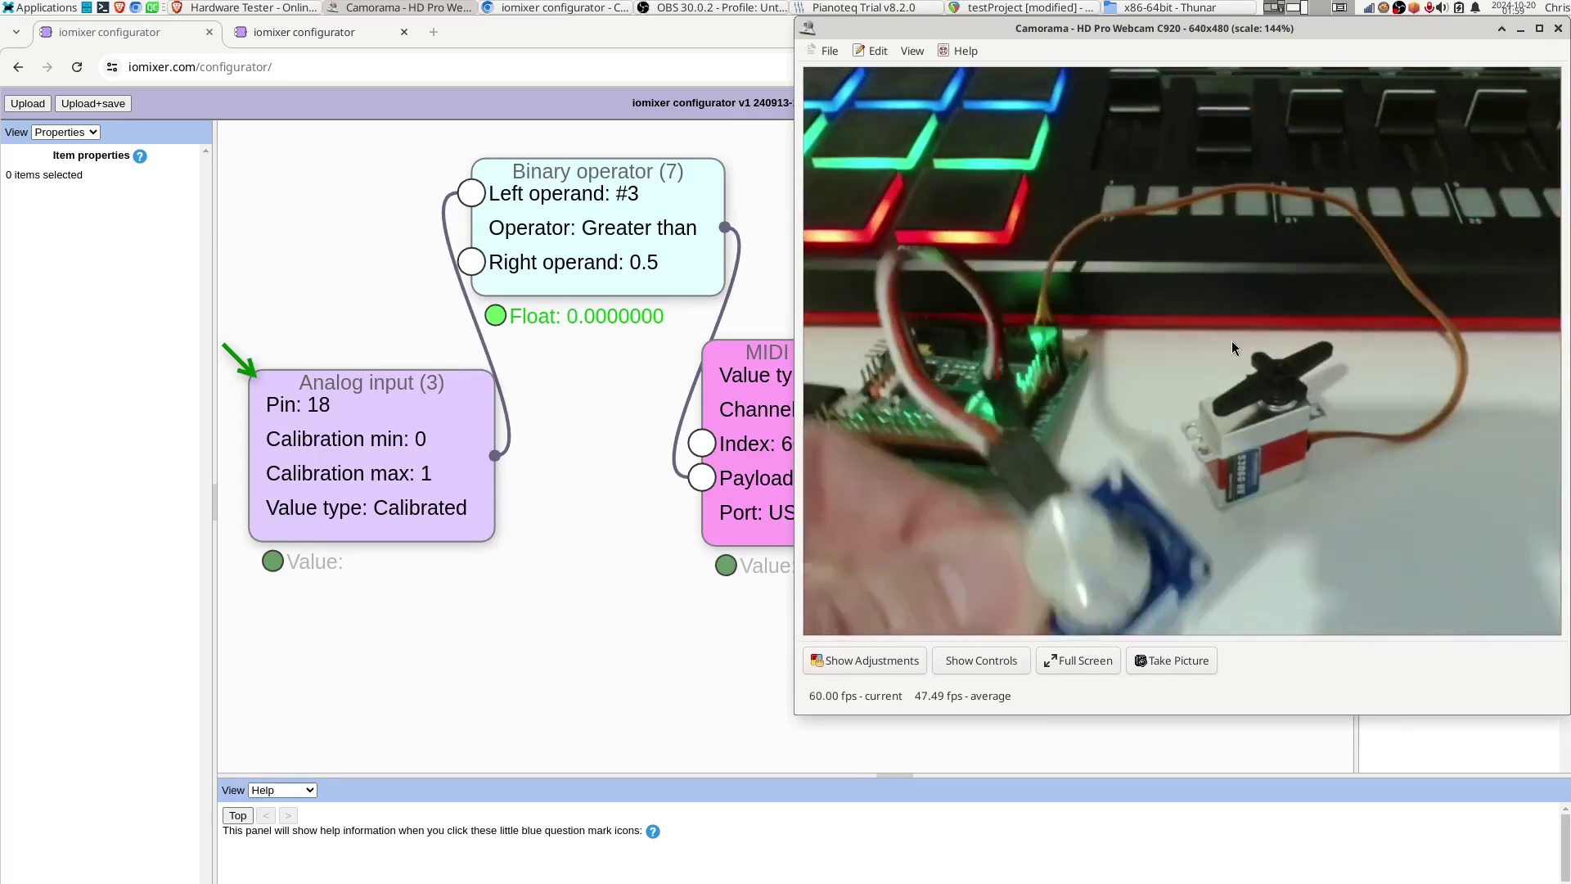
{"action": "left_click", "coordinate": [273, 560]}
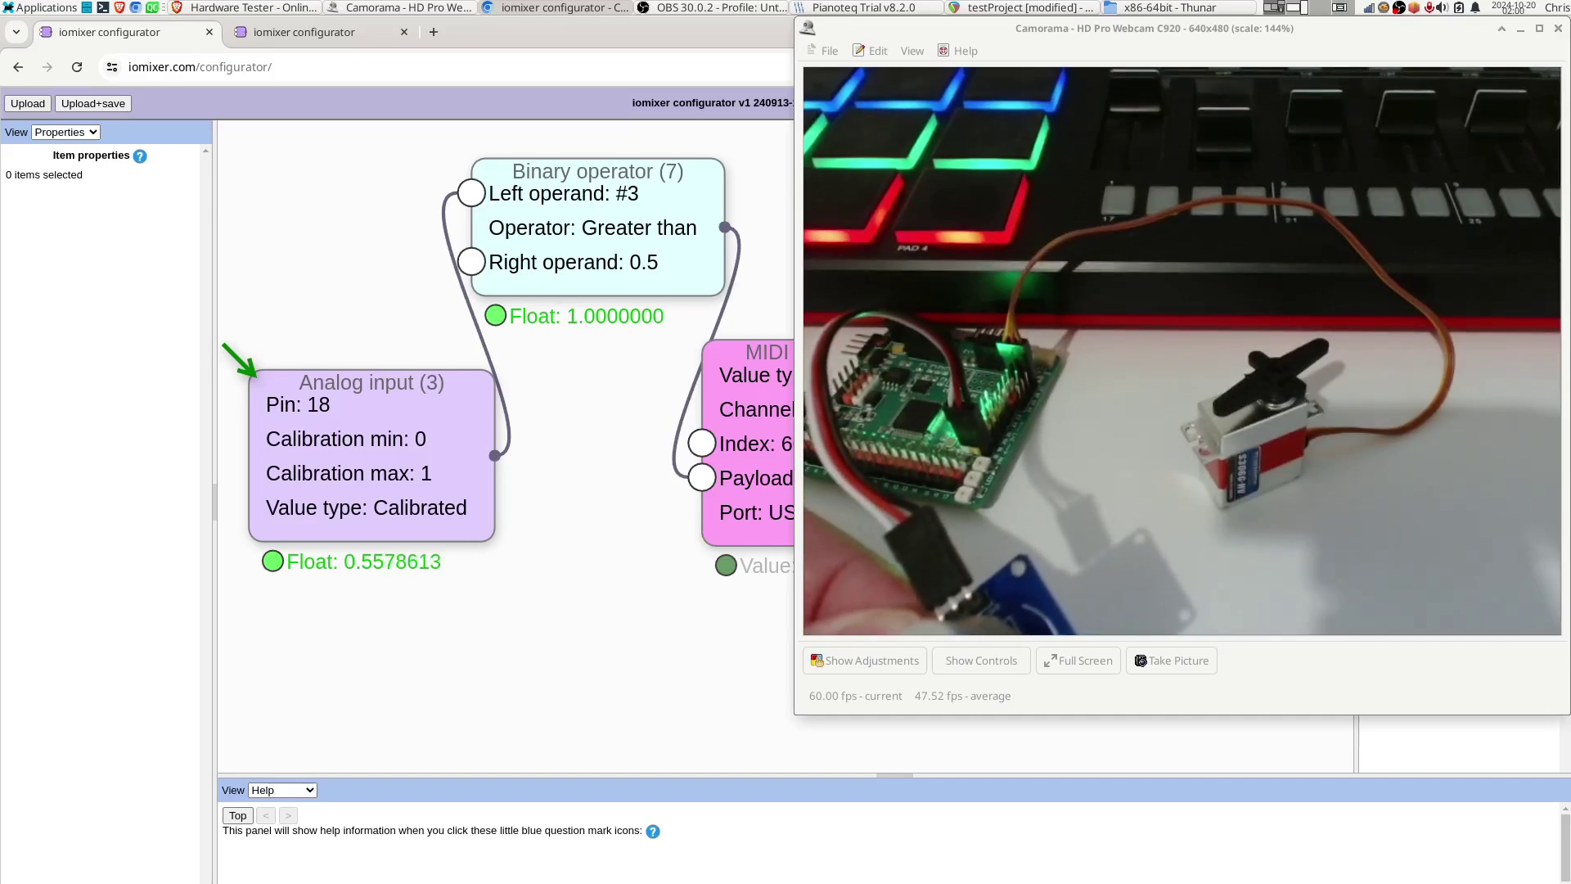
{"action": "left_click", "coordinate": [864, 8]}
{"action": "left_click_drag", "start_coordinate": [1125, 287], "coordinate": [962, 187]}
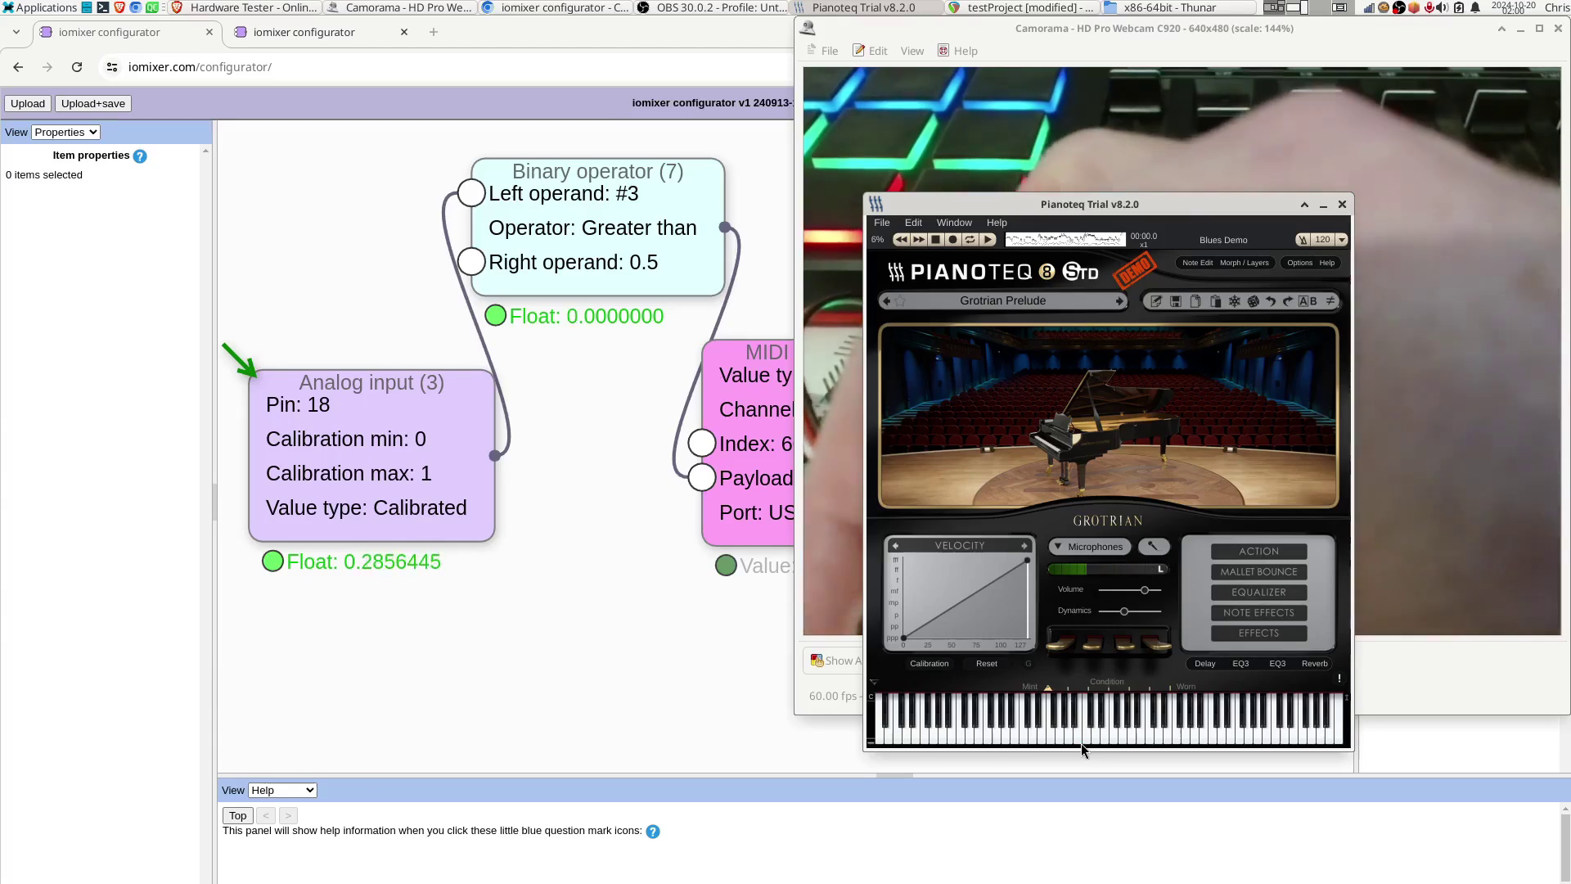
{"action": "left_click_drag", "start_coordinate": [1193, 212], "coordinate": [646, 198]}
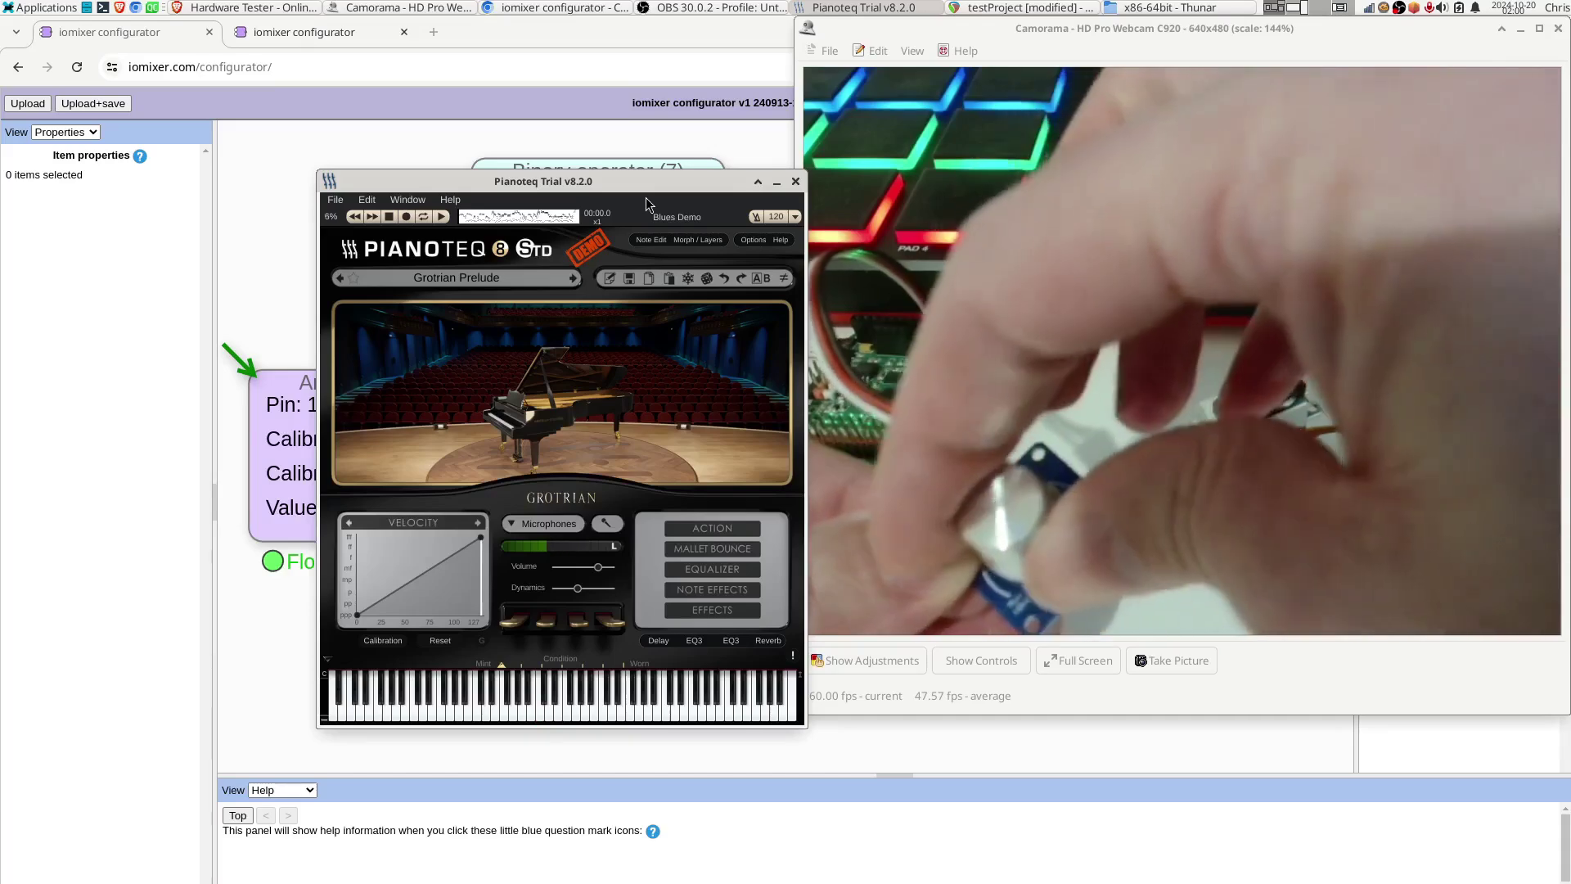
{"action": "left_click", "coordinate": [931, 7]}
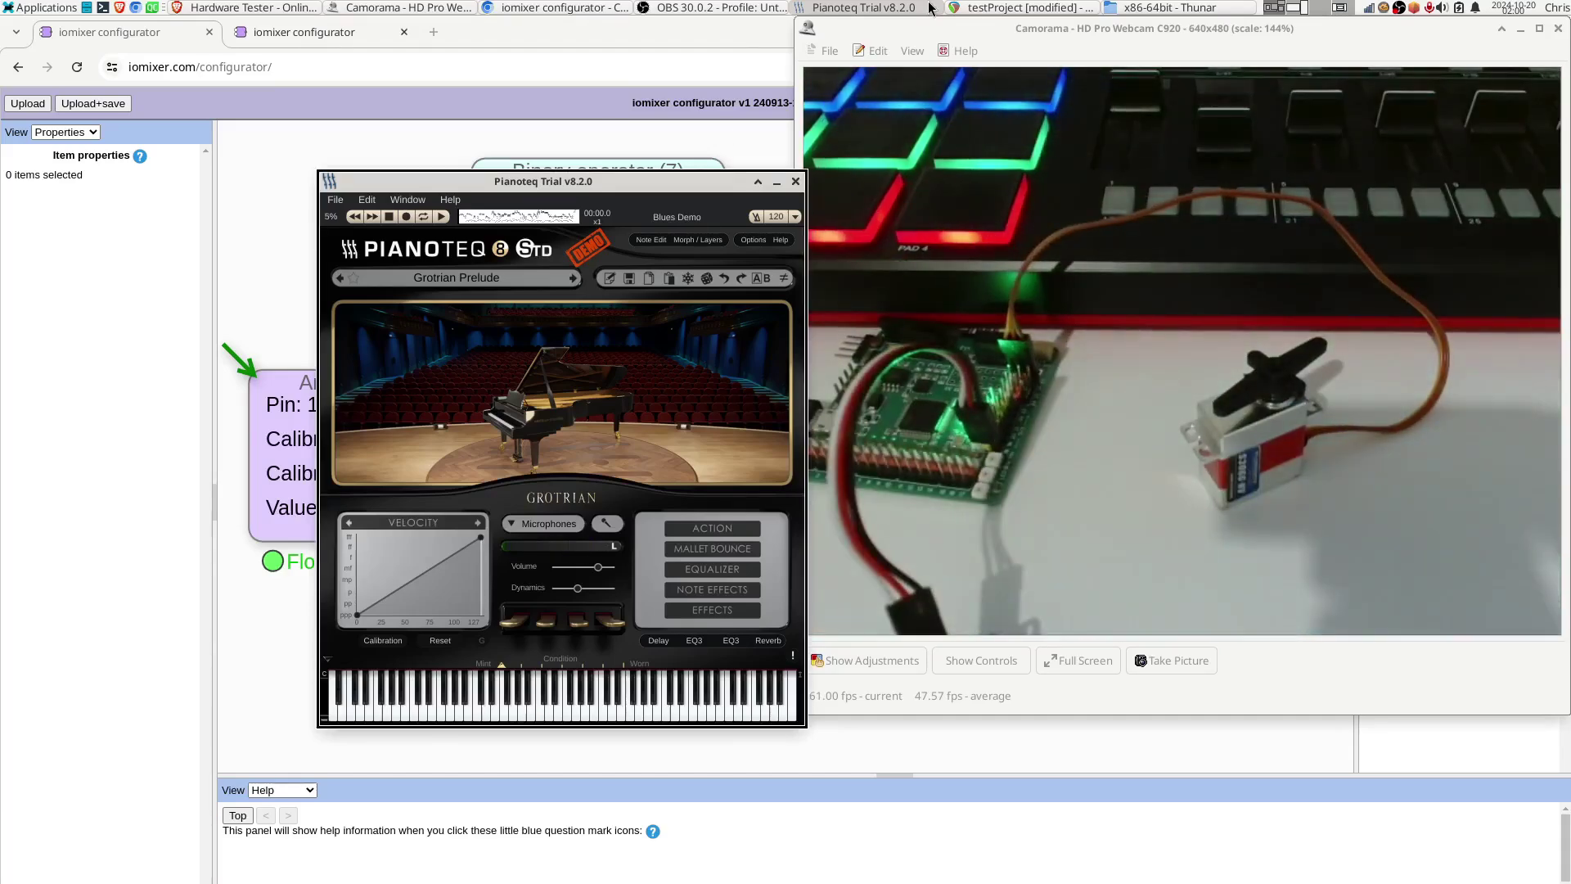
{"action": "left_click_drag", "start_coordinate": [482, 183], "coordinate": [1568, 311]}
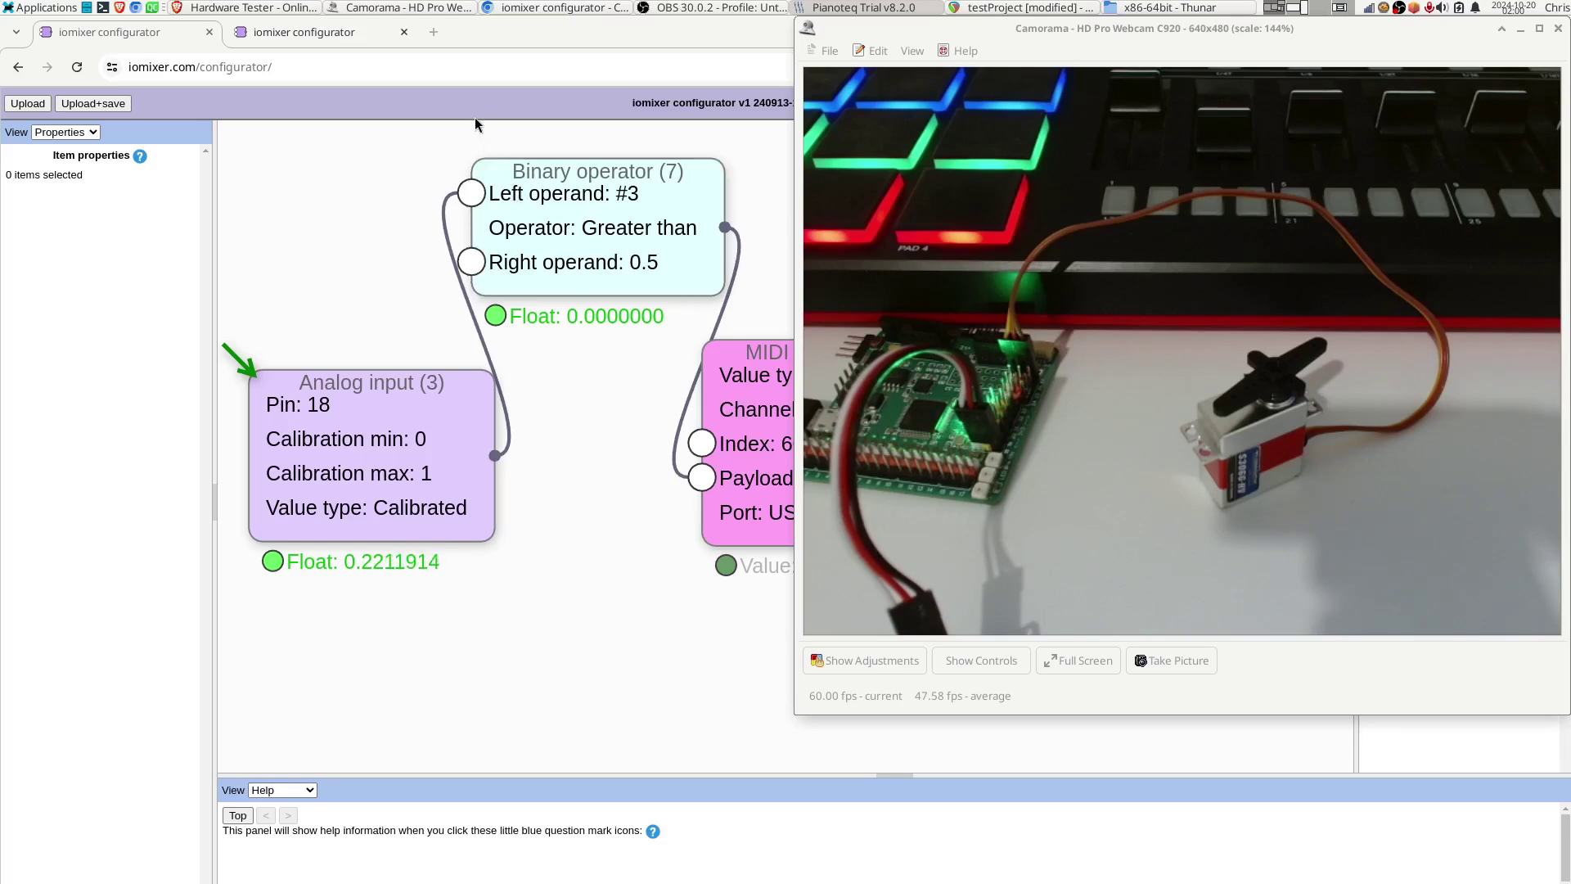
- Switch to REAPER and roll up the Camorama window to reveal both MIDI tracks
{"action": "left_click", "coordinate": [987, 10]}
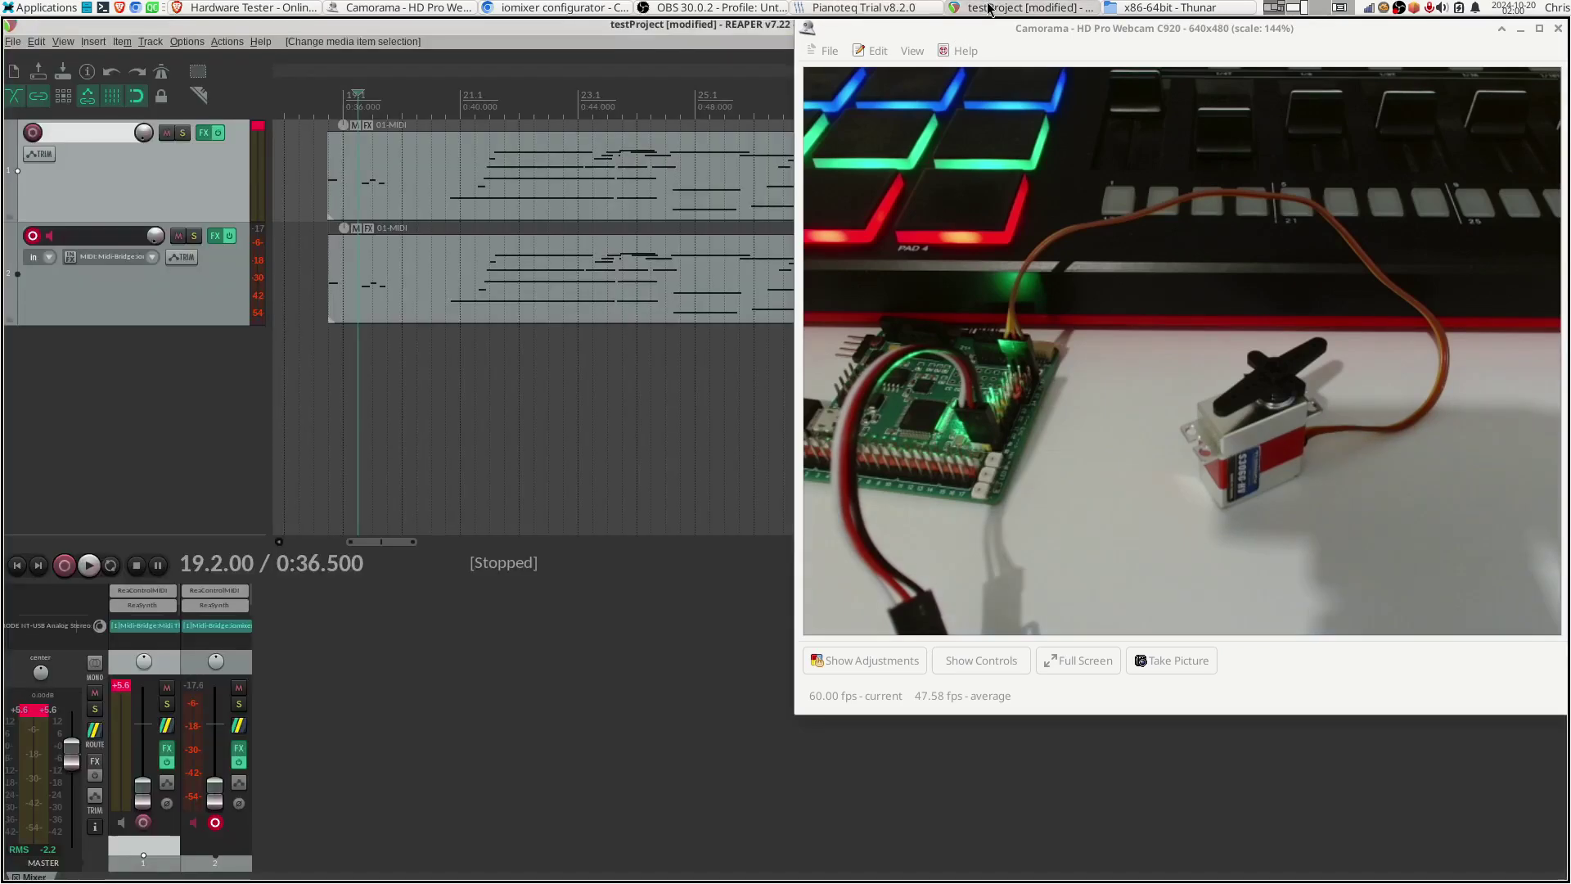
{"action": "left_click", "coordinate": [1502, 28]}
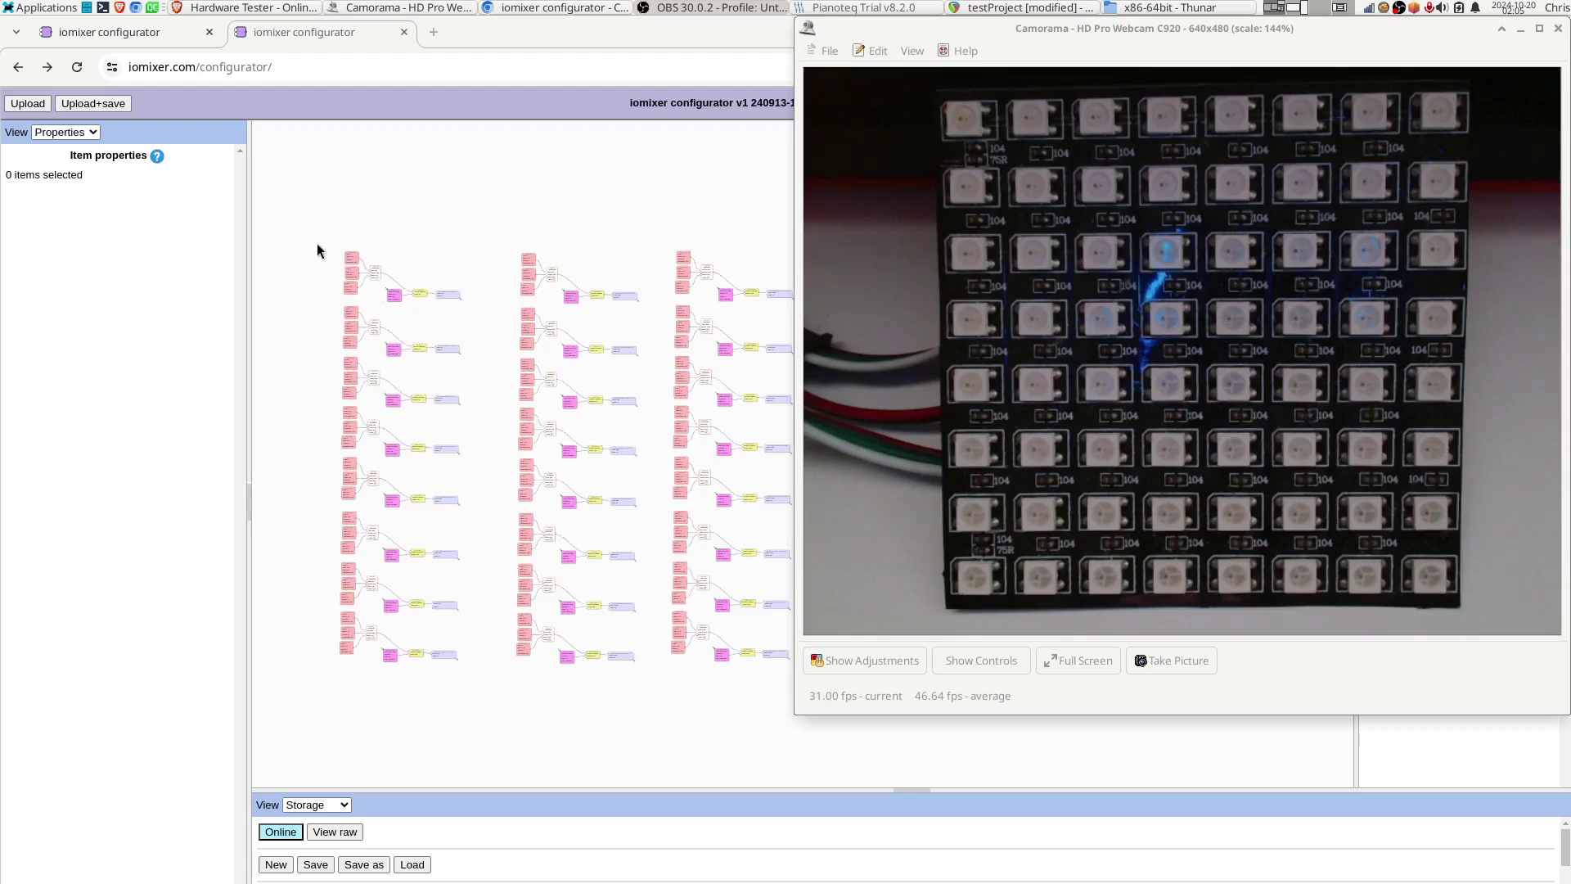
- Select the top-left group's seven nodes and move the group upward
{"action": "scroll", "coordinate": [321, 242], "scroll_direction": "up", "scroll_amount": 5}
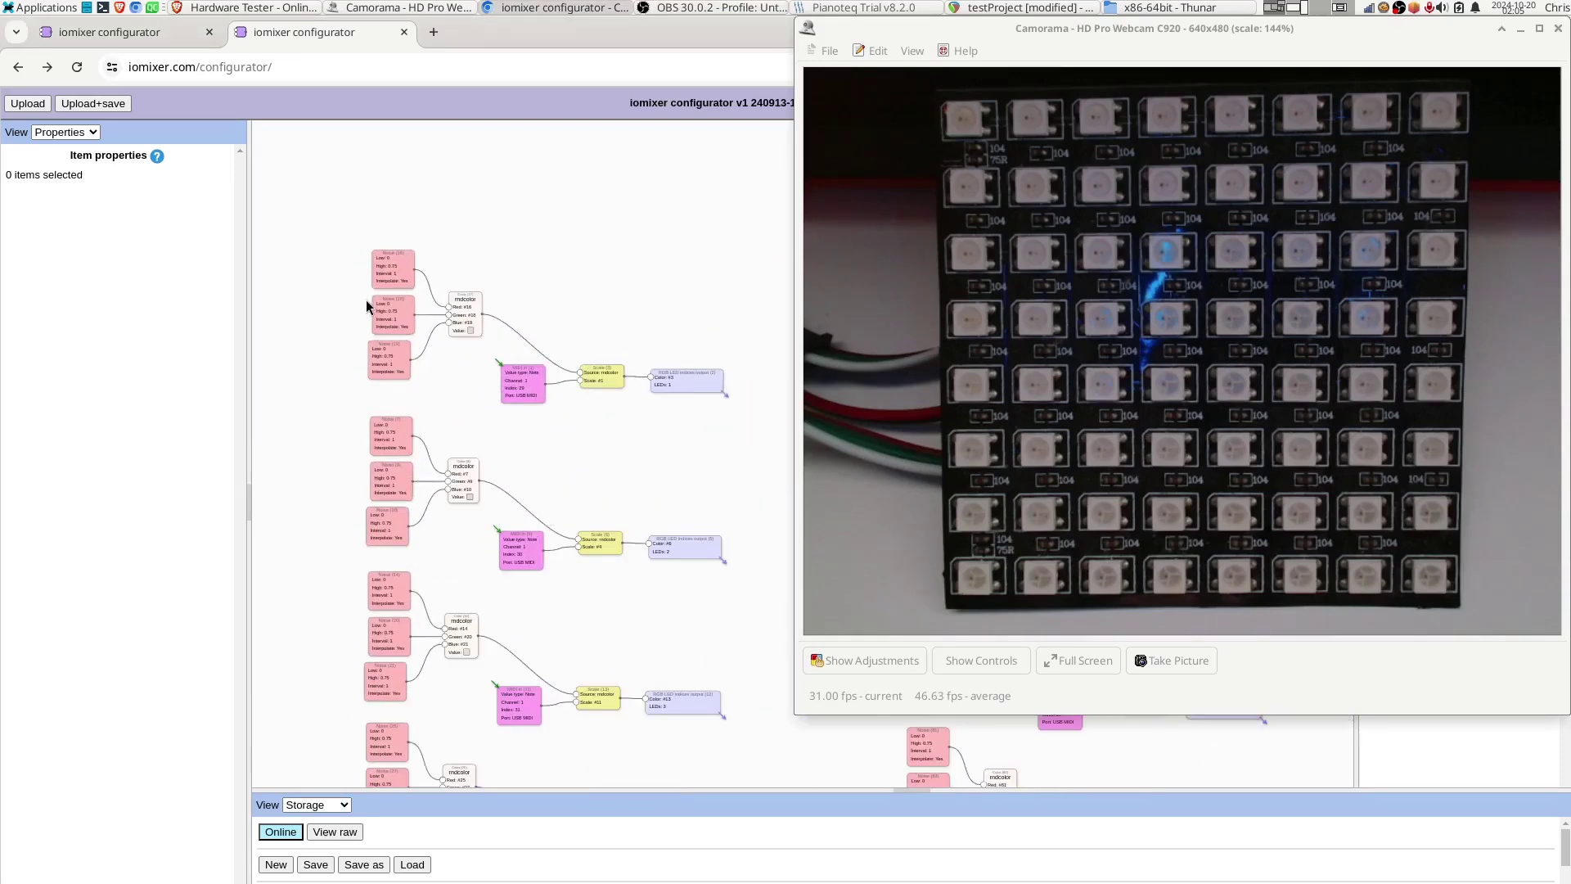
{"action": "scroll", "coordinate": [458, 303], "scroll_direction": "up", "scroll_amount": 3}
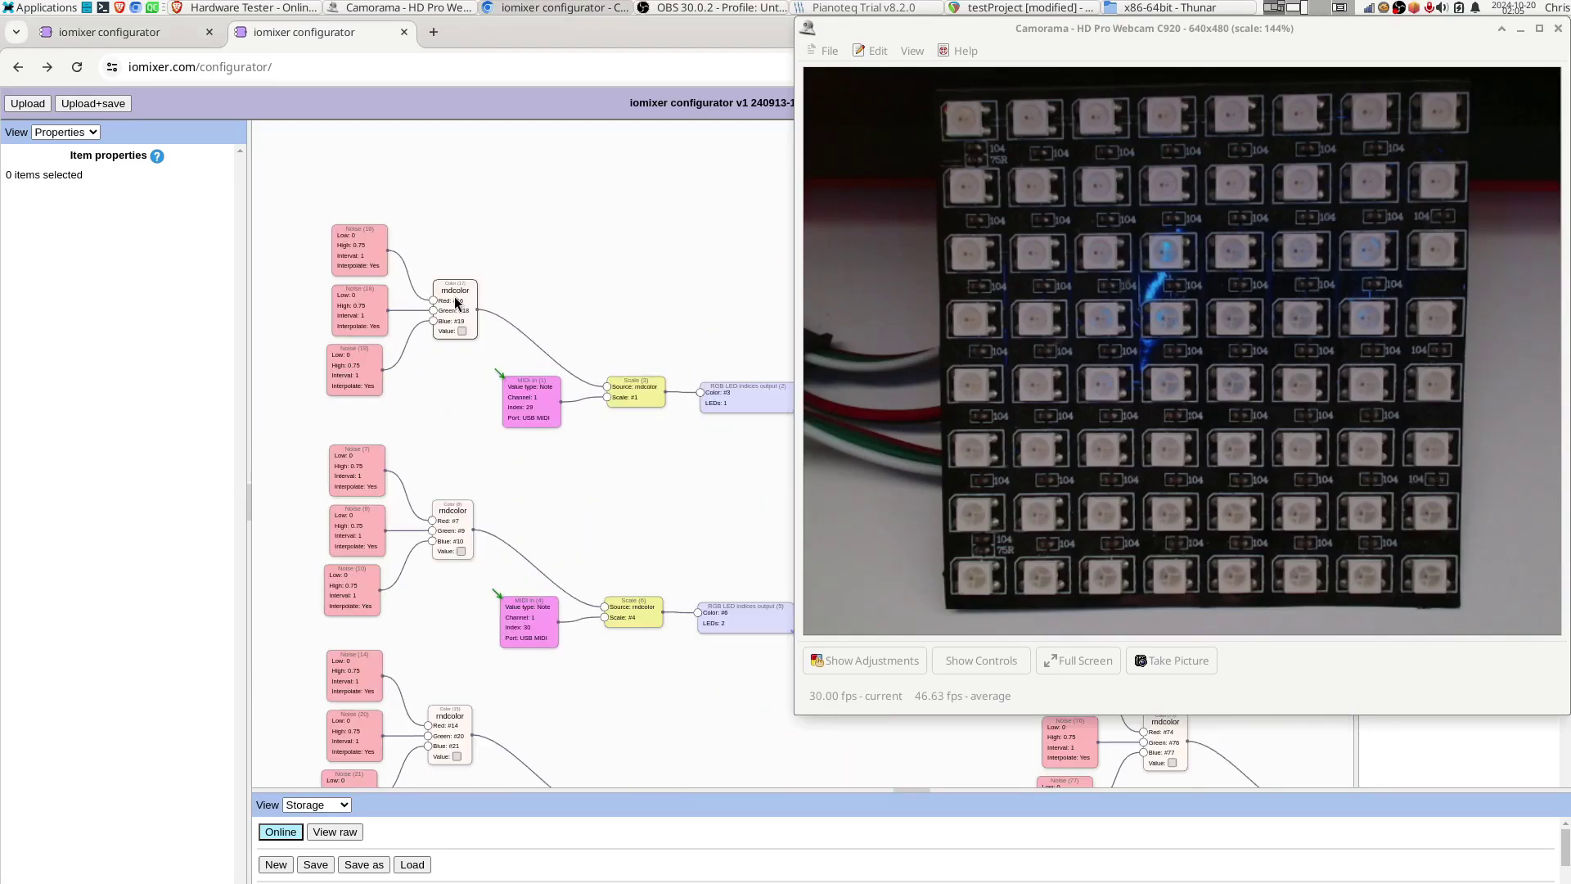
{"action": "scroll", "coordinate": [456, 301], "scroll_direction": "down", "scroll_amount": 2}
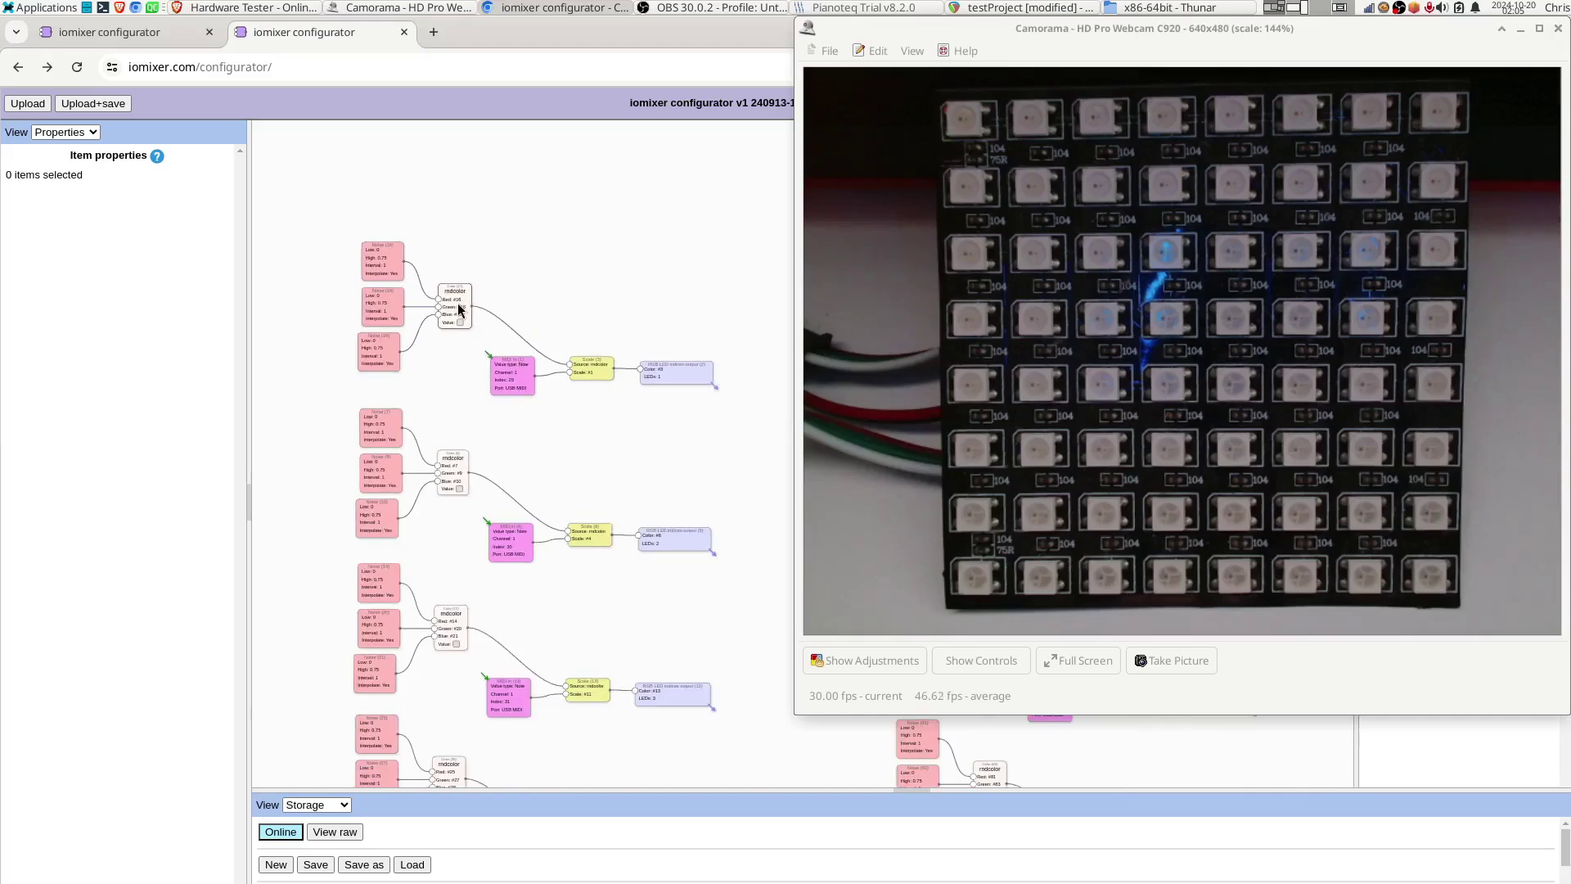
{"action": "left_click", "coordinate": [1502, 30]}
{"action": "left_click_drag", "start_coordinate": [313, 216], "coordinate": [779, 414]}
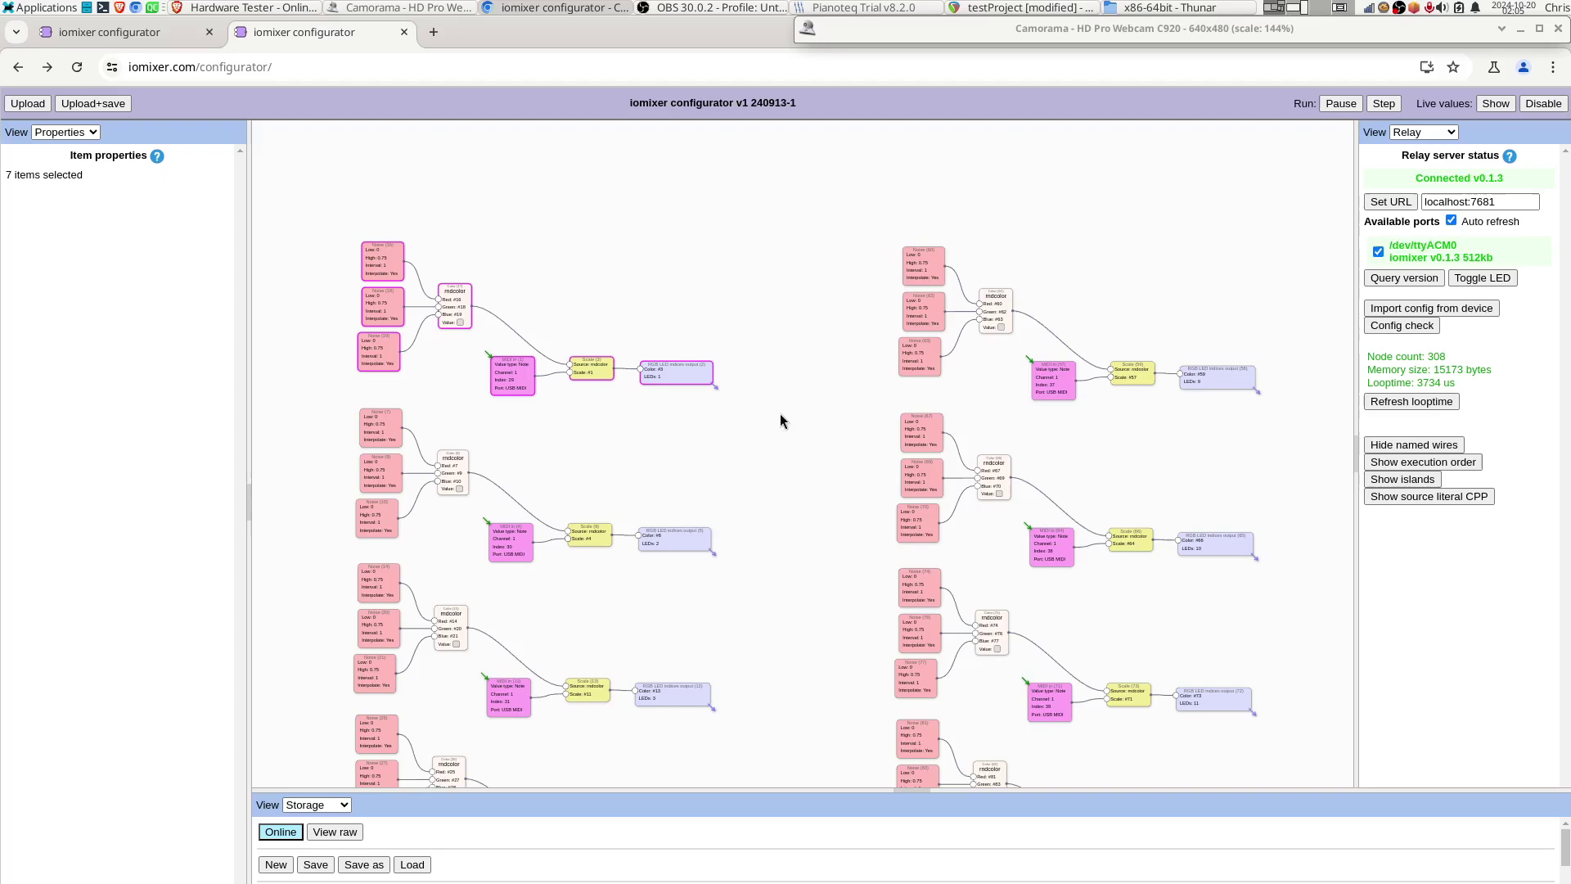
{"action": "left_click_drag", "start_coordinate": [680, 377], "coordinate": [656, 253]}
{"action": "scroll", "coordinate": [761, 414], "scroll_direction": "down", "scroll_amount": 2}
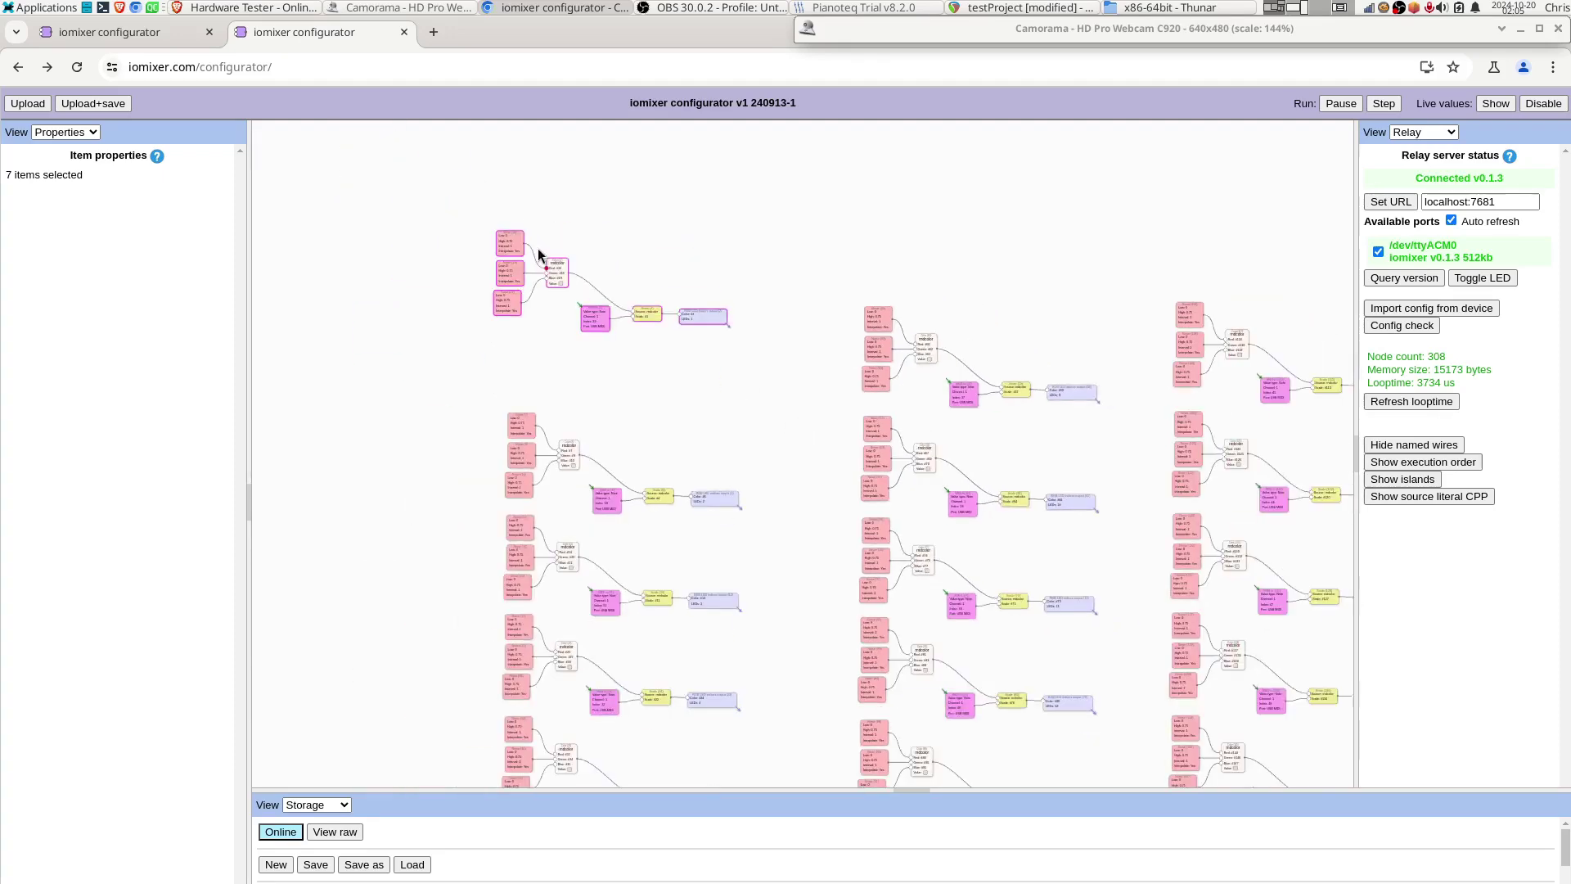
{"action": "scroll", "coordinate": [536, 254], "scroll_direction": "up", "scroll_amount": 5}
{"action": "scroll", "coordinate": [333, 169], "scroll_direction": "up", "scroll_amount": 5}
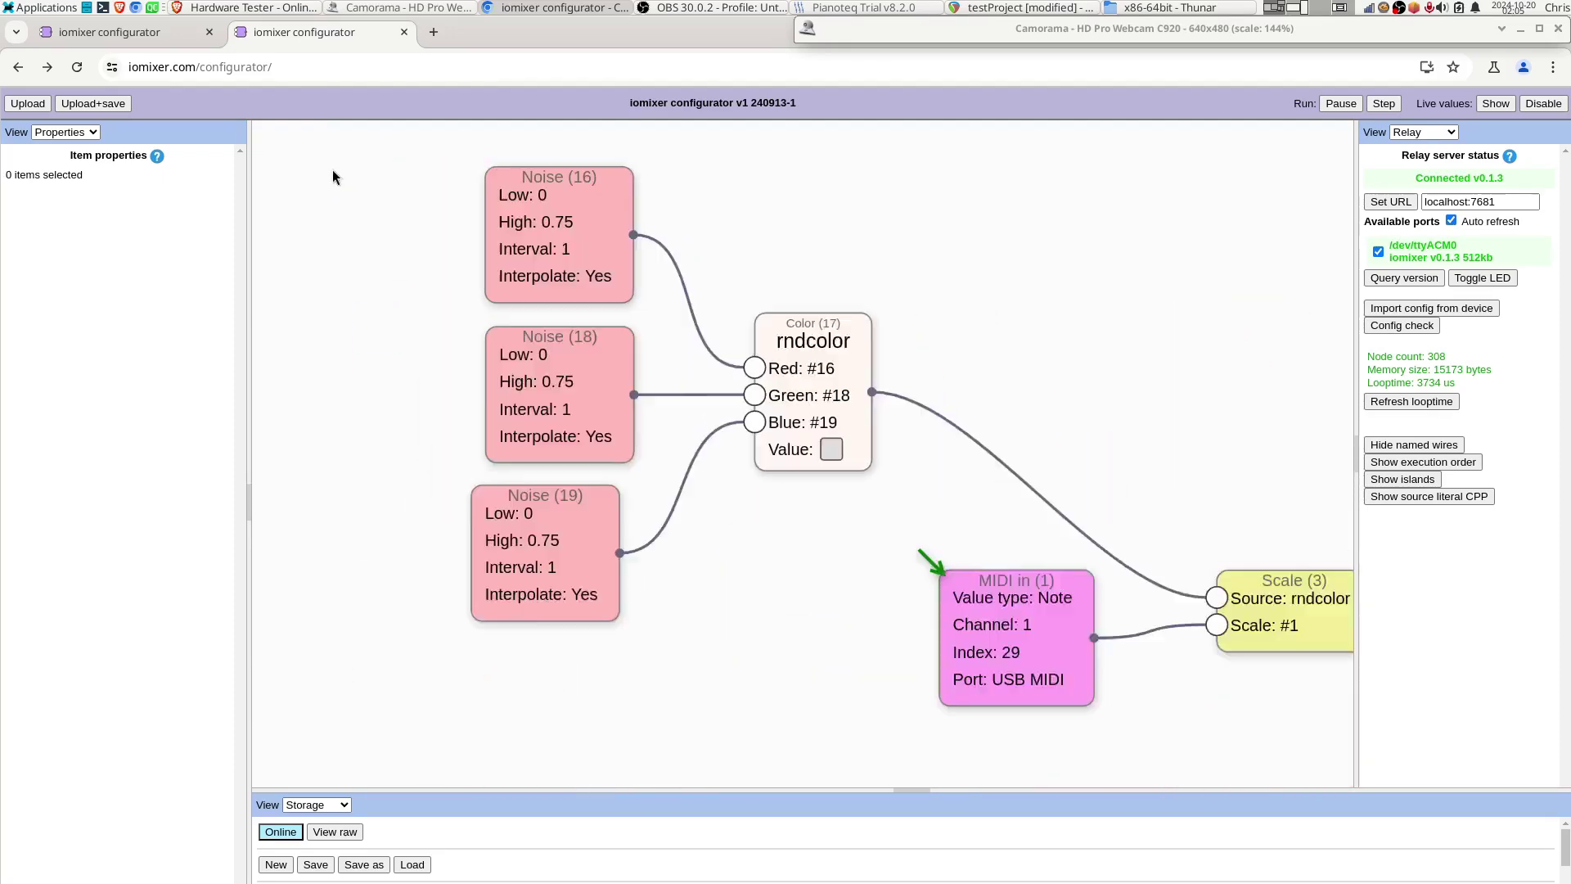
{"action": "left_click", "coordinate": [396, 228]}
- Inspect the three Noise nodes and the rndcolor node's properties
{"action": "left_click_drag", "start_coordinate": [457, 133], "coordinate": [720, 737]}
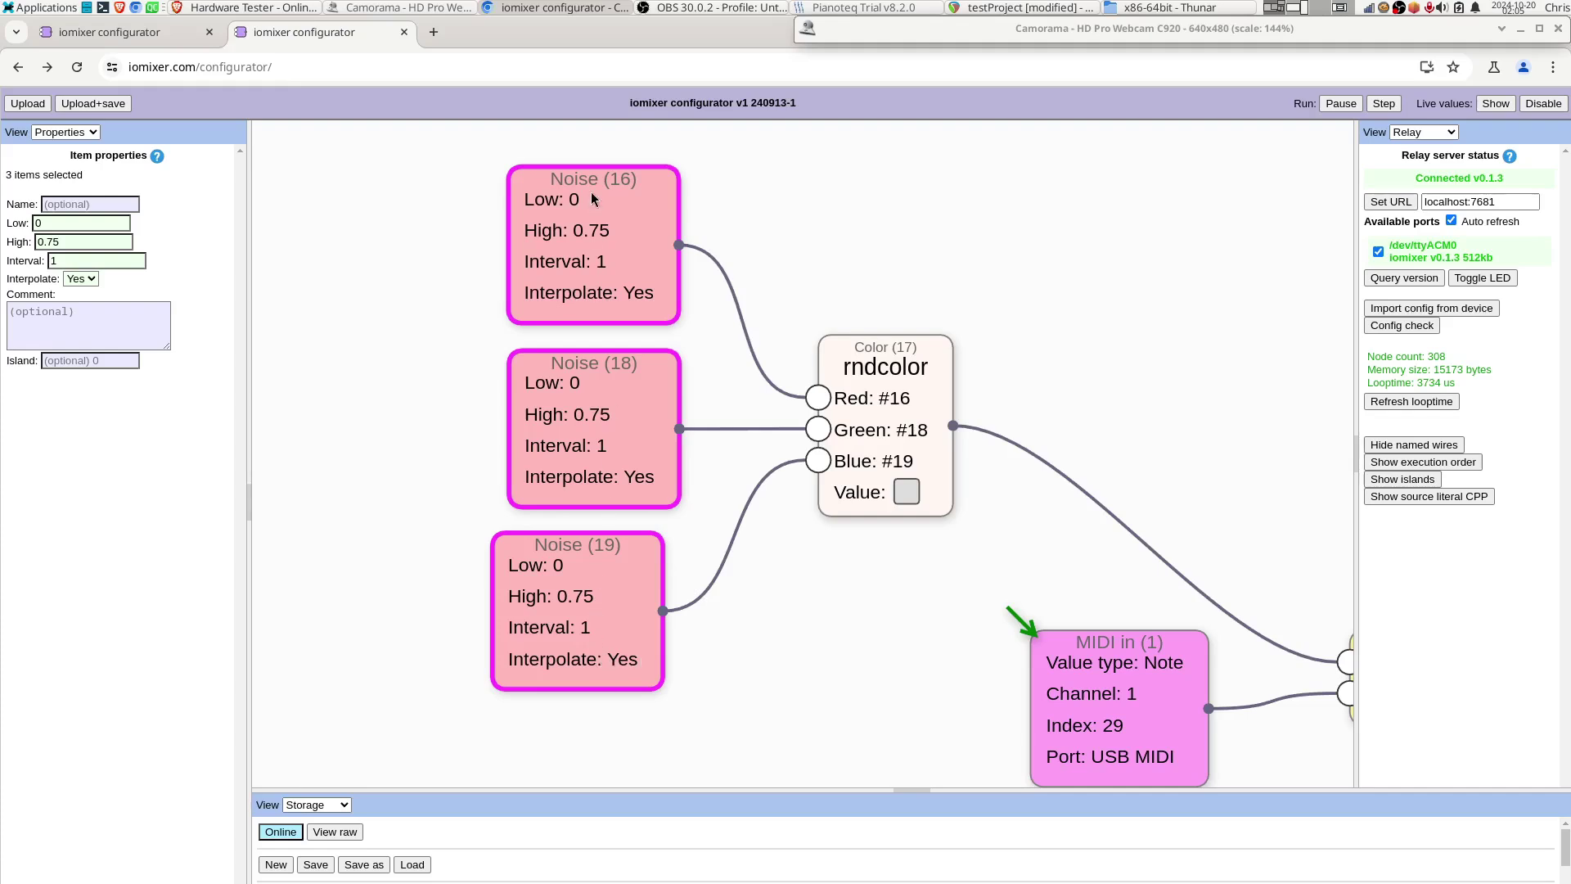
{"action": "left_click", "coordinate": [473, 307]}
{"action": "left_click_drag", "start_coordinate": [433, 144], "coordinate": [759, 730]}
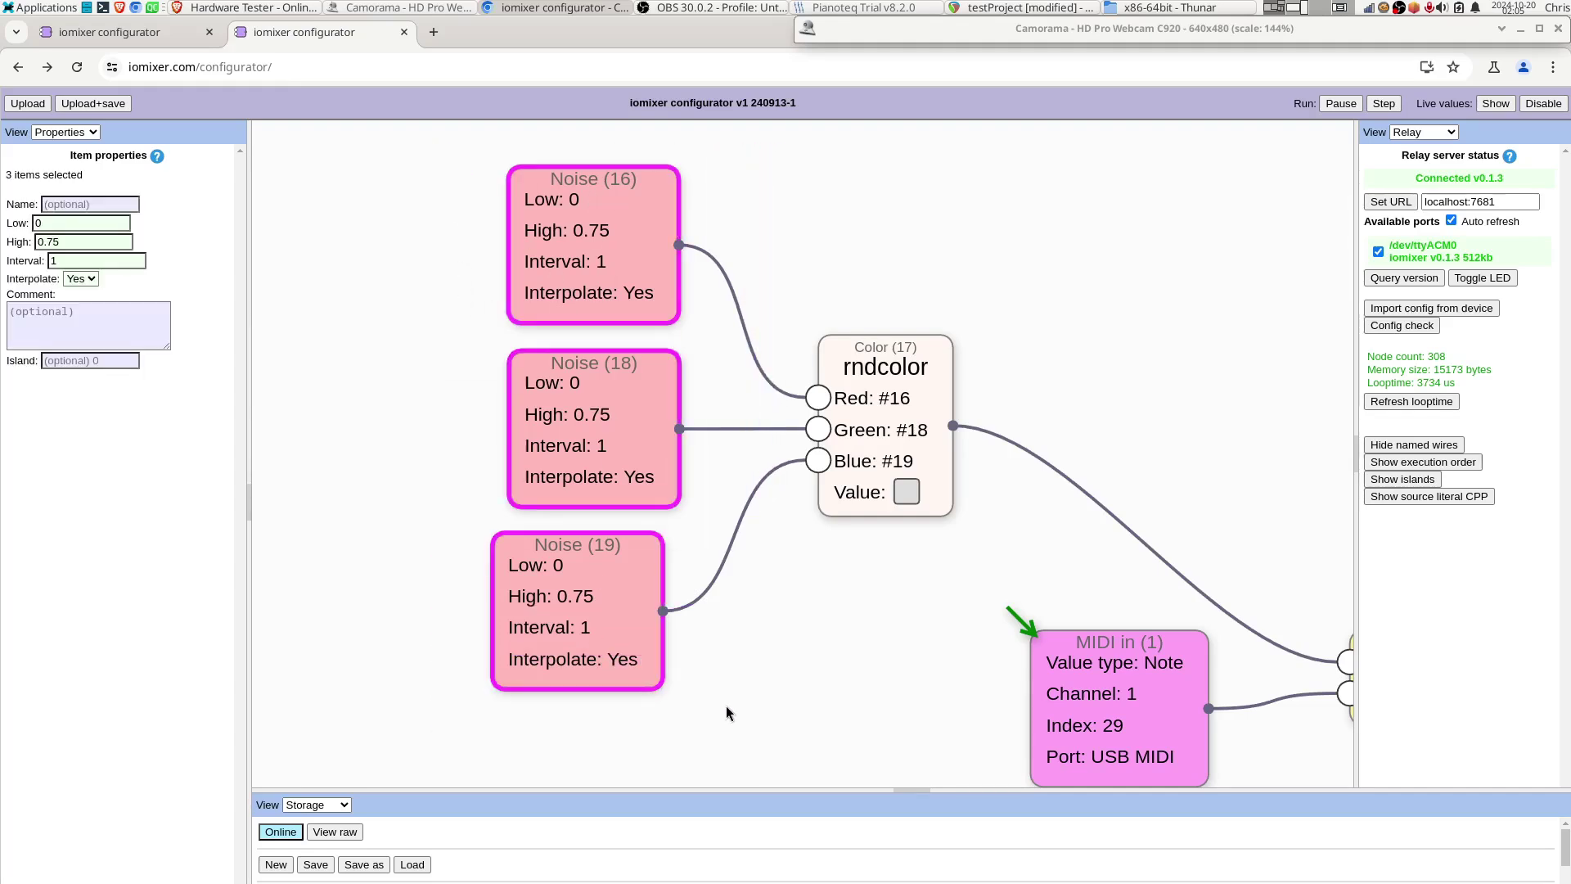
{"action": "left_click", "coordinate": [740, 640]}
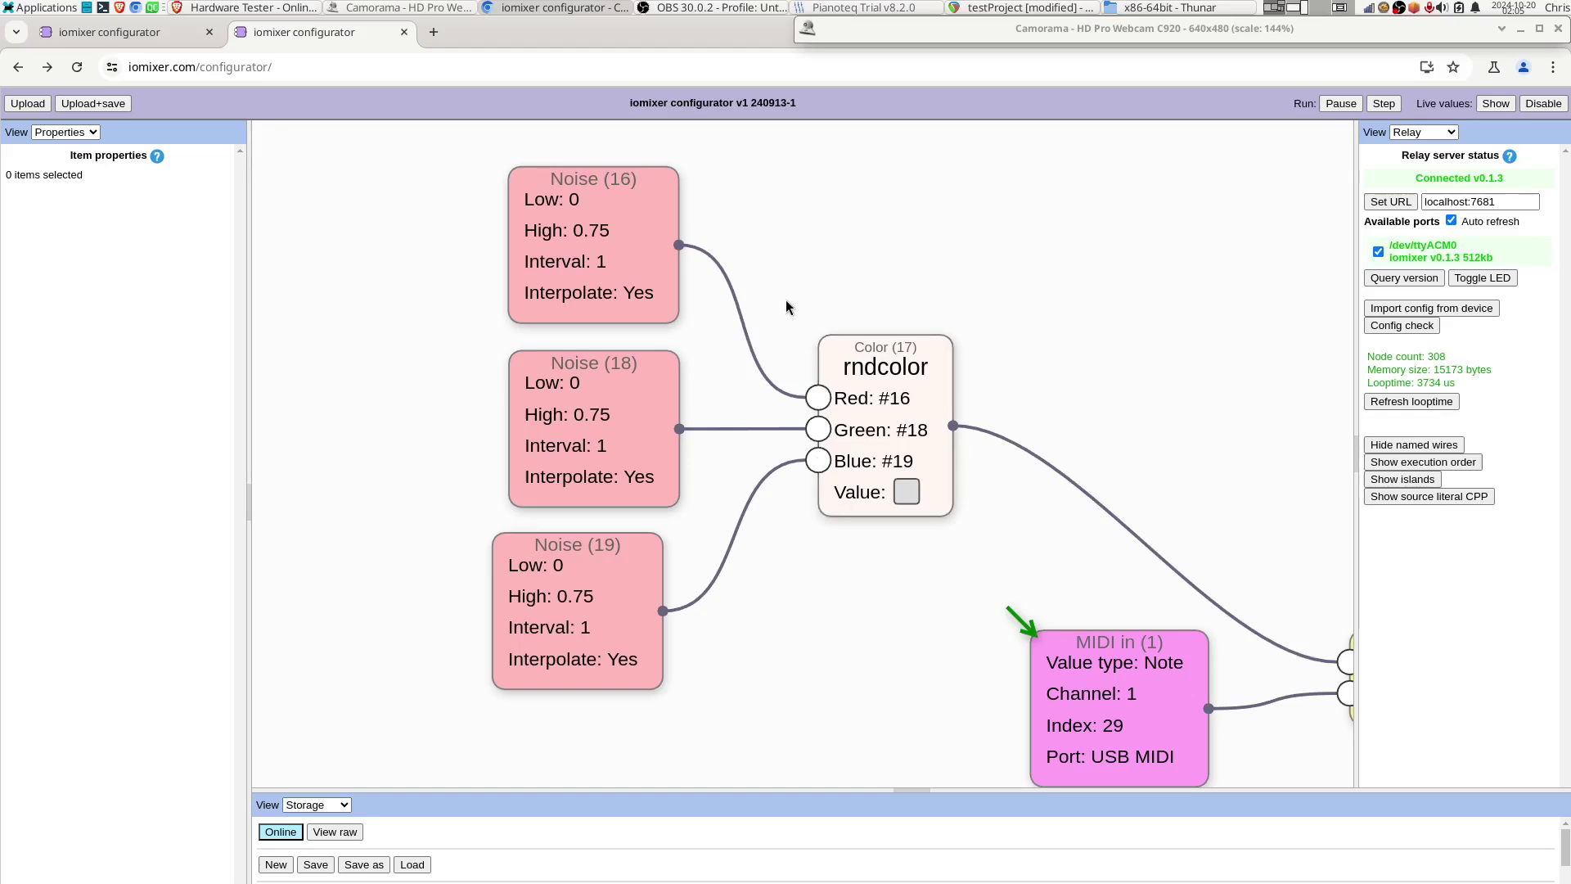
{"action": "left_click_drag", "start_coordinate": [786, 297], "coordinate": [972, 555]}
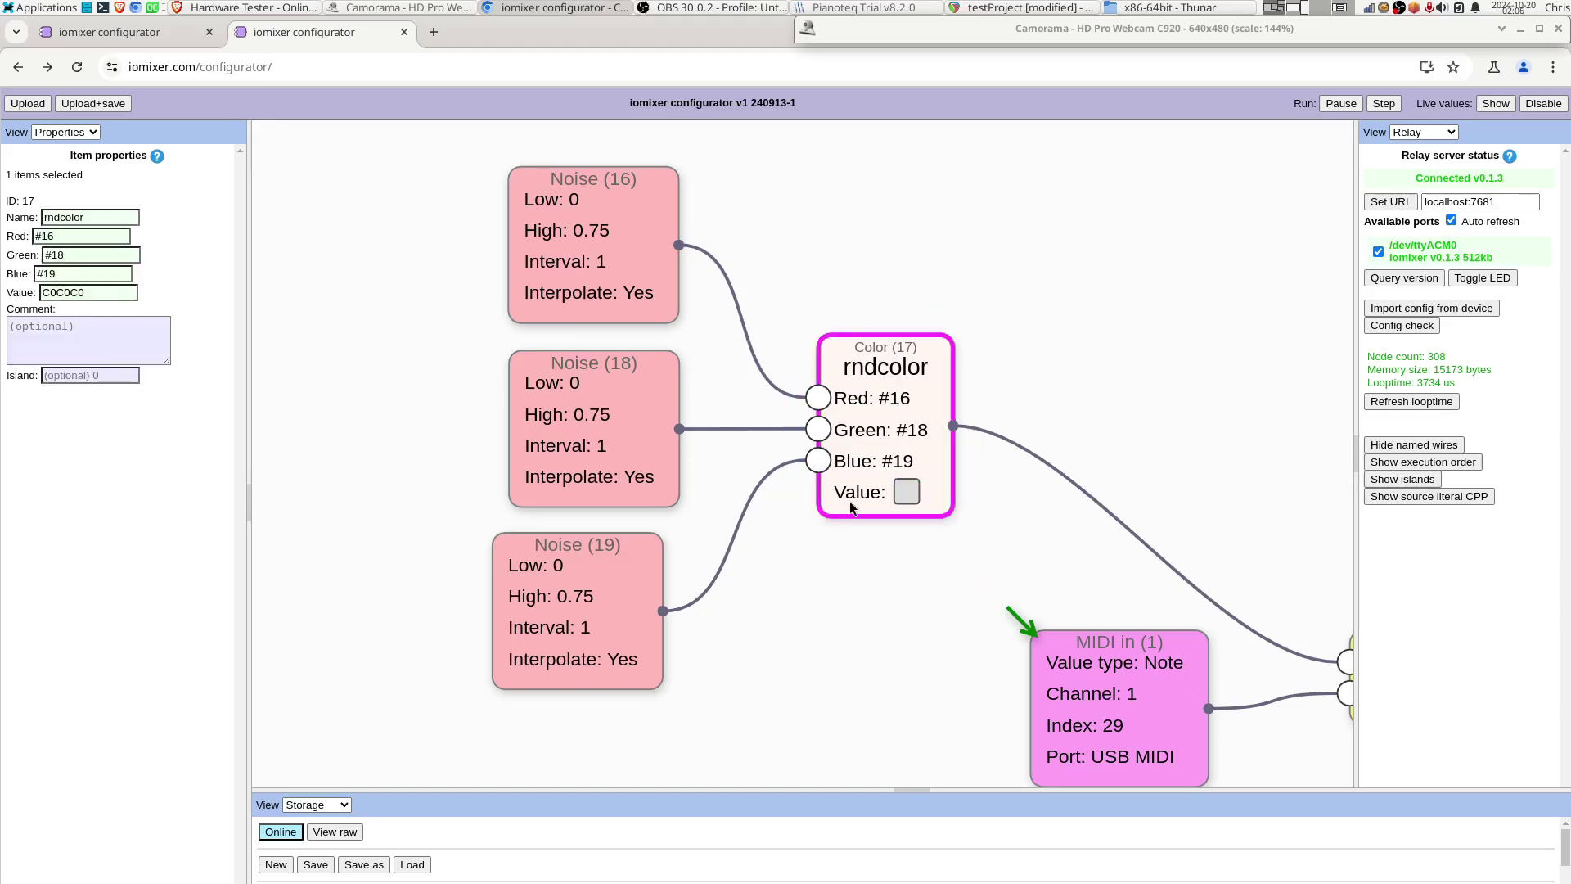
{"action": "scroll", "coordinate": [397, 298], "scroll_direction": "down", "scroll_amount": 3}
{"action": "scroll", "coordinate": [898, 498], "scroll_direction": "up", "scroll_amount": 4}
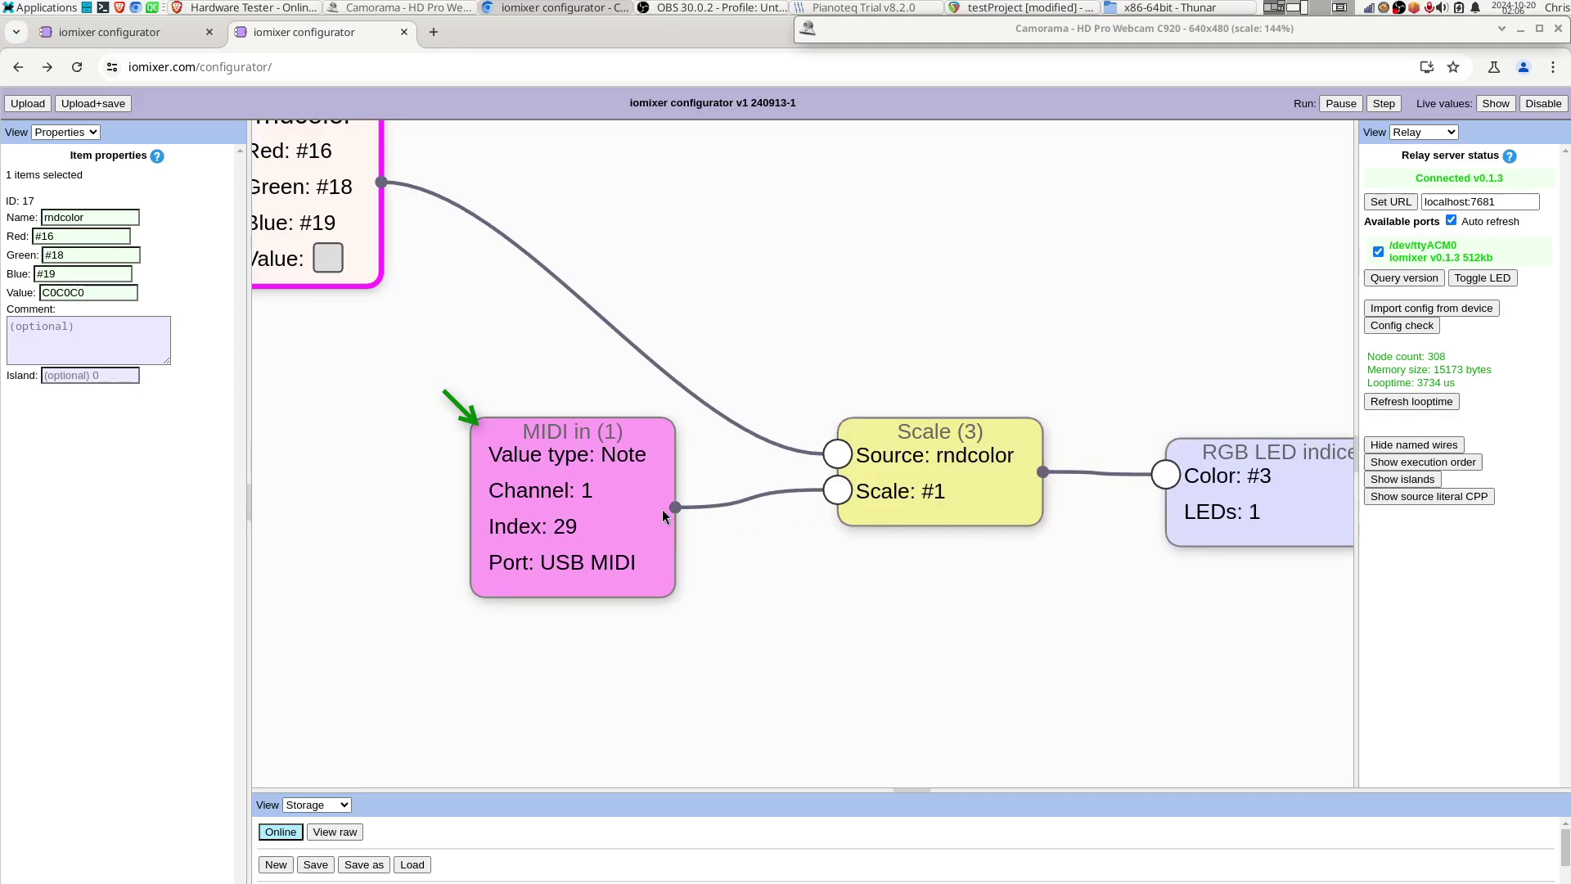
- Inspect the MIDI in node, then shift the first node group into line with the grid columns
{"action": "left_click_drag", "start_coordinate": [638, 522], "coordinate": [620, 537]}
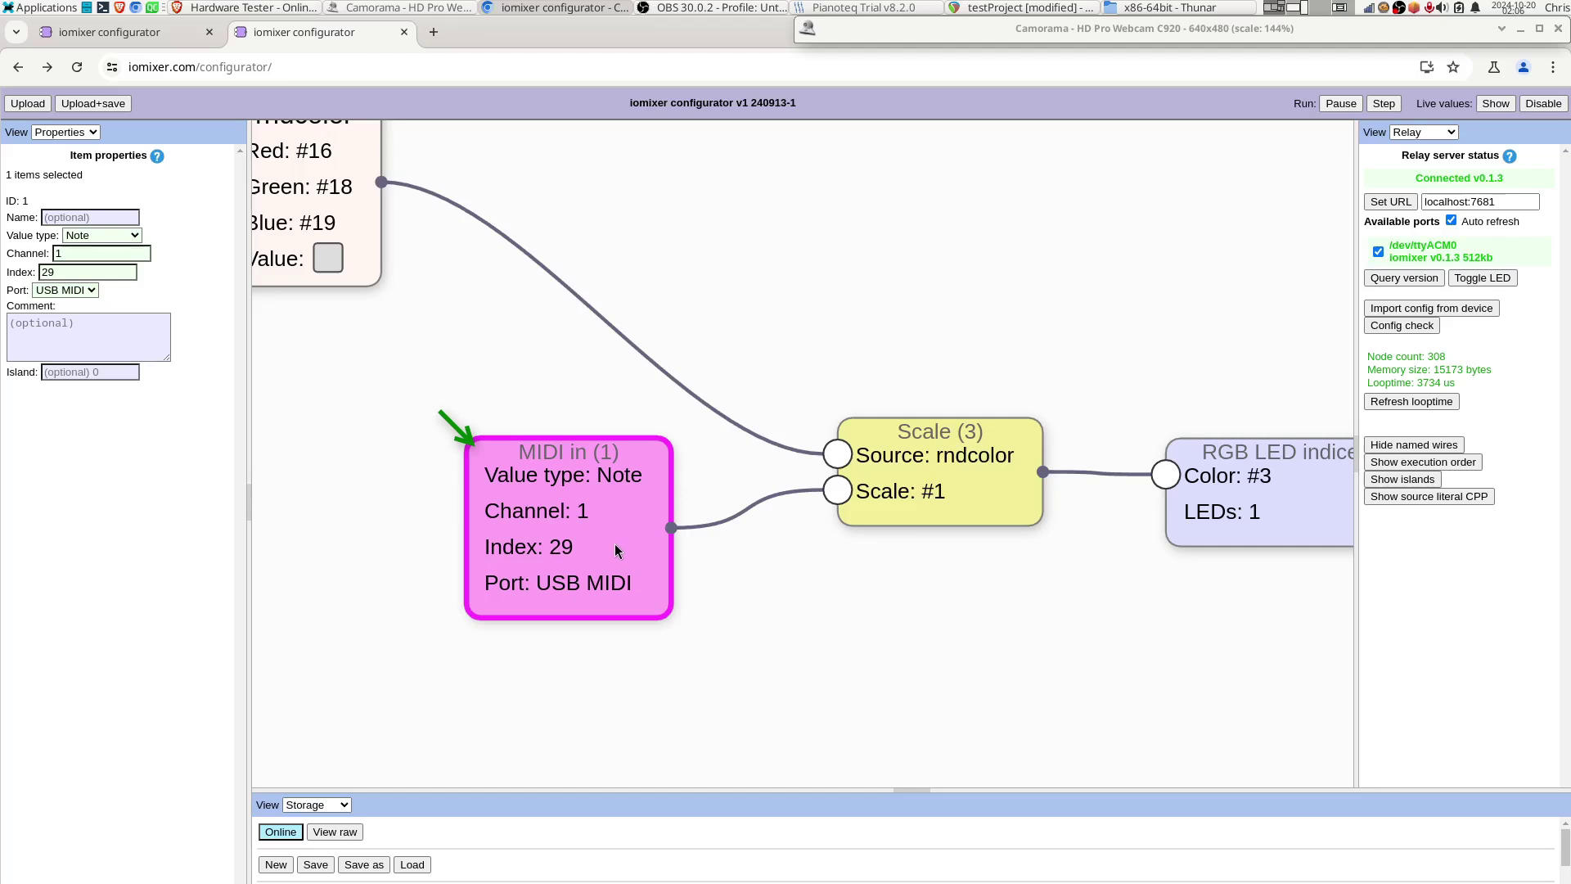
{"action": "scroll", "coordinate": [607, 543], "scroll_direction": "down", "scroll_amount": 1}
{"action": "scroll", "coordinate": [1280, 516], "scroll_direction": "up", "scroll_amount": 3}
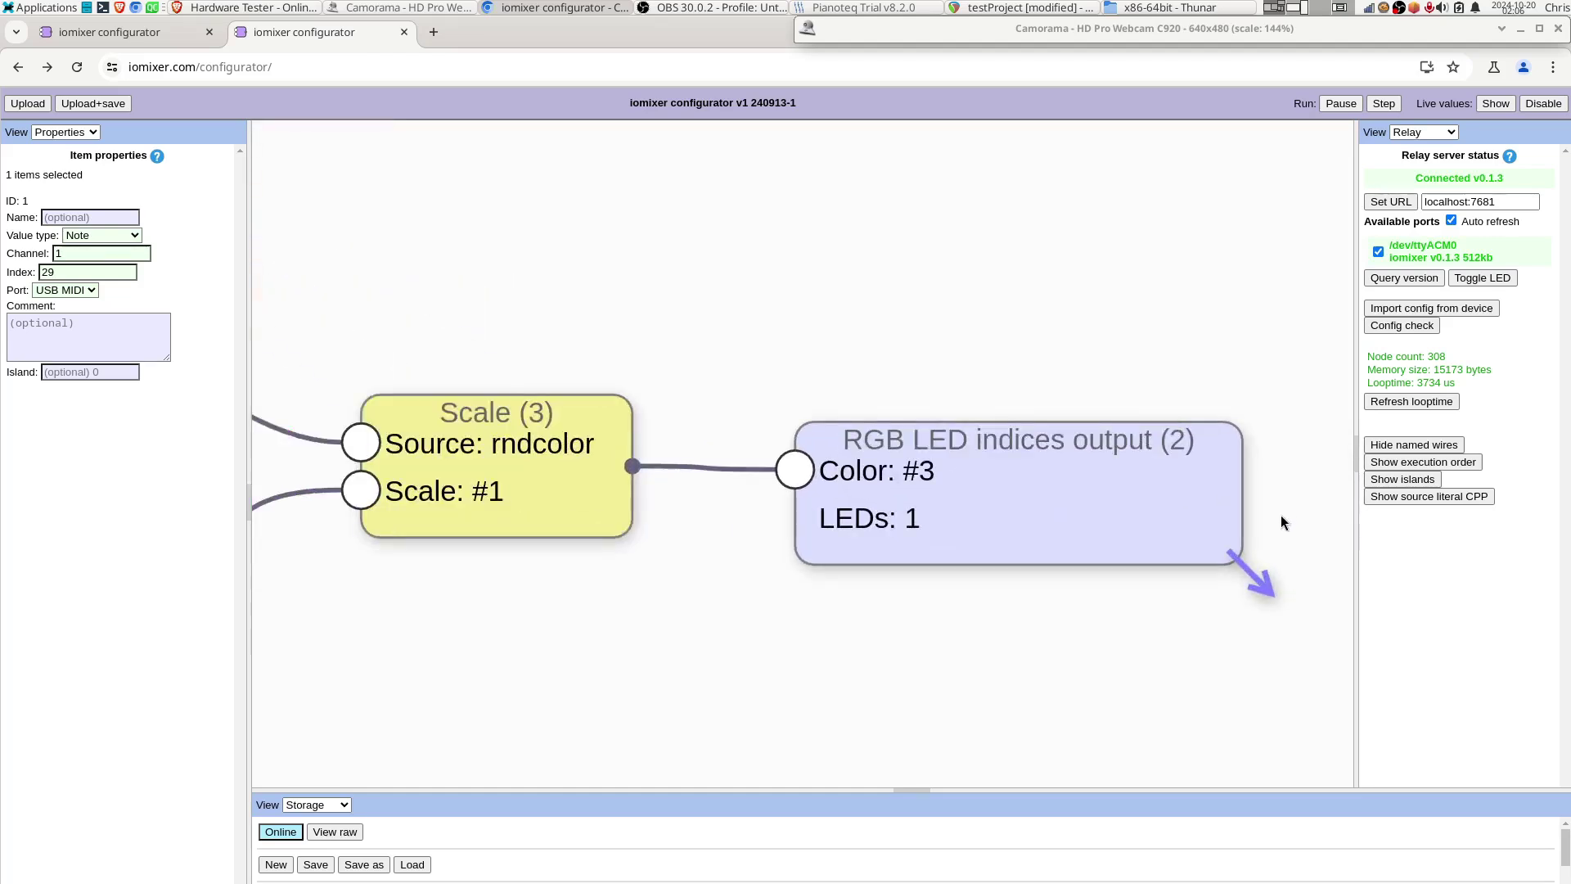
{"action": "scroll", "coordinate": [1282, 523], "scroll_direction": "up", "scroll_amount": 2}
{"action": "scroll", "coordinate": [798, 369], "scroll_direction": "down", "scroll_amount": 2}
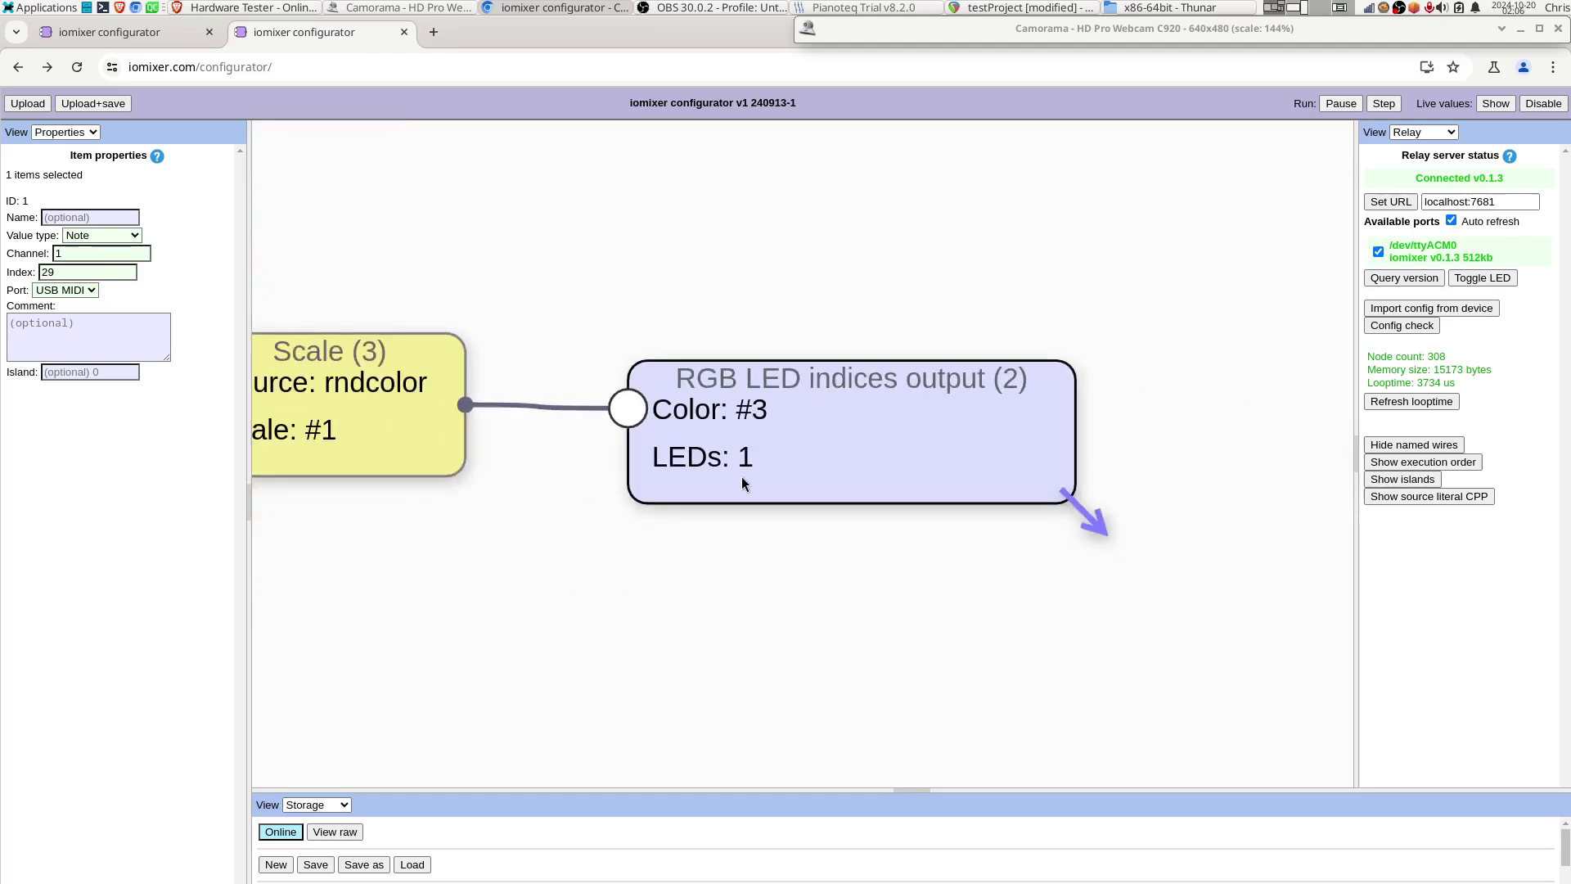
{"action": "left_click_drag", "start_coordinate": [807, 690], "coordinate": [799, 355]}
{"action": "scroll", "coordinate": [793, 392], "scroll_direction": "down", "scroll_amount": 4}
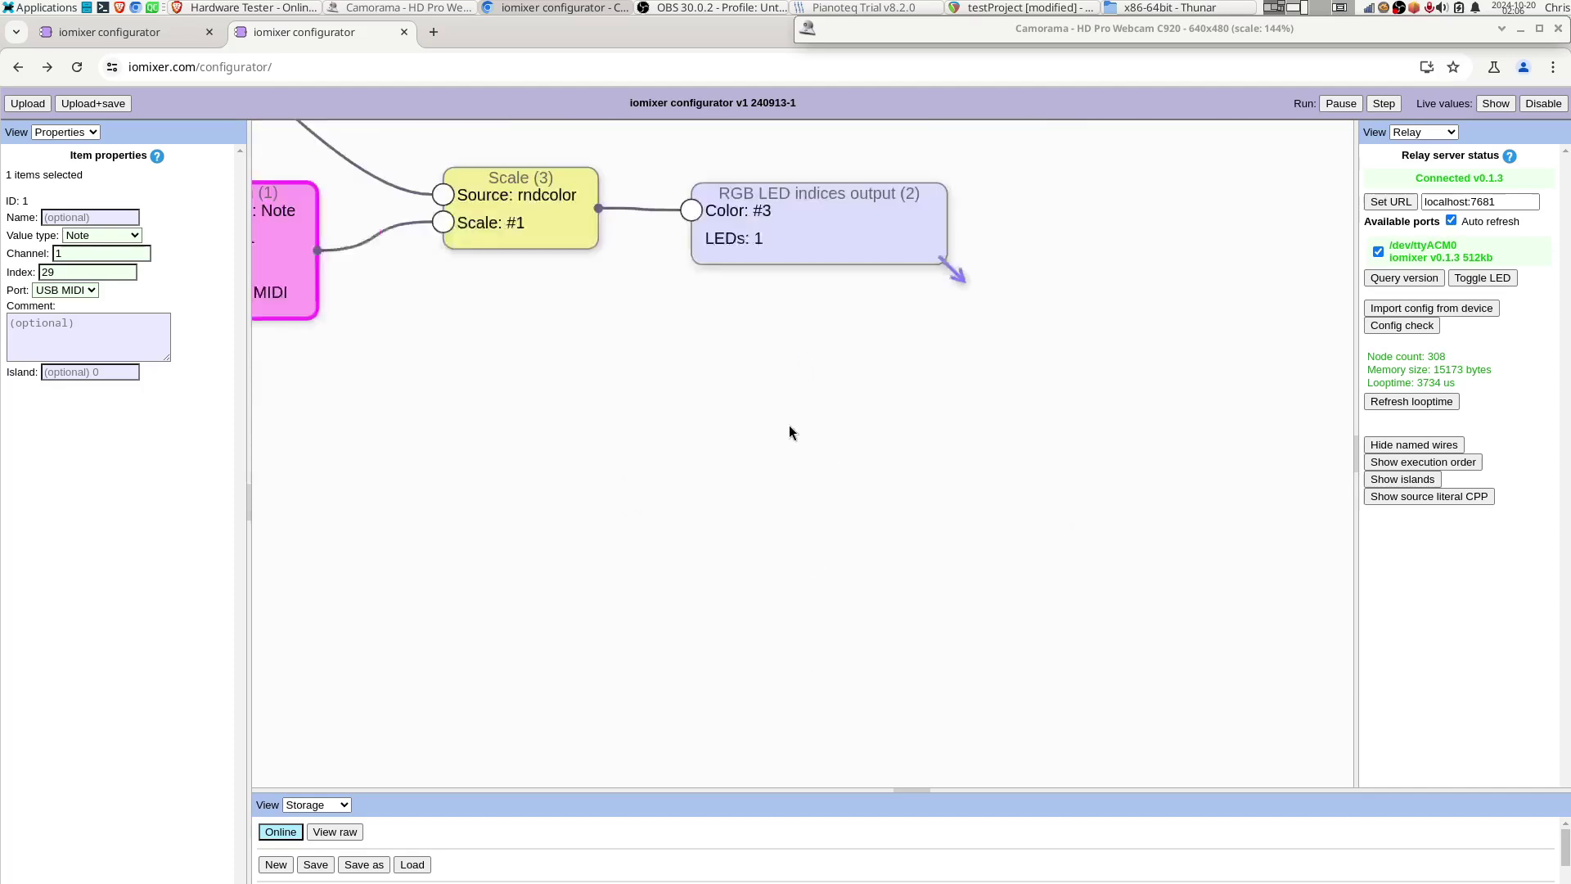
{"action": "scroll", "coordinate": [819, 640], "scroll_direction": "up", "scroll_amount": 4}
{"action": "scroll", "coordinate": [848, 720], "scroll_direction": "up", "scroll_amount": 2}
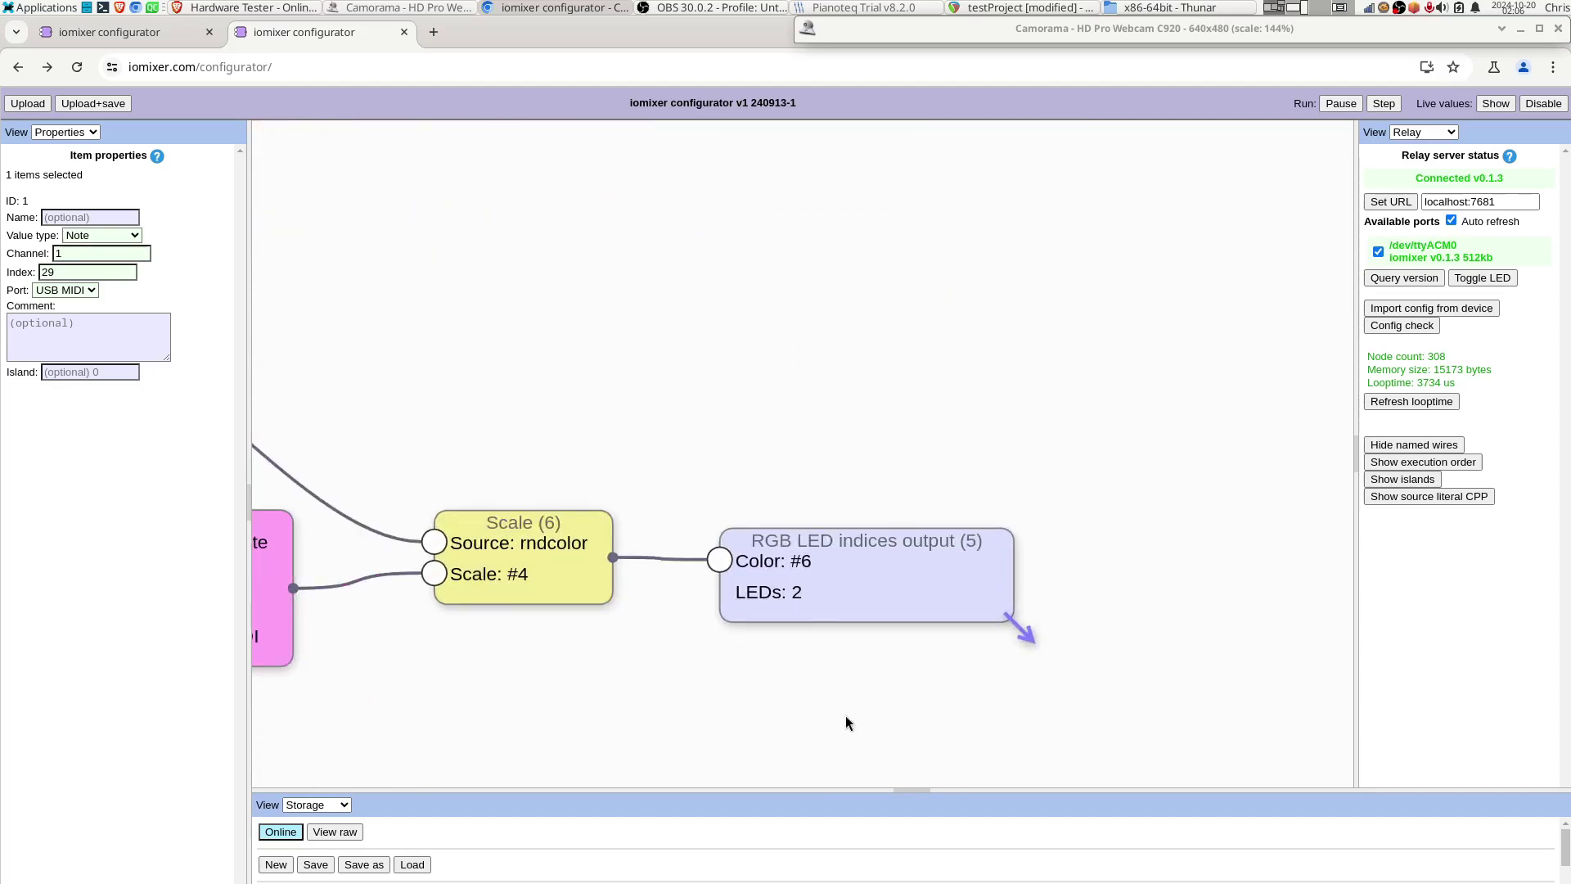
{"action": "scroll", "coordinate": [608, 419], "scroll_direction": "down", "scroll_amount": 3}
{"action": "scroll", "coordinate": [608, 419], "scroll_direction": "down", "scroll_amount": 8}
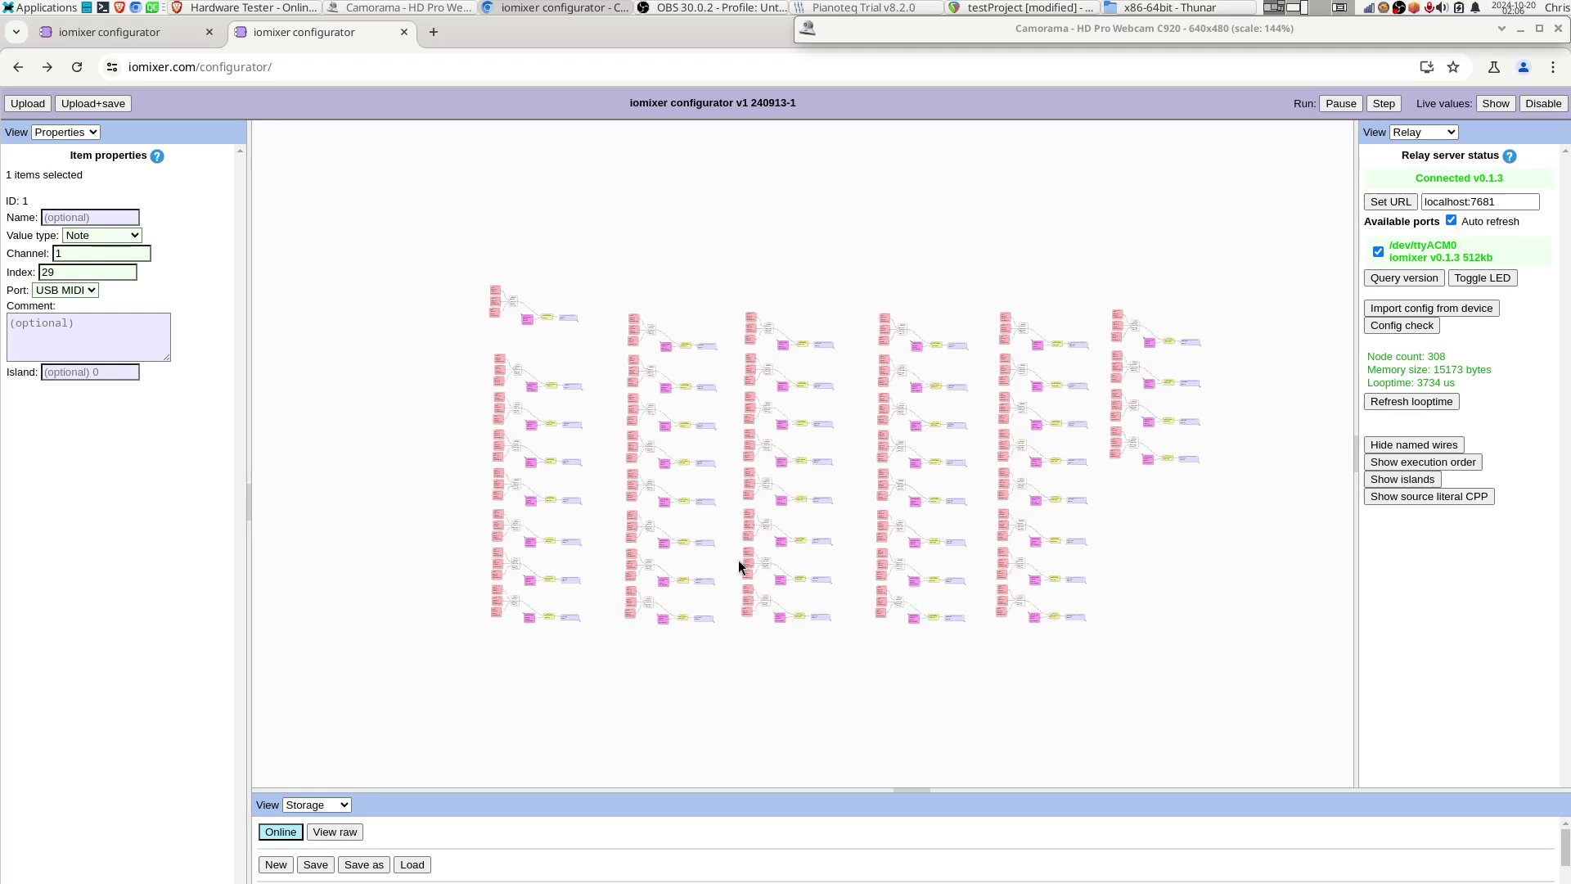
{"action": "left_click", "coordinate": [510, 293]}
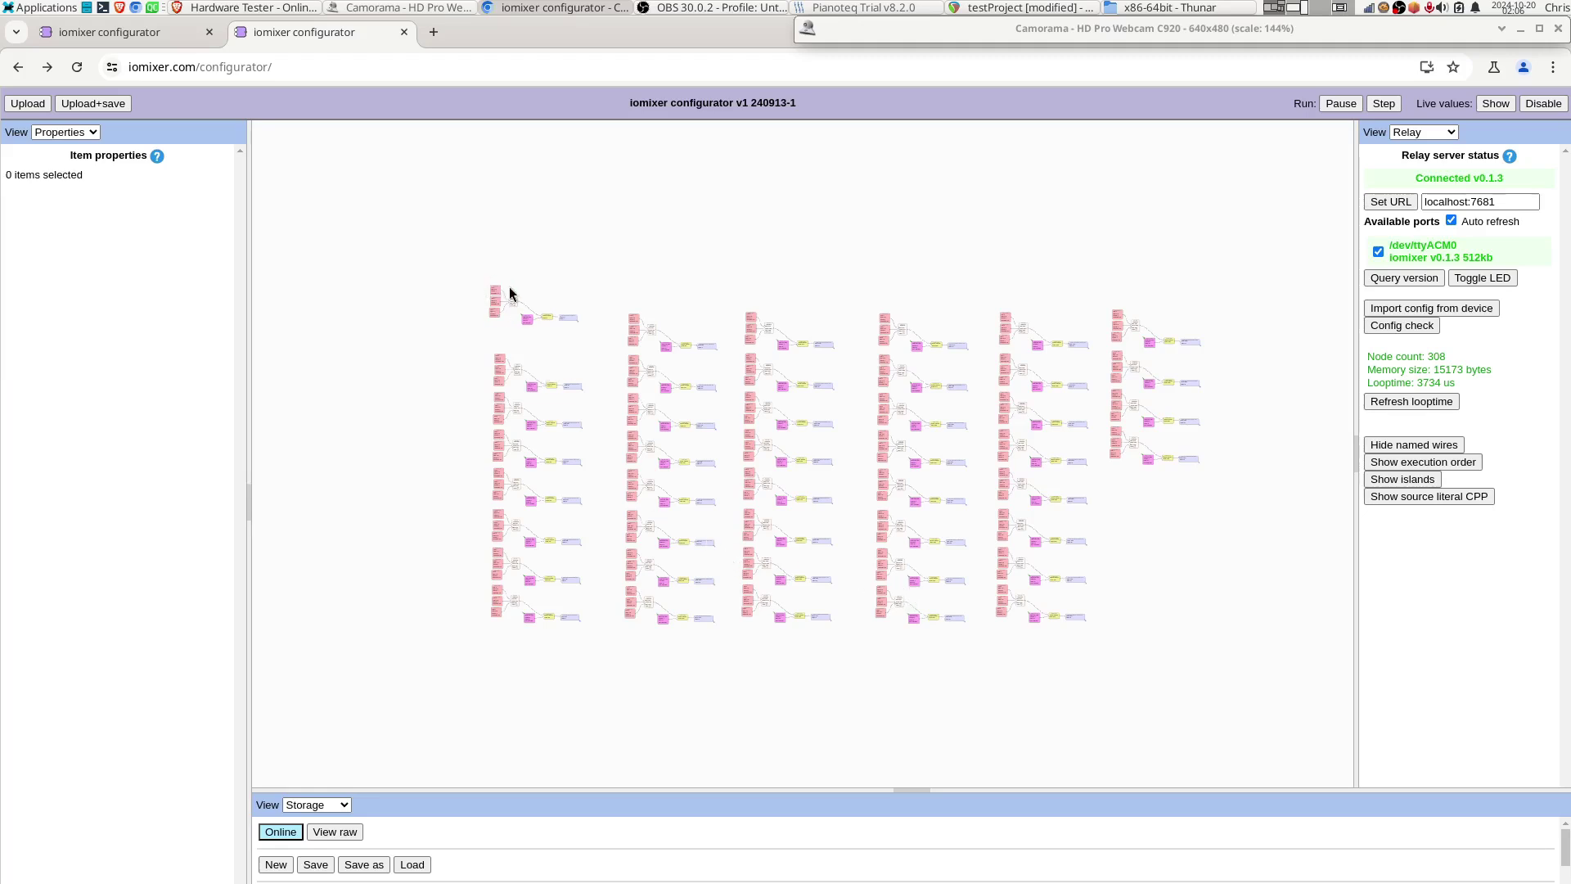
{"action": "left_click_drag", "start_coordinate": [569, 319], "coordinate": [577, 352]}
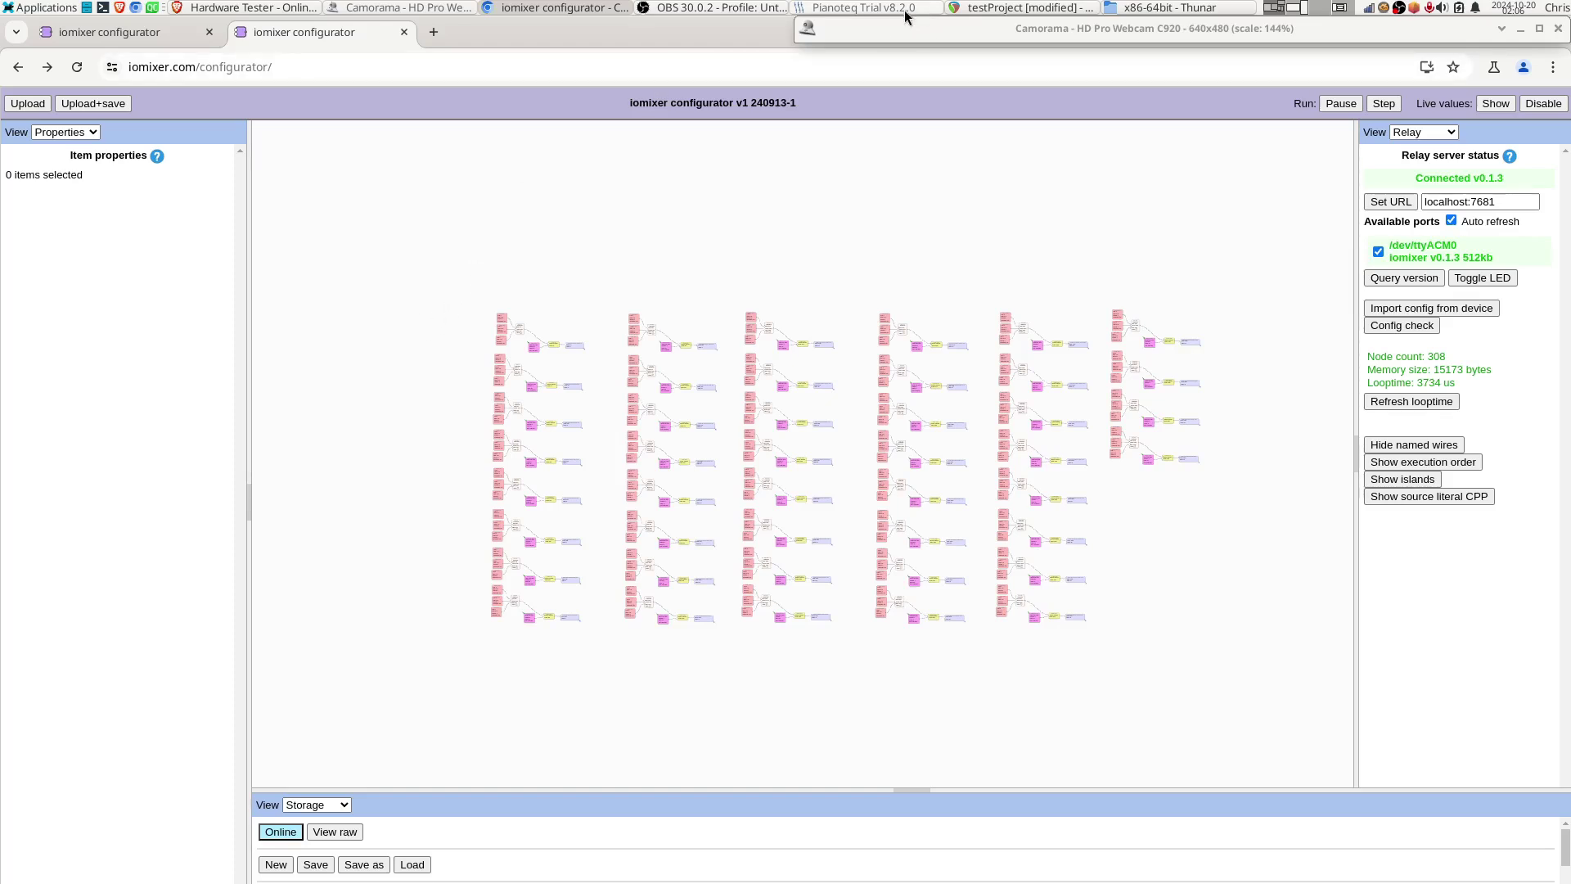
- Arrange REAPER's 01-MIDI take editor, the Pianoteq window shifted left, and Camorama's expanded LED-matrix webcam view
{"action": "left_click", "coordinate": [980, 10]}
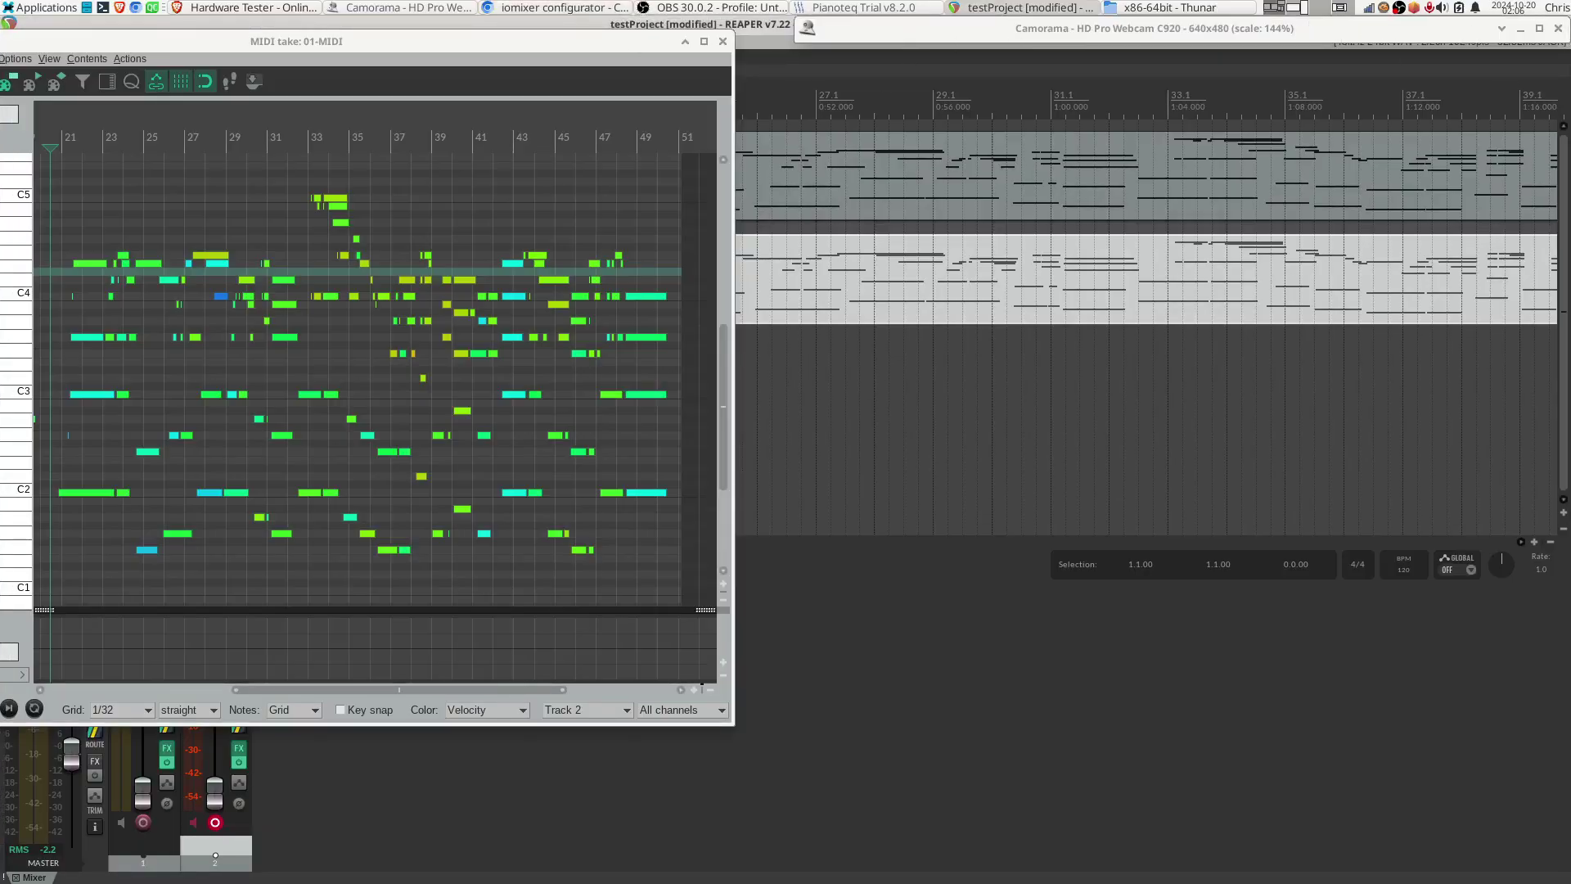
{"action": "left_click", "coordinate": [867, 8]}
{"action": "left_click_drag", "start_coordinate": [1547, 299], "coordinate": [1321, 302]}
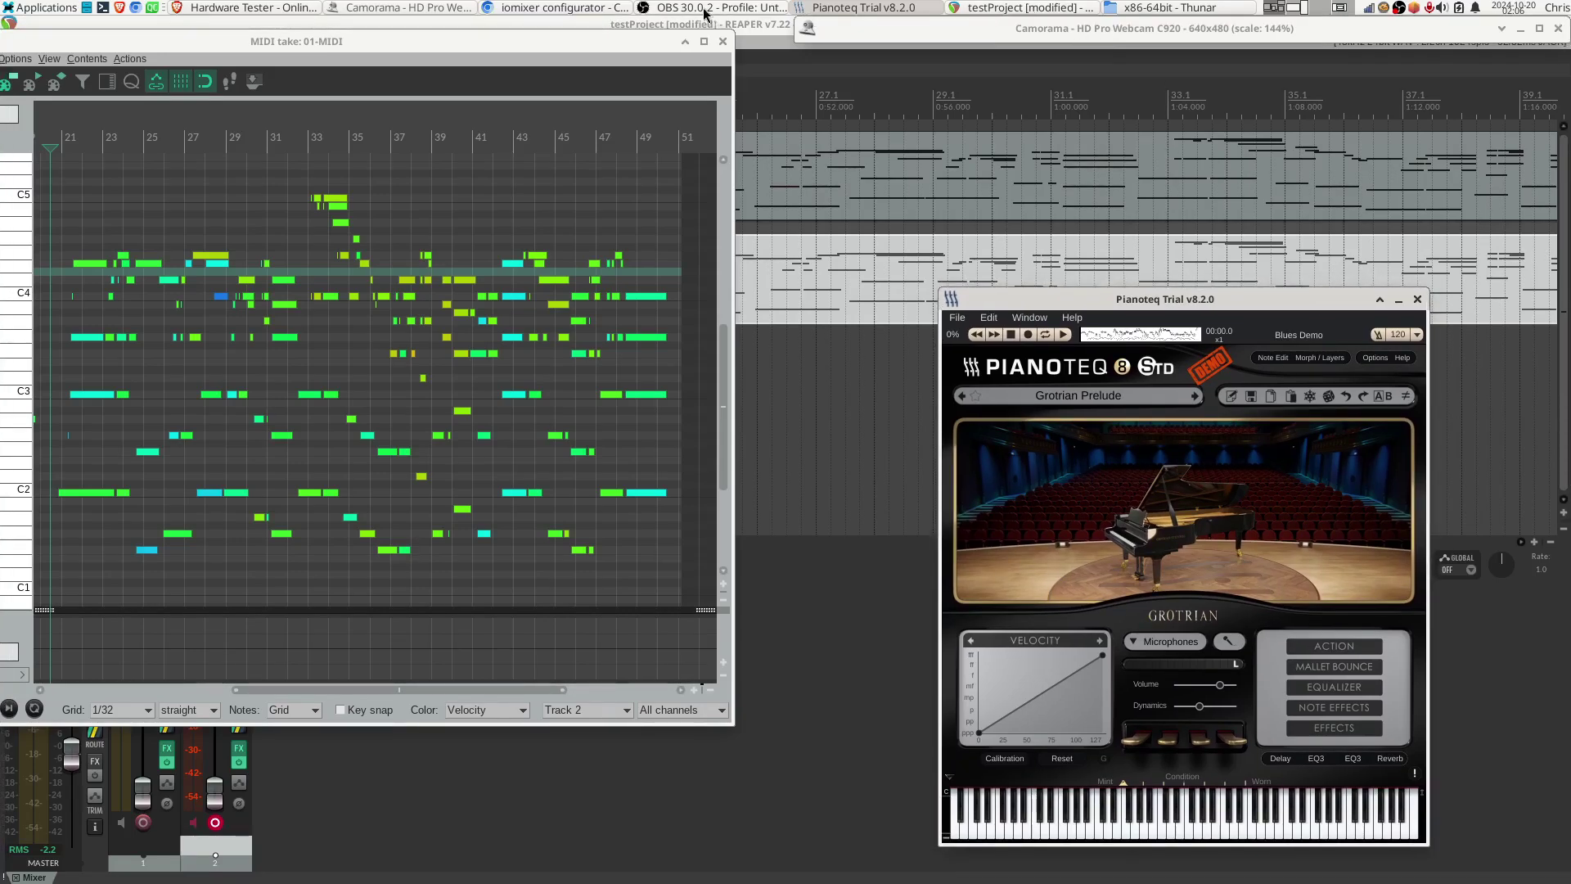
{"action": "left_click", "coordinate": [389, 9]}
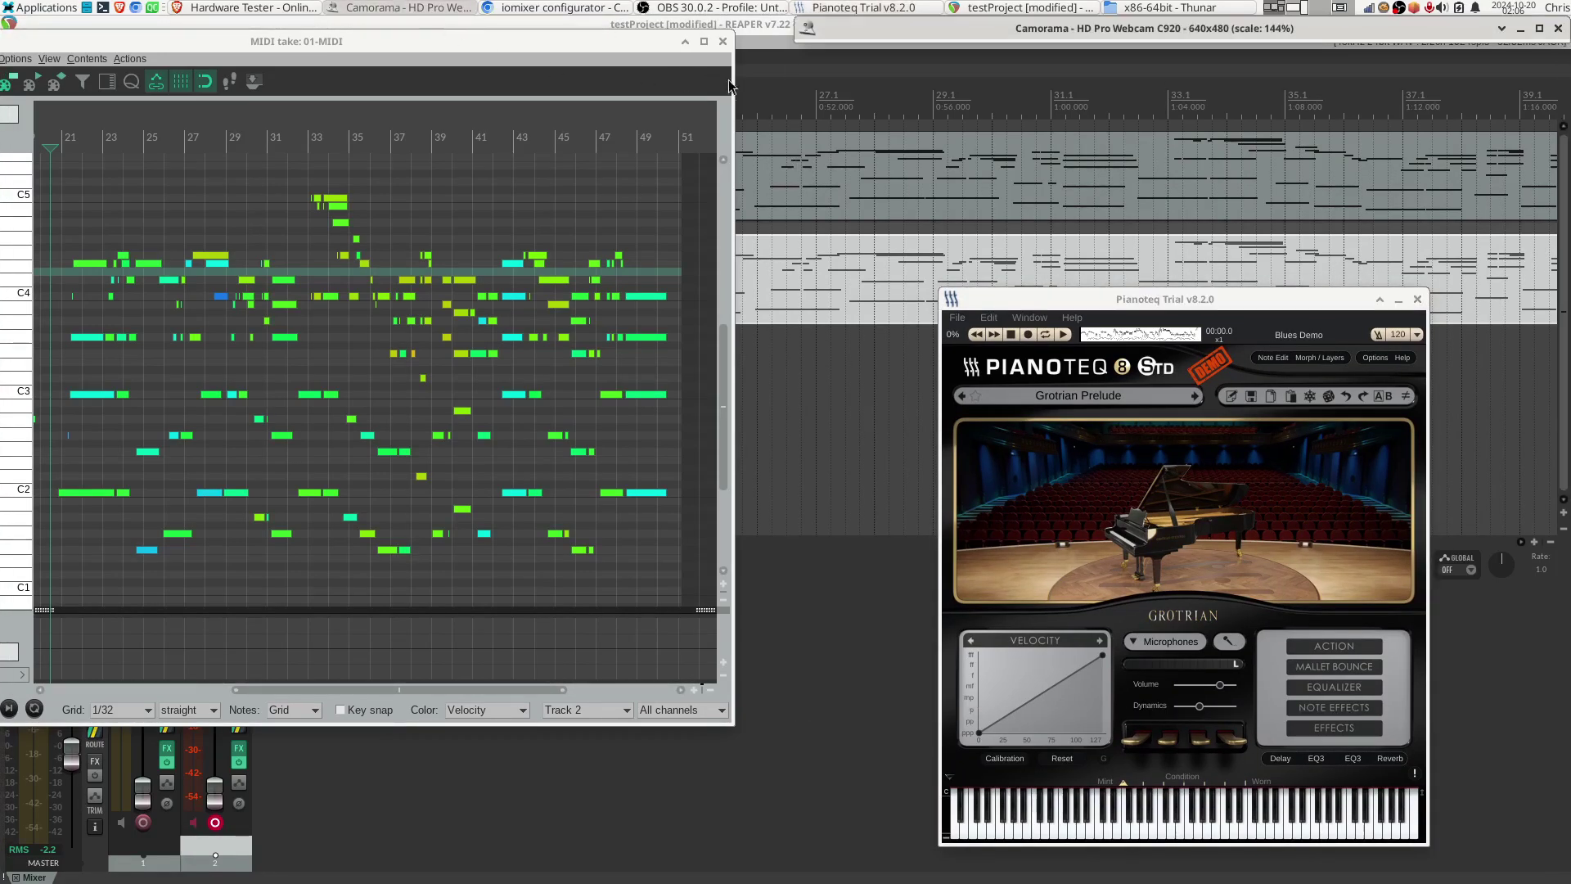
{"action": "left_click", "coordinate": [1501, 30]}
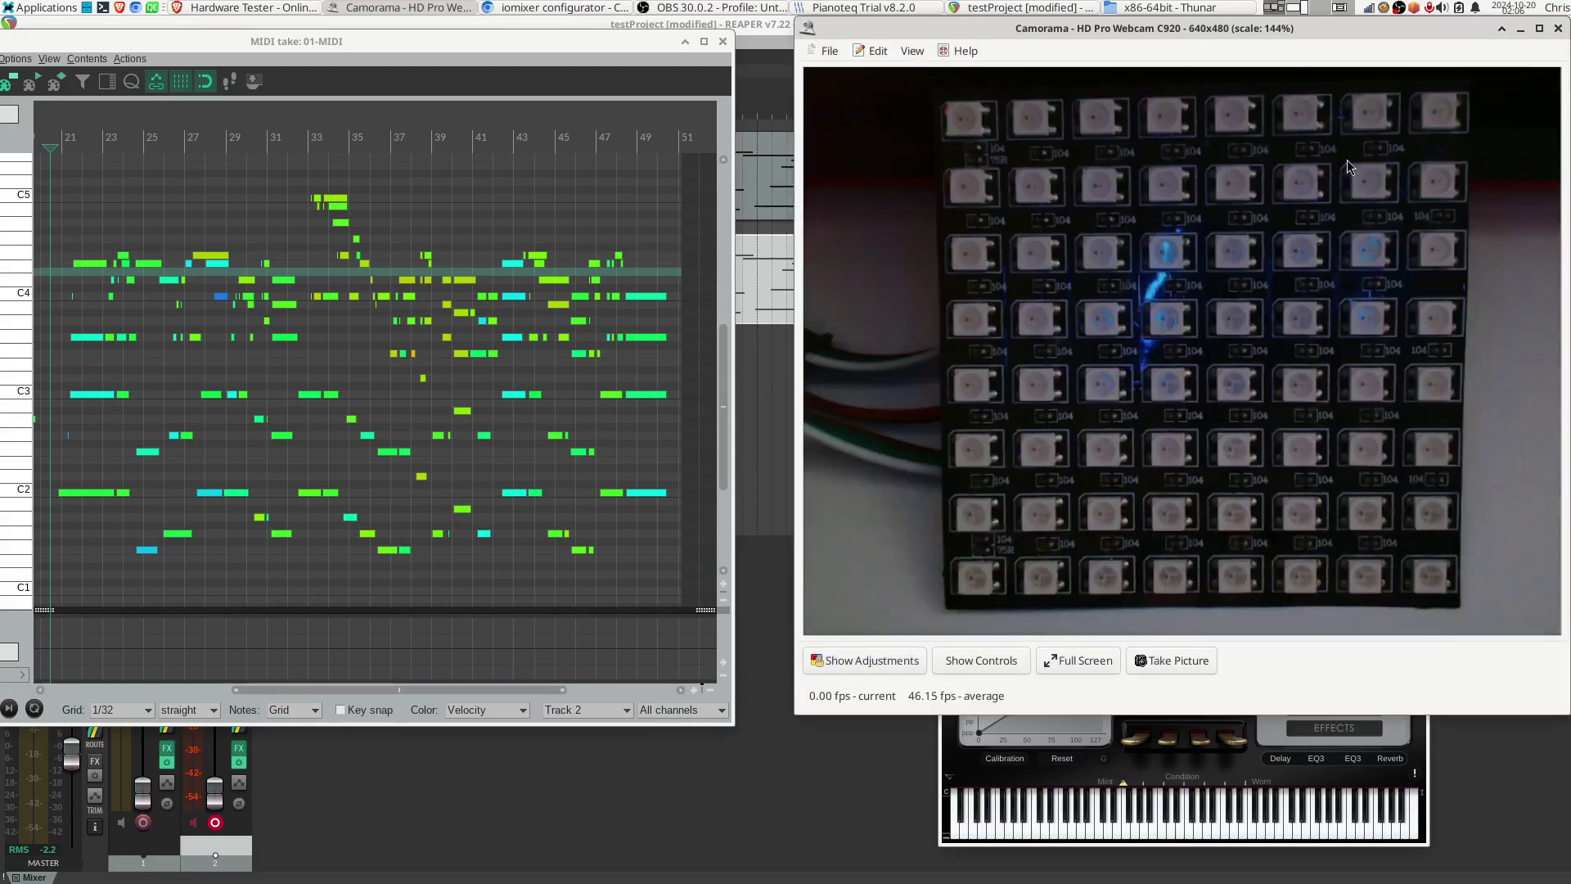